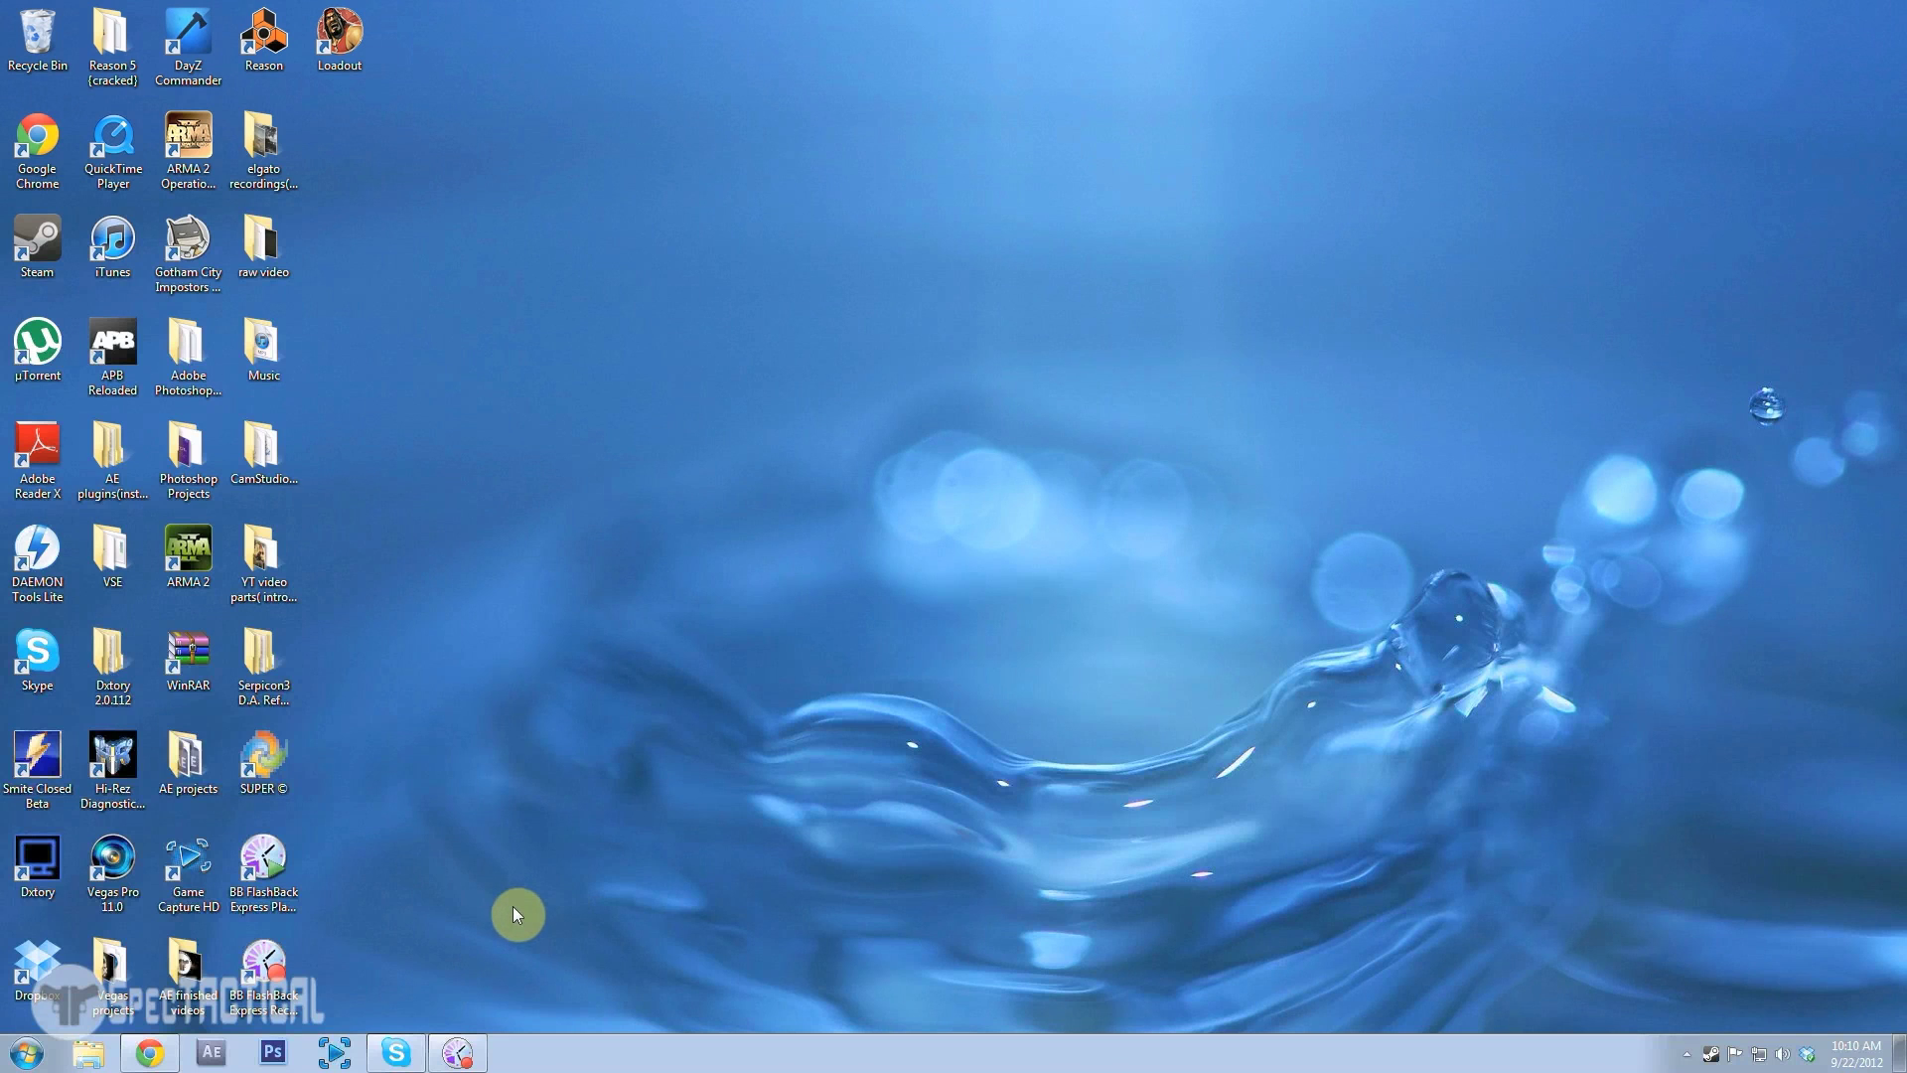
- Switch to Chrome and view the Game Capture HD software download options on gamecapture.com, then minimize the browser
{"action": "left_click", "coordinate": [154, 1054]}
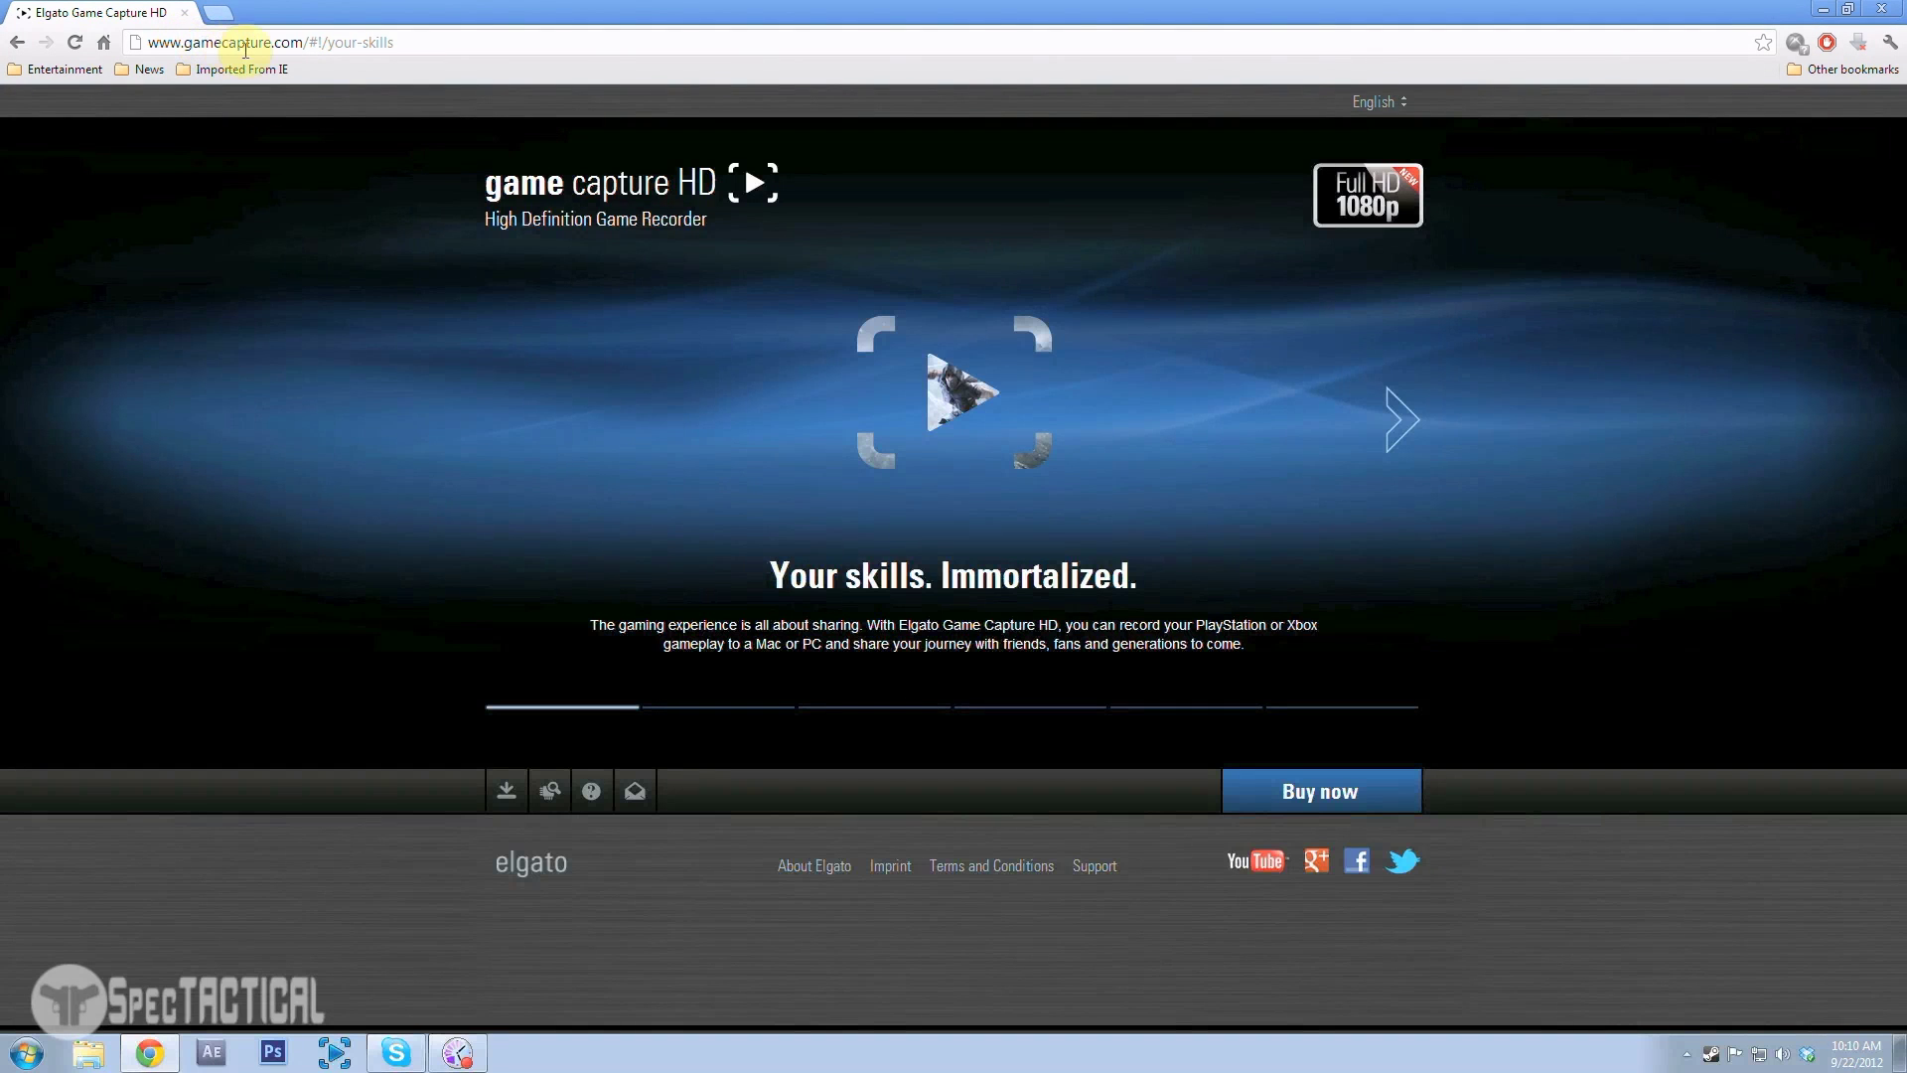
{"action": "left_click", "coordinate": [509, 798]}
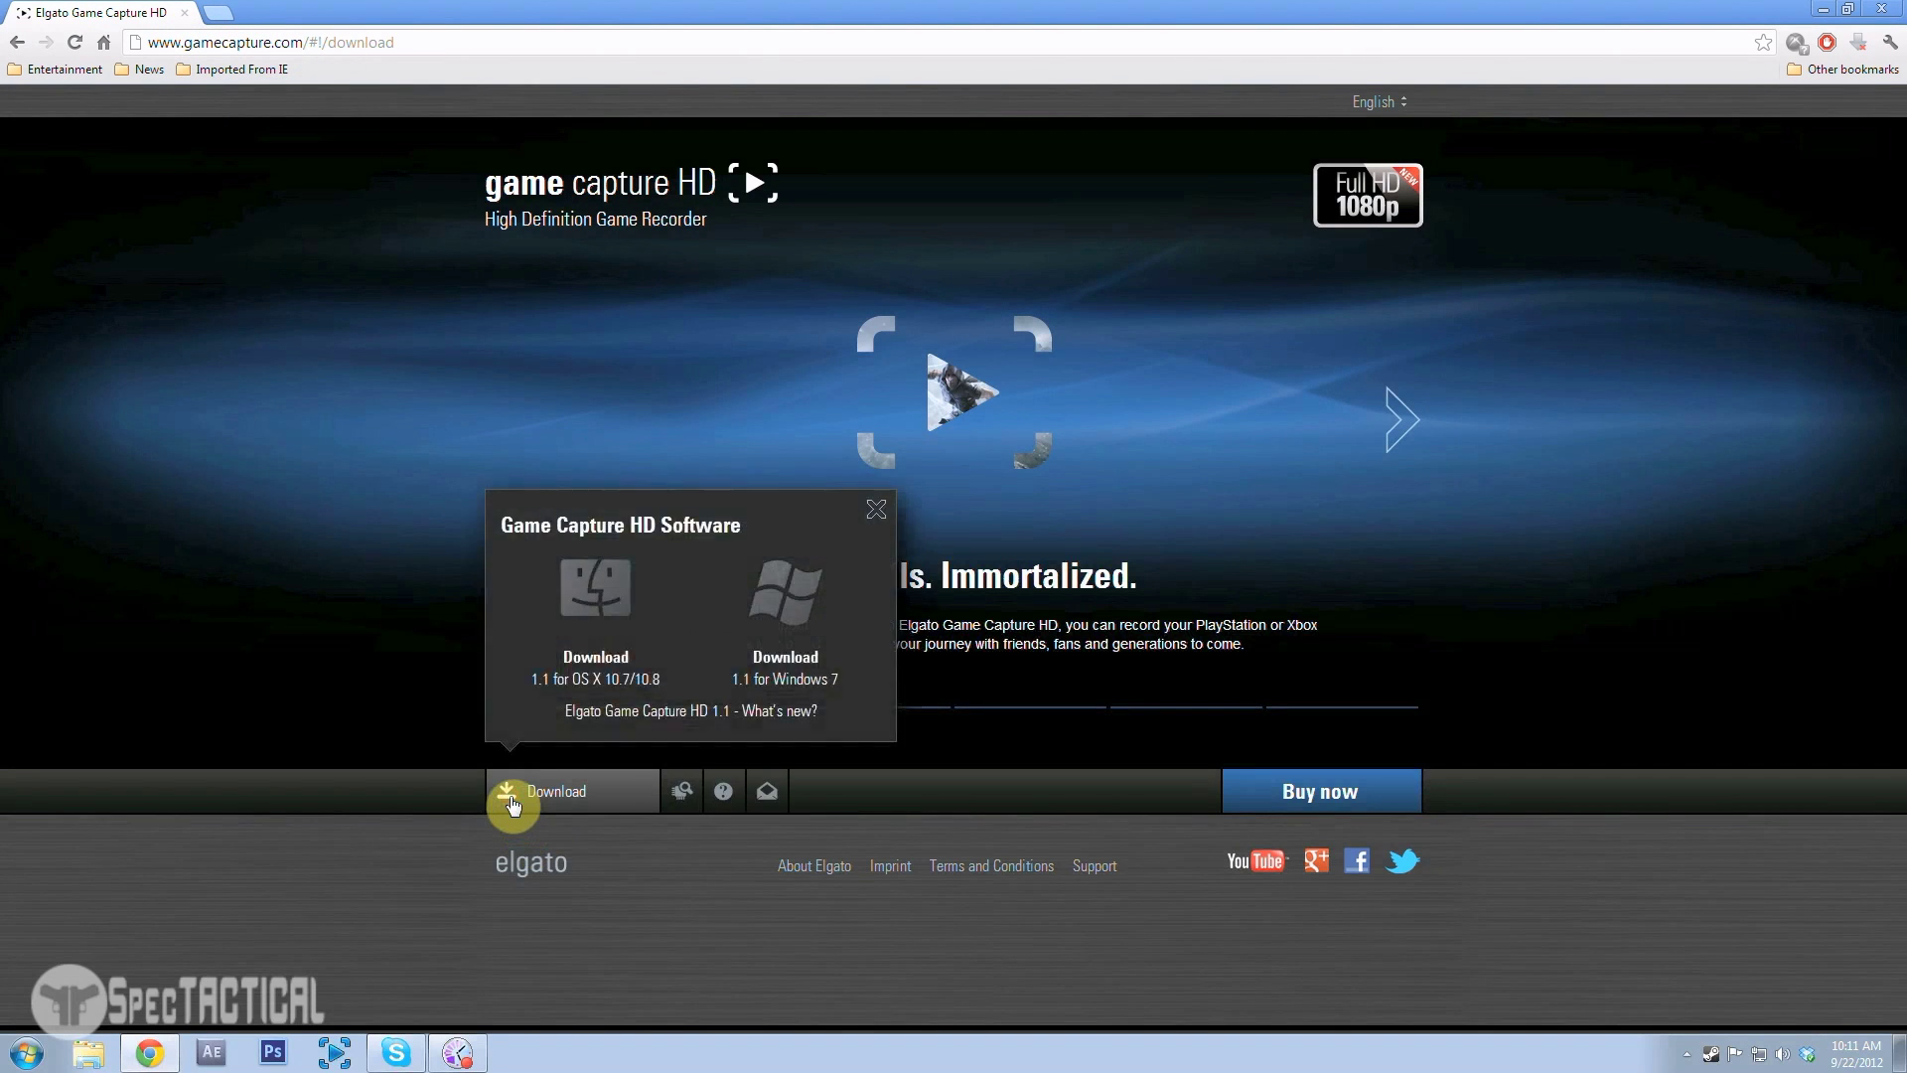
{"action": "double_click", "coordinate": [338, 43]}
{"action": "left_click", "coordinate": [397, 43]}
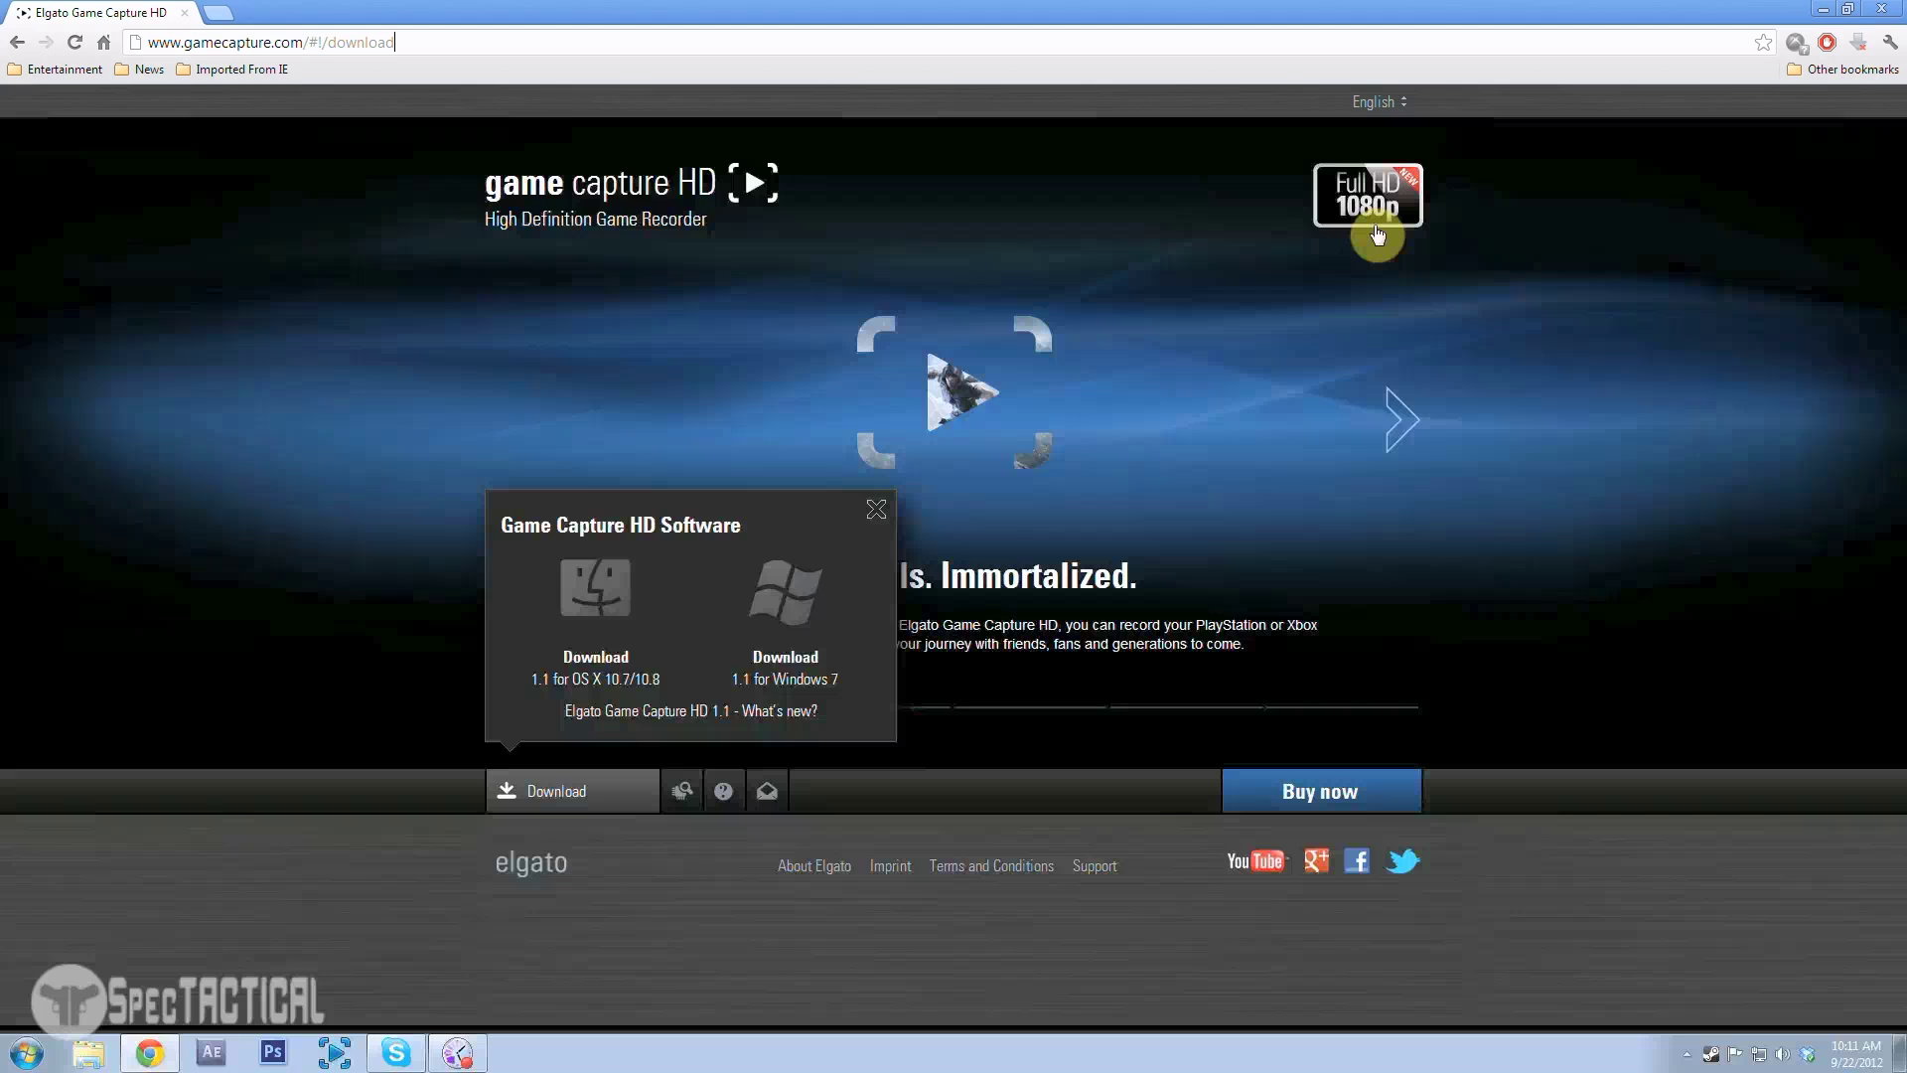
{"action": "left_click", "coordinate": [879, 518]}
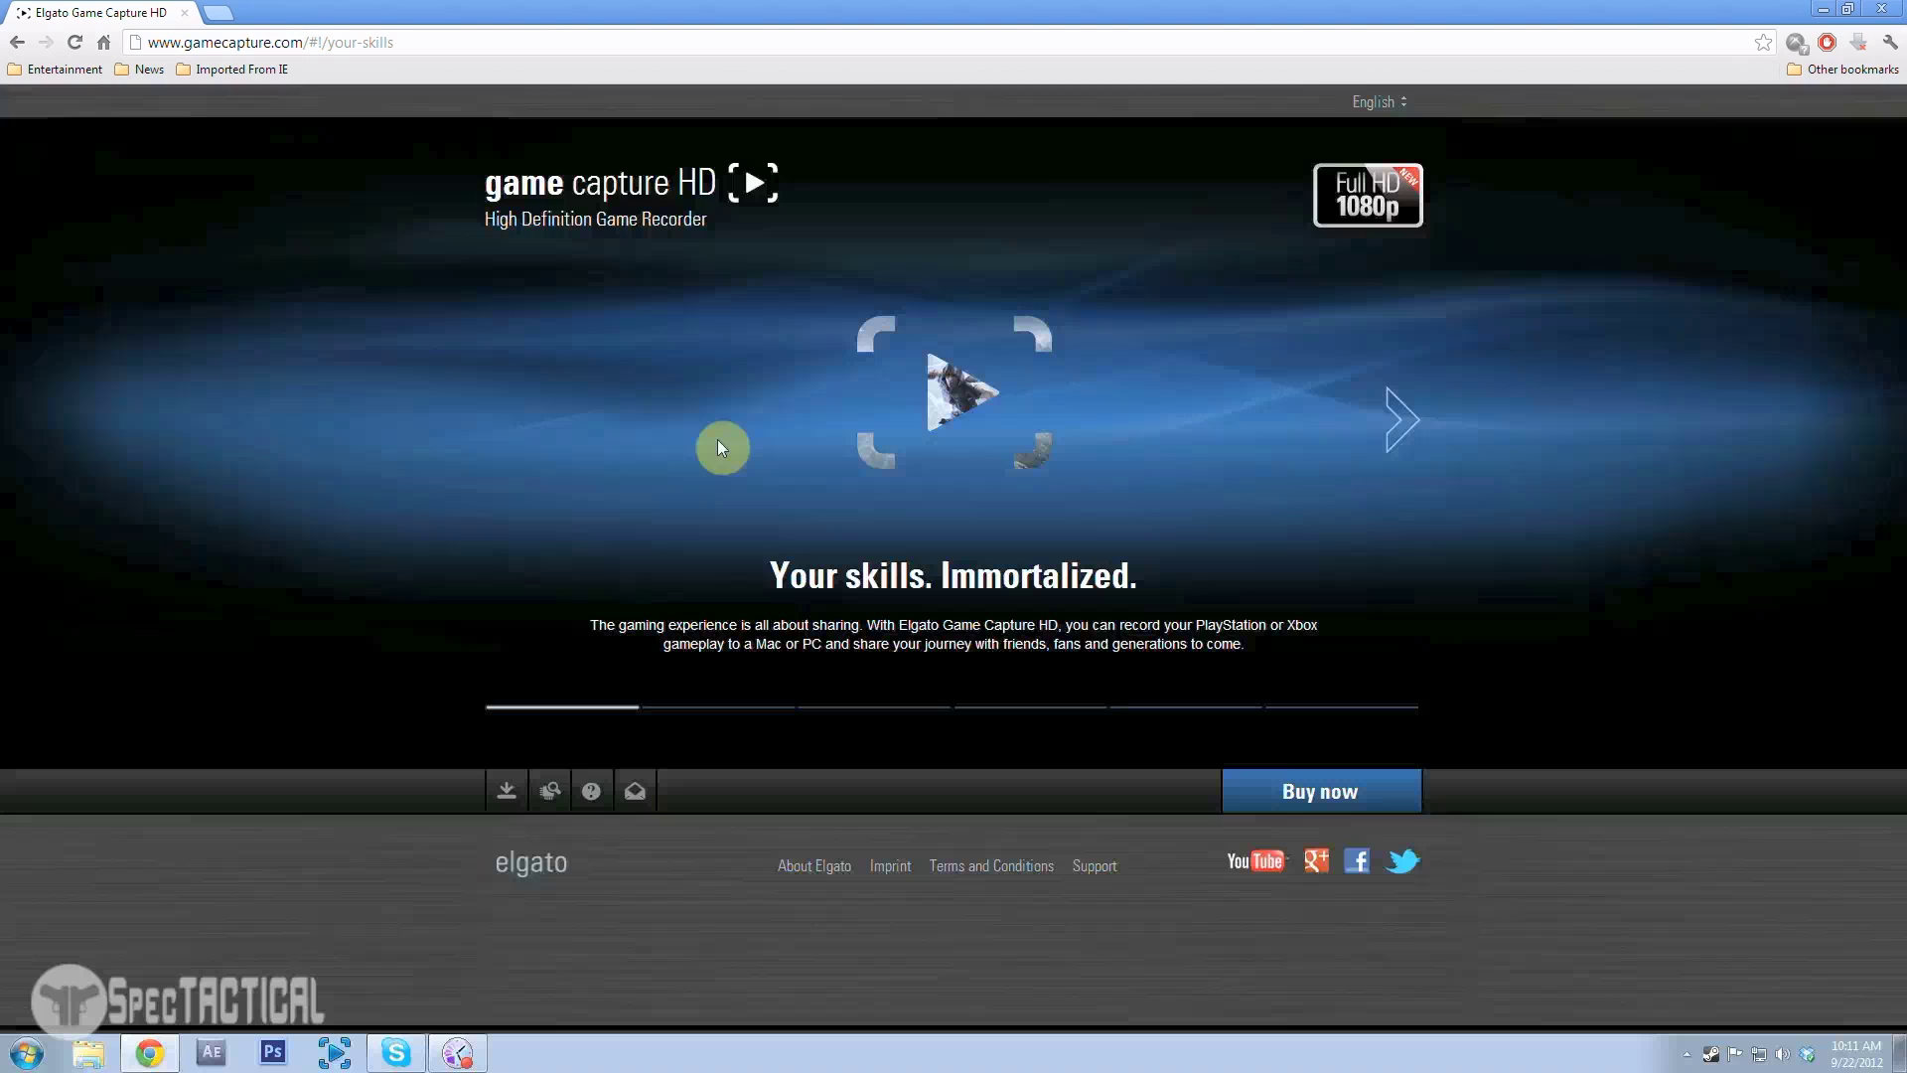
{"action": "left_click", "coordinate": [510, 797]}
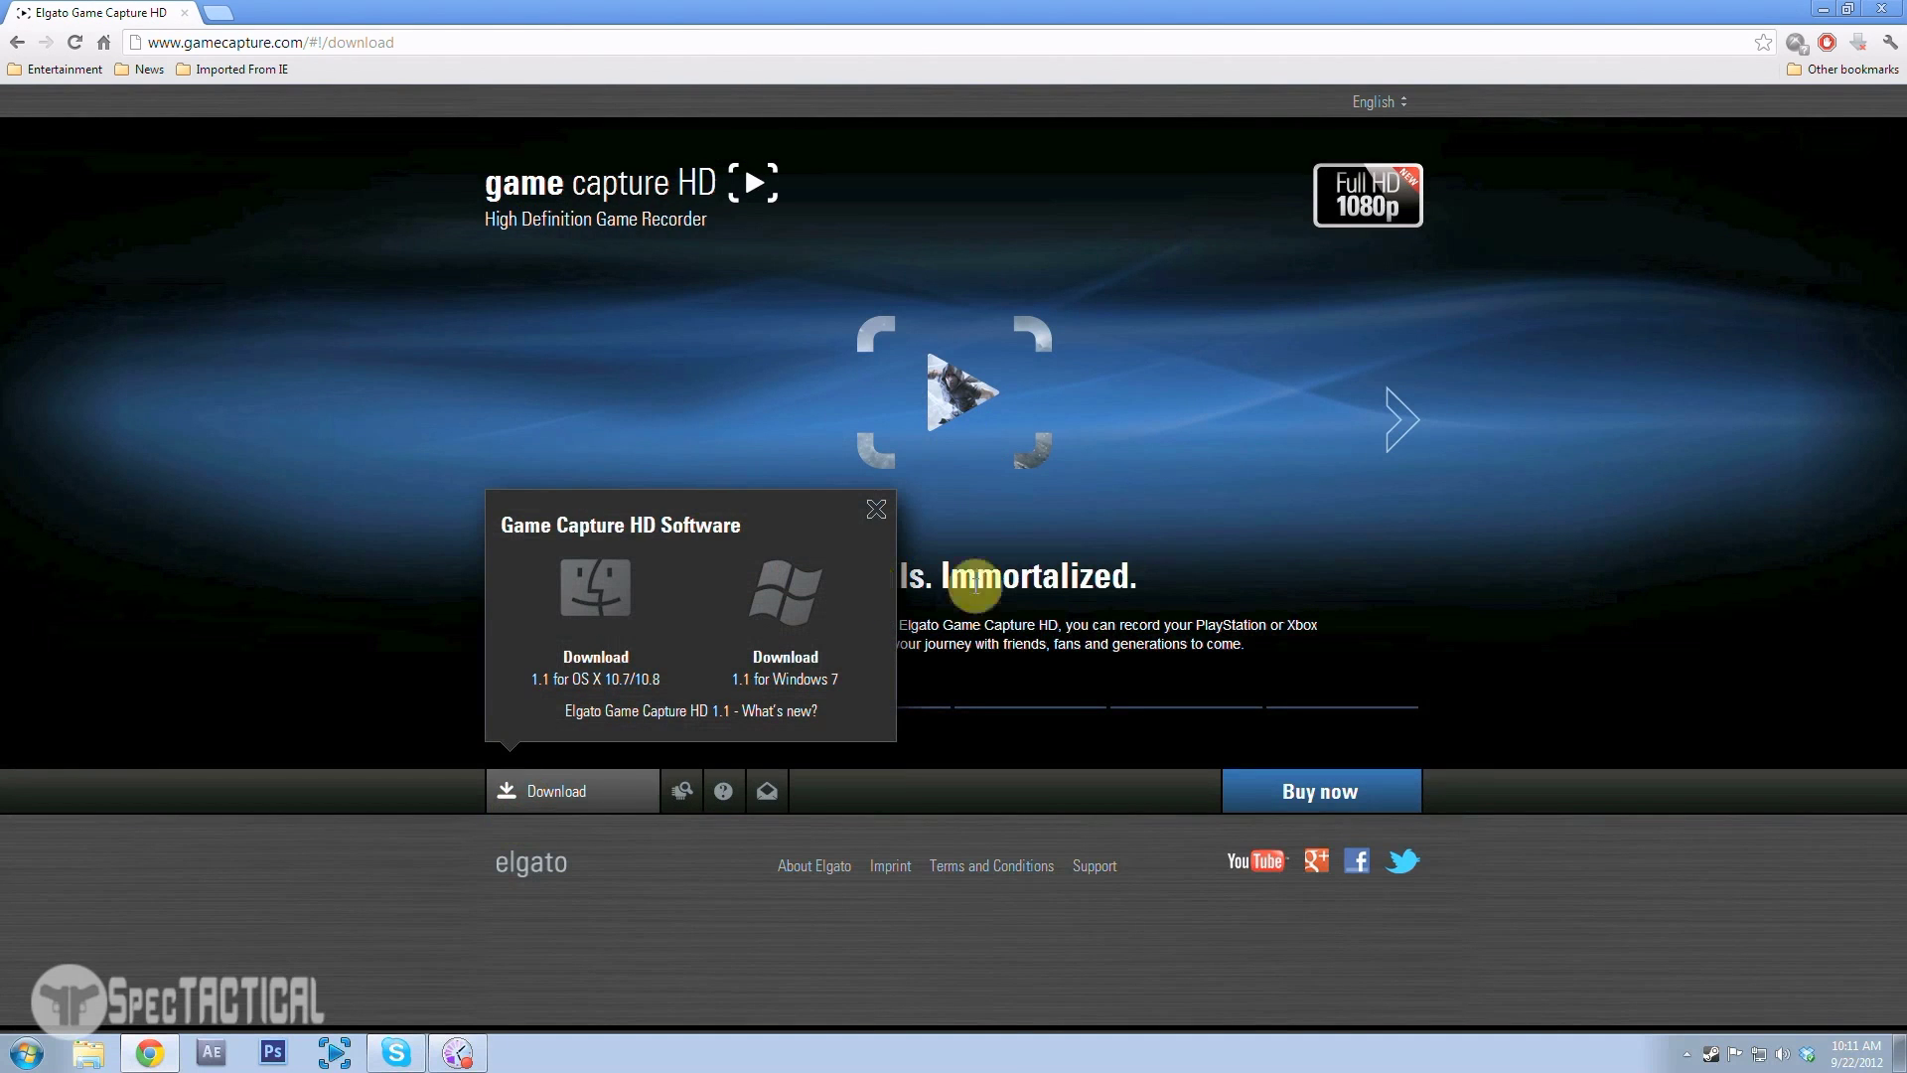
{"action": "left_click", "coordinate": [1827, 10]}
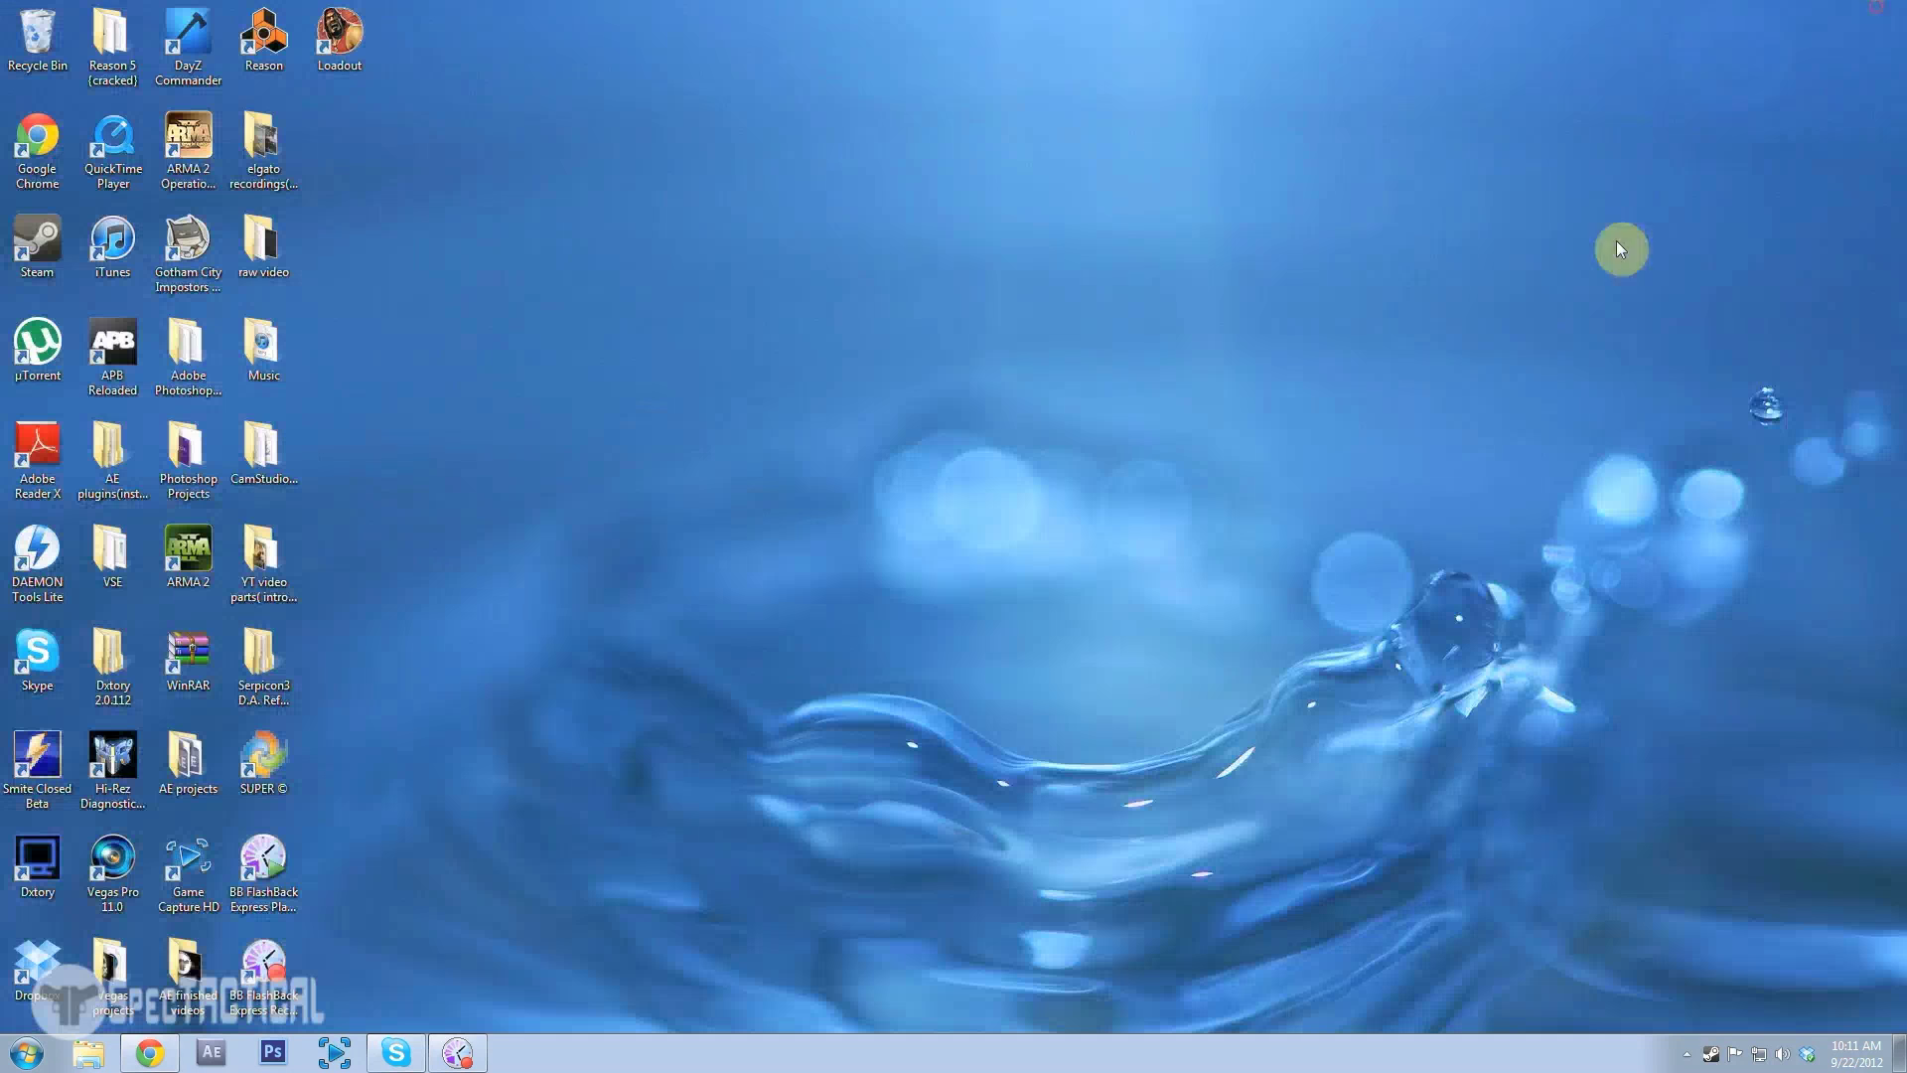
- Launch Game Capture HD and clear the Title and Game fields of the recording tags
{"action": "left_click", "coordinate": [343, 1053]}
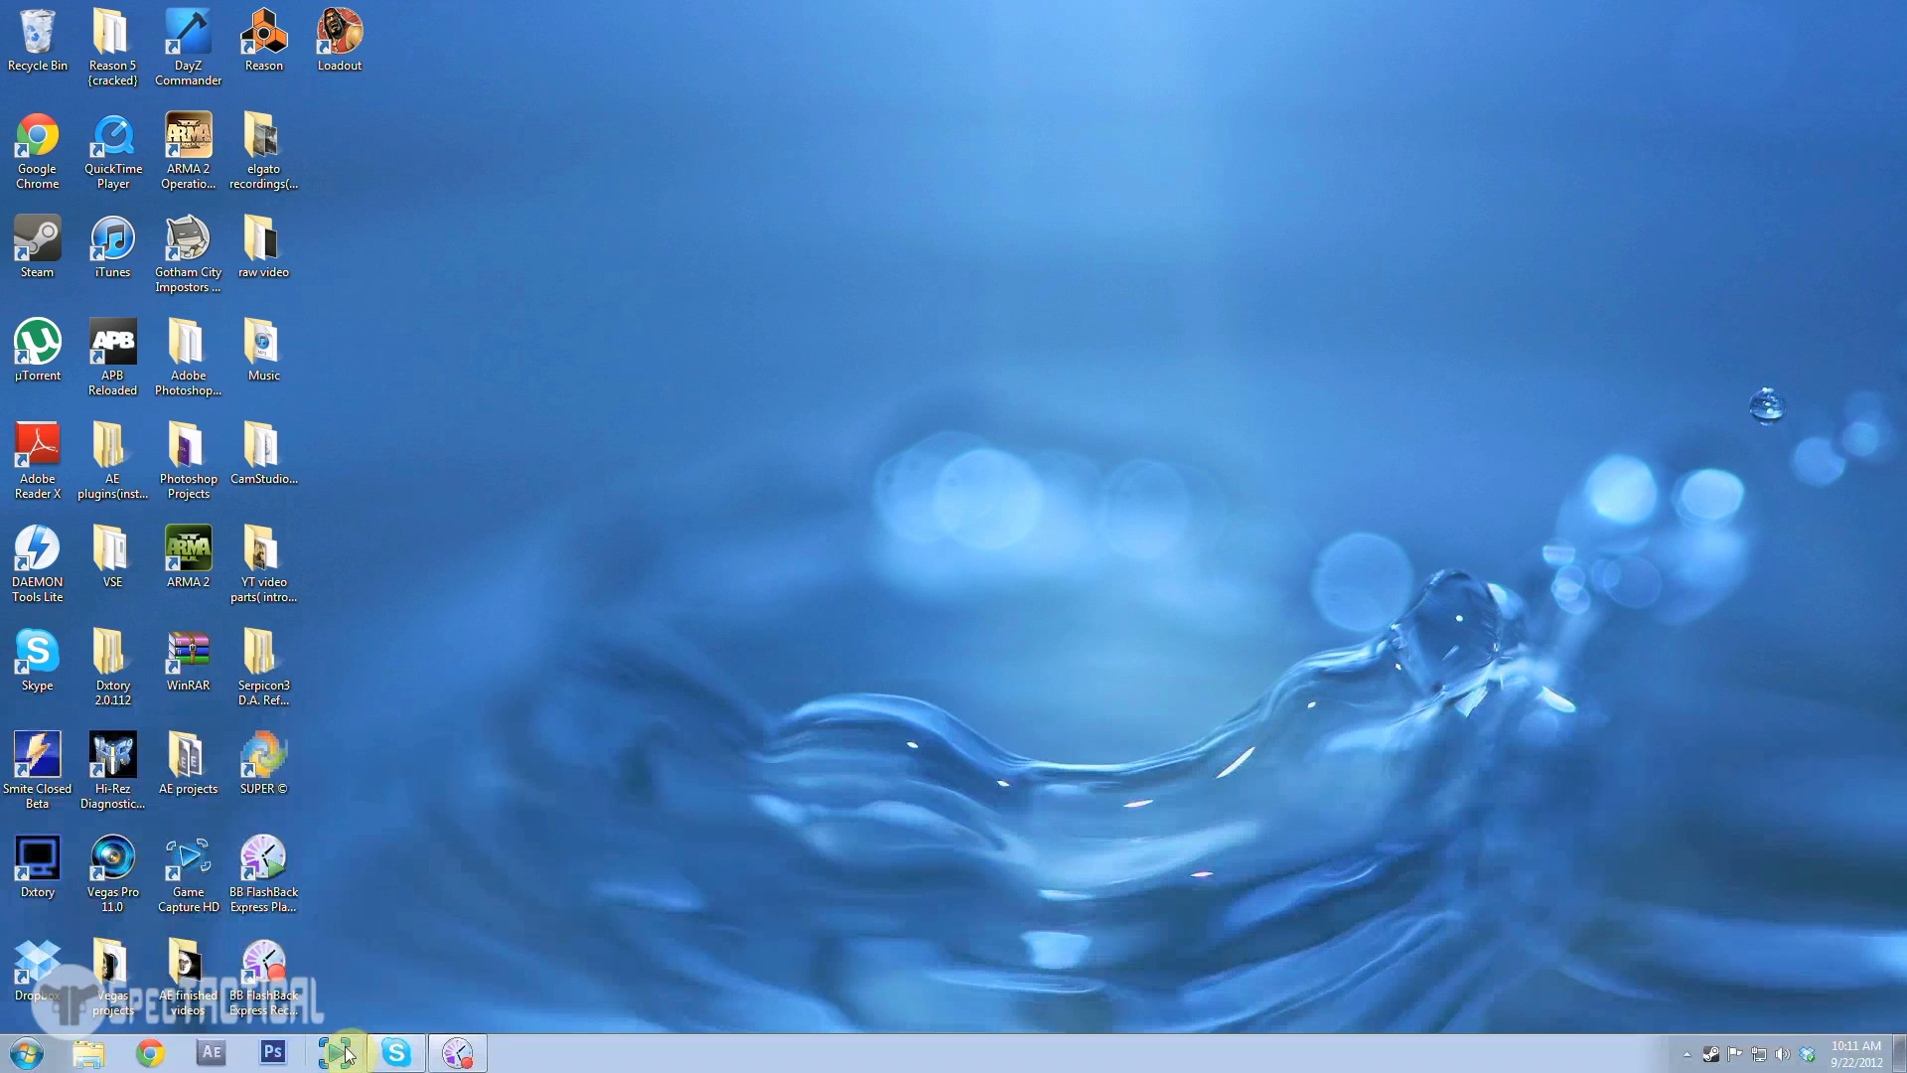
{"action": "left_click", "coordinate": [343, 1053]}
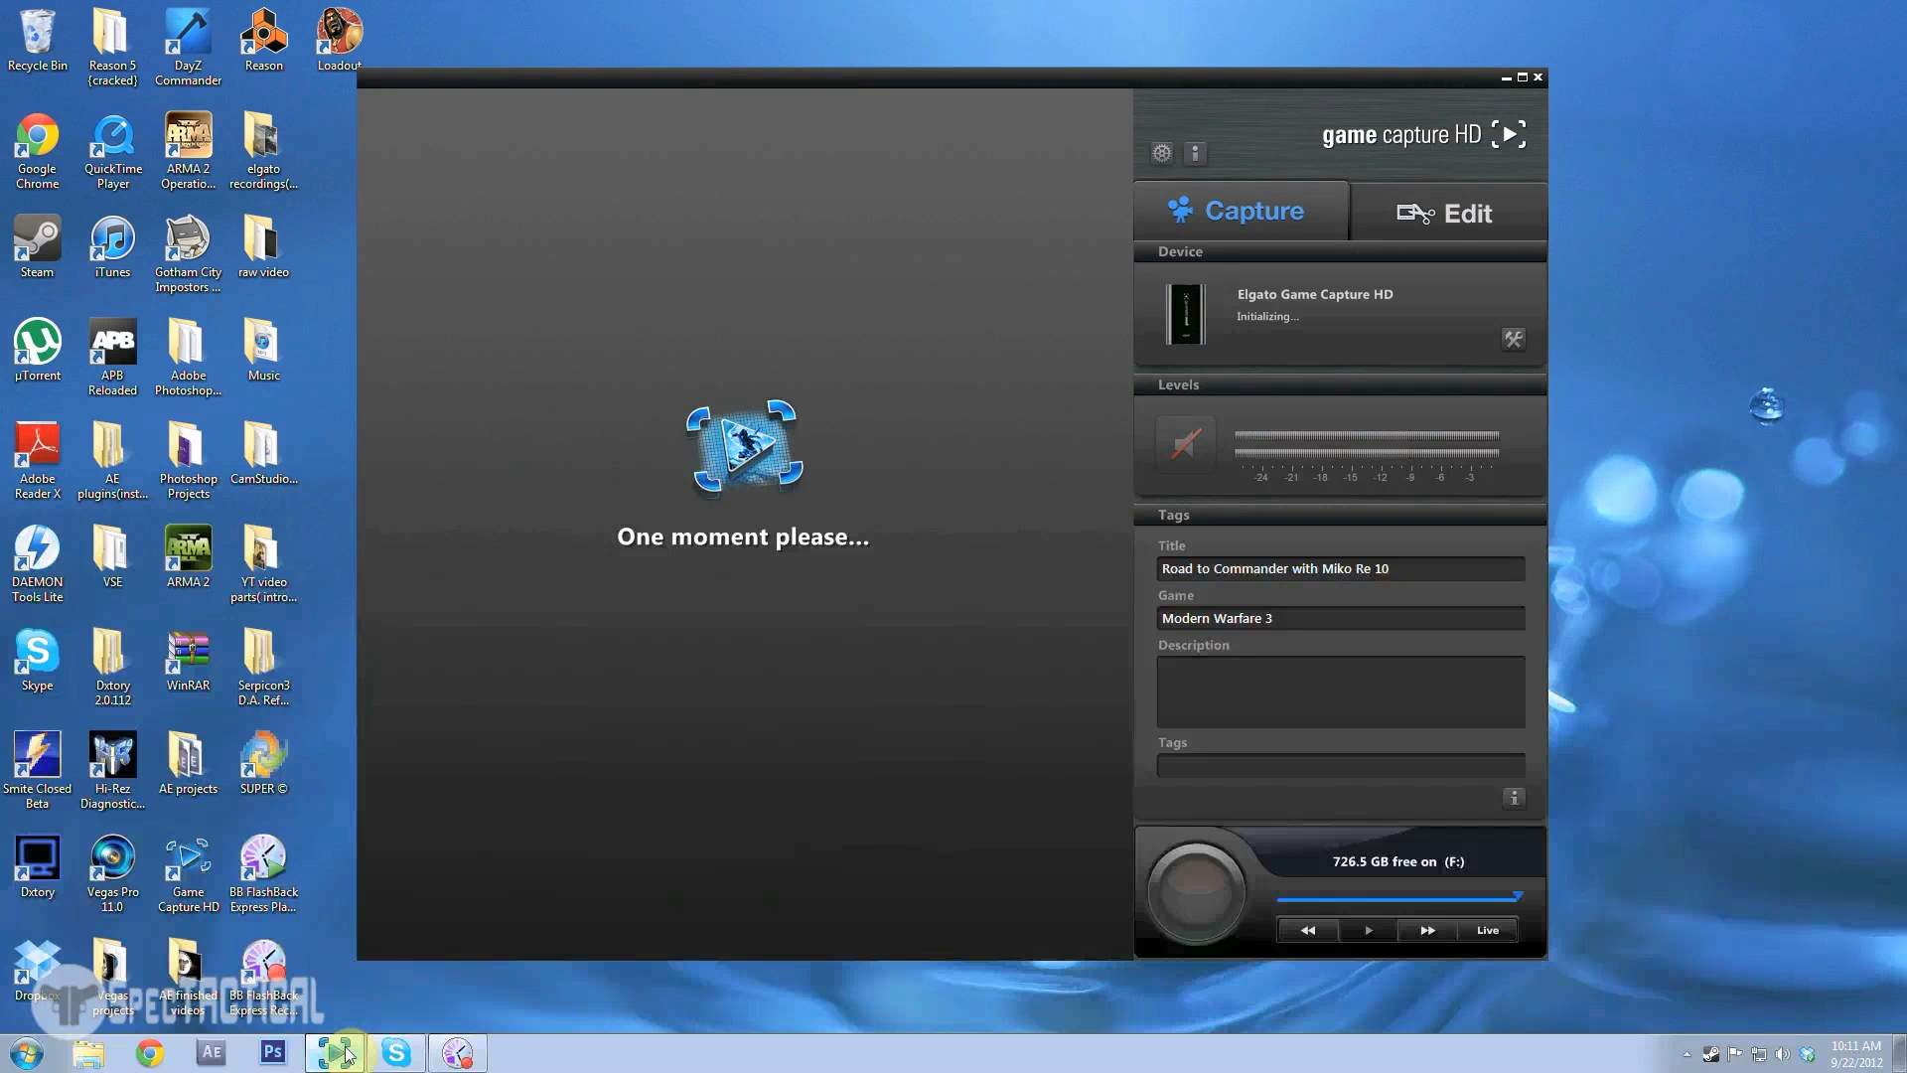
{"action": "left_click_drag", "start_coordinate": [1419, 568], "coordinate": [1129, 583]}
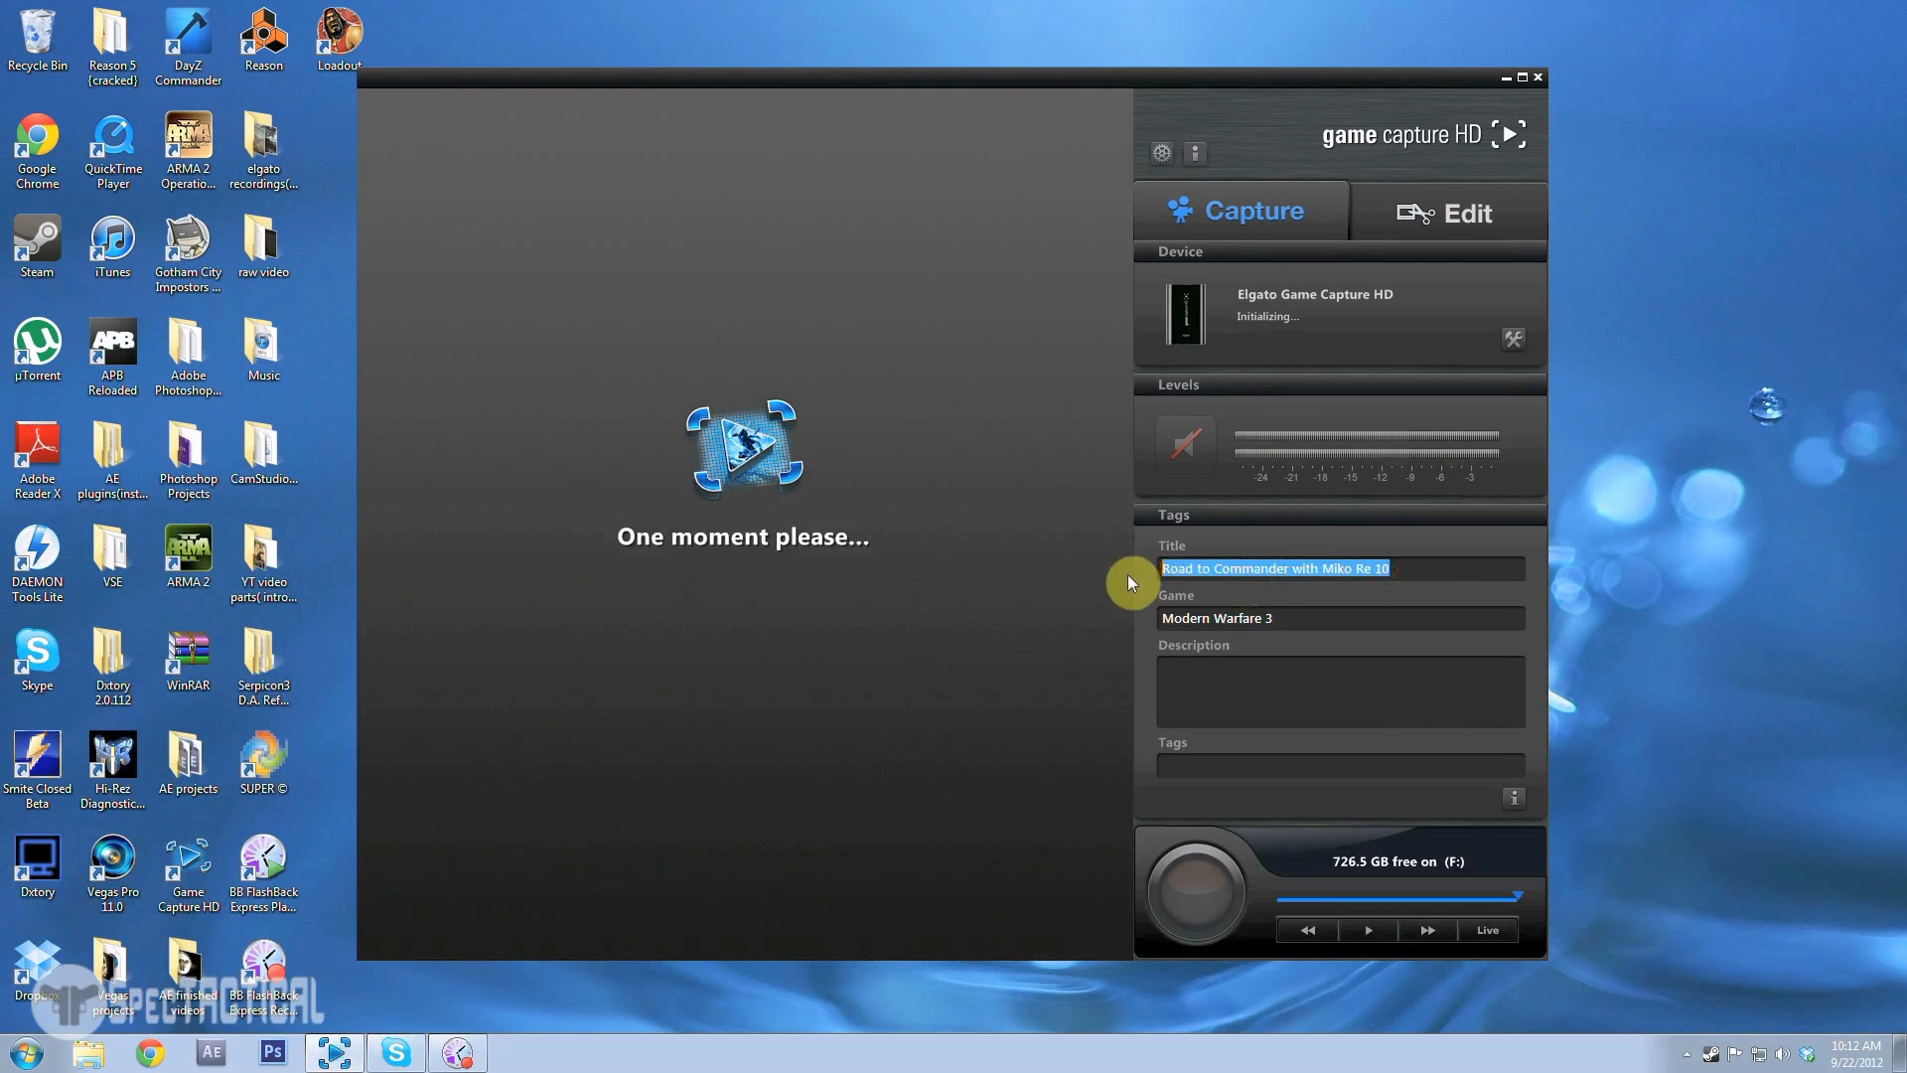
{"action": "key", "text": "BackSpace"}
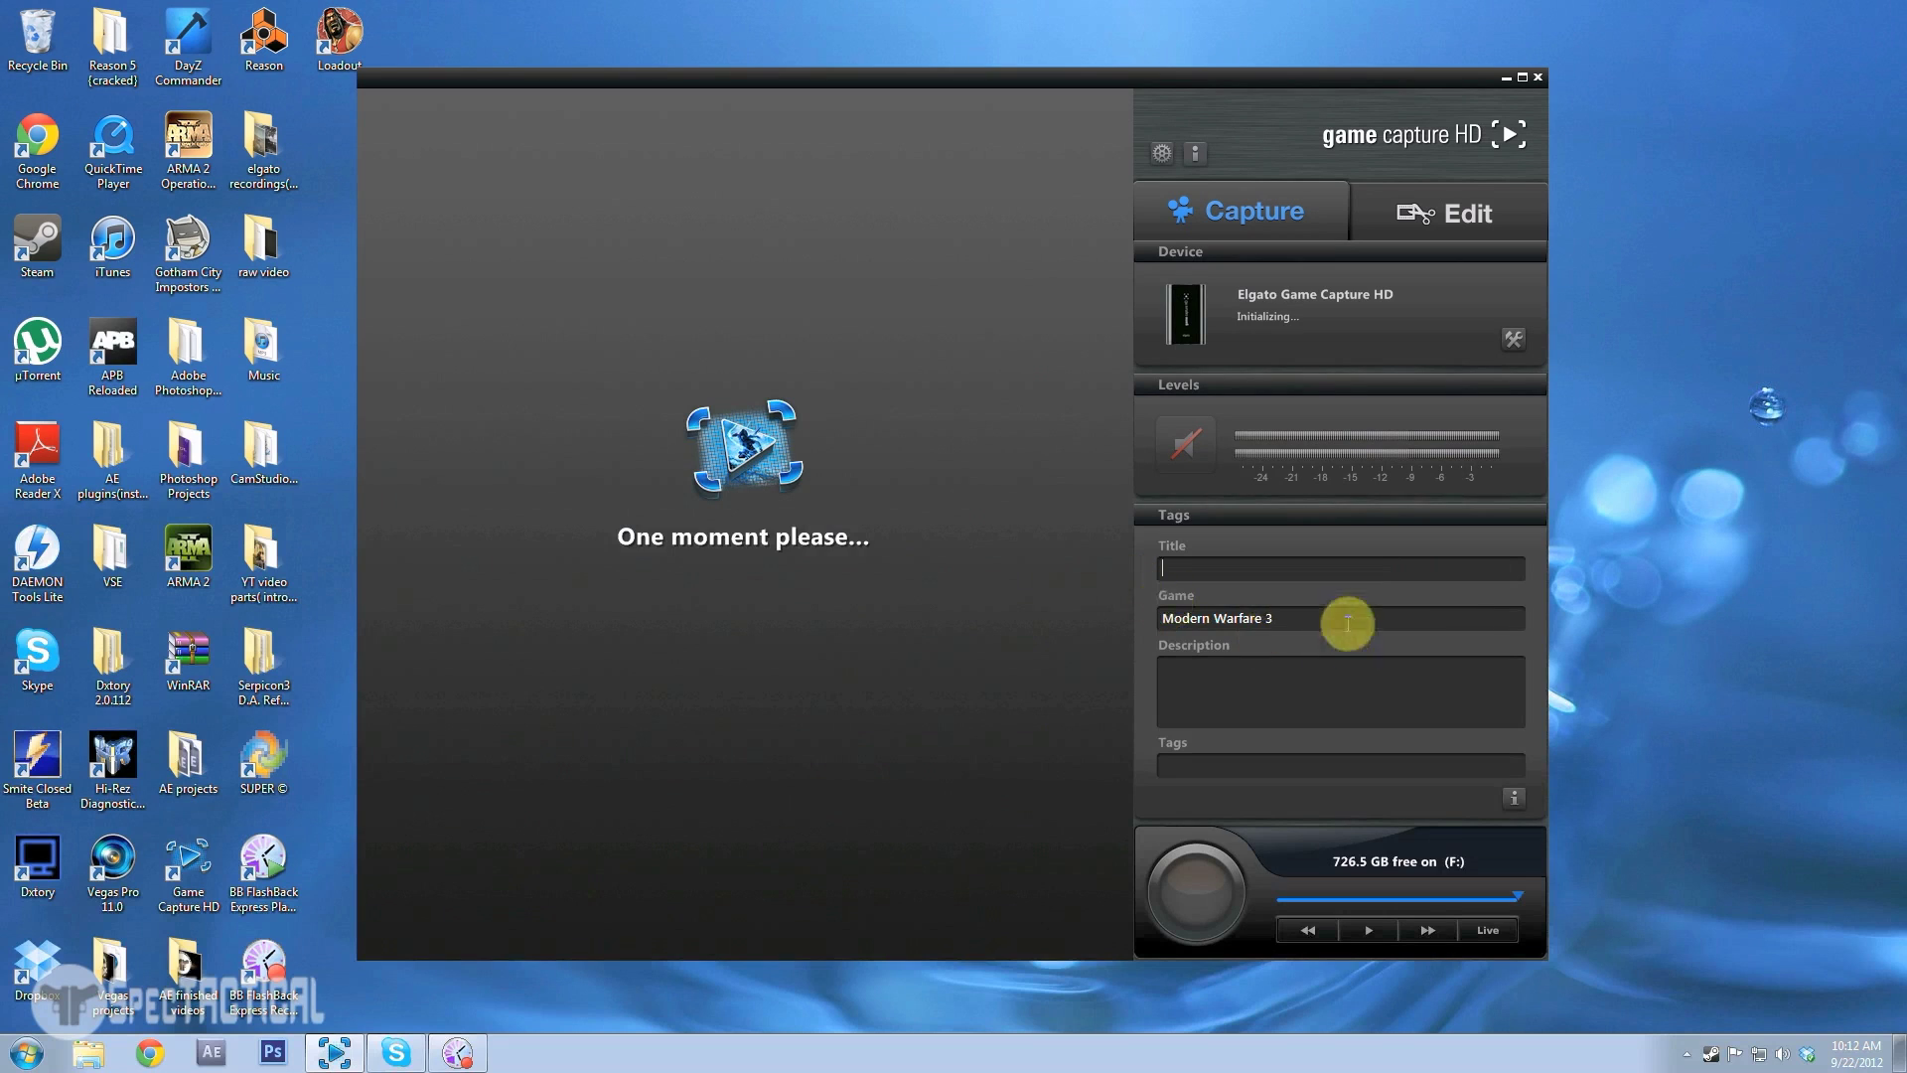
{"action": "left_click_drag", "start_coordinate": [1331, 618], "coordinate": [1196, 626]}
{"action": "key", "text": "BackSpace"}
{"action": "key", "text": "BackSpace"}
{"action": "key", "text": "BackSpace"}
{"action": "key", "text": "BackSpace"}
{"action": "key", "text": "BackSpace"}
{"action": "key", "text": "BackSpace"}
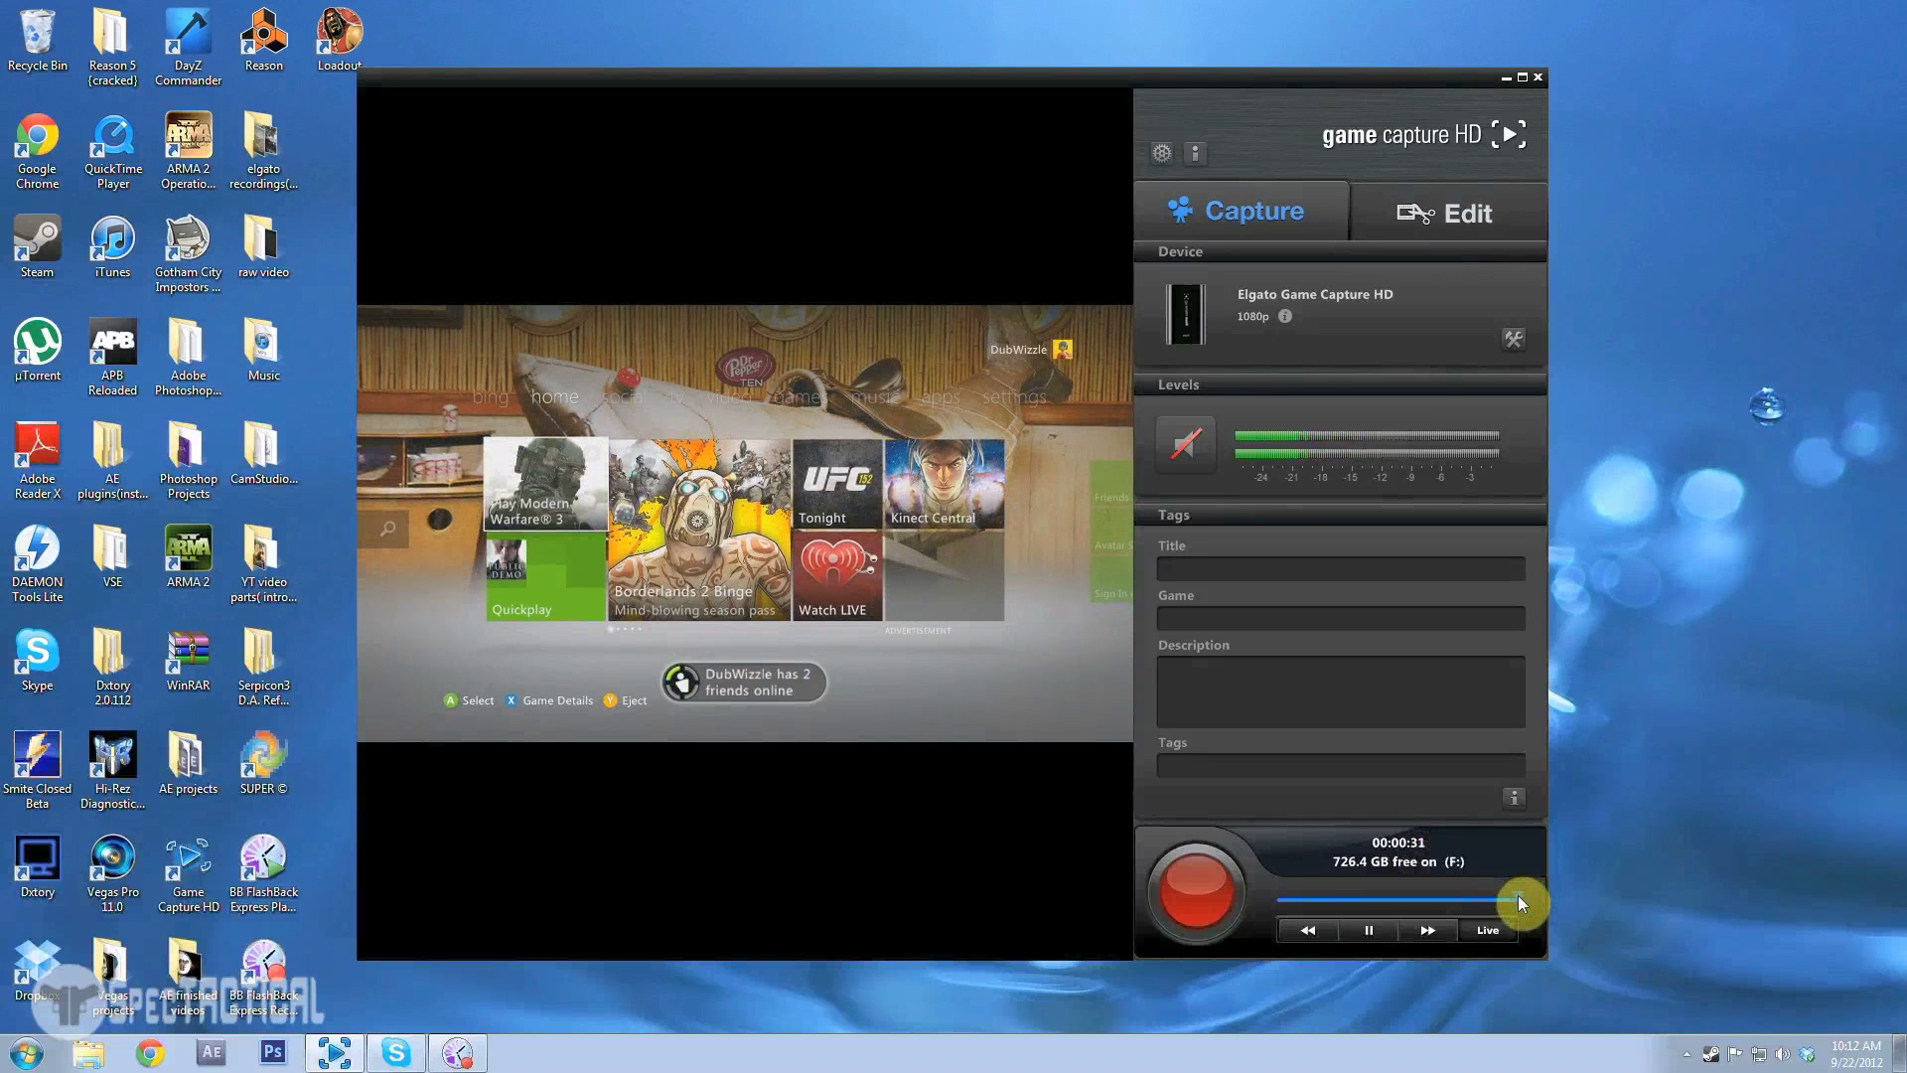
- Scrub back through the buffered Xbox footage to review it and return to the live position
{"action": "left_click_drag", "start_coordinate": [1518, 896], "coordinate": [1302, 902]}
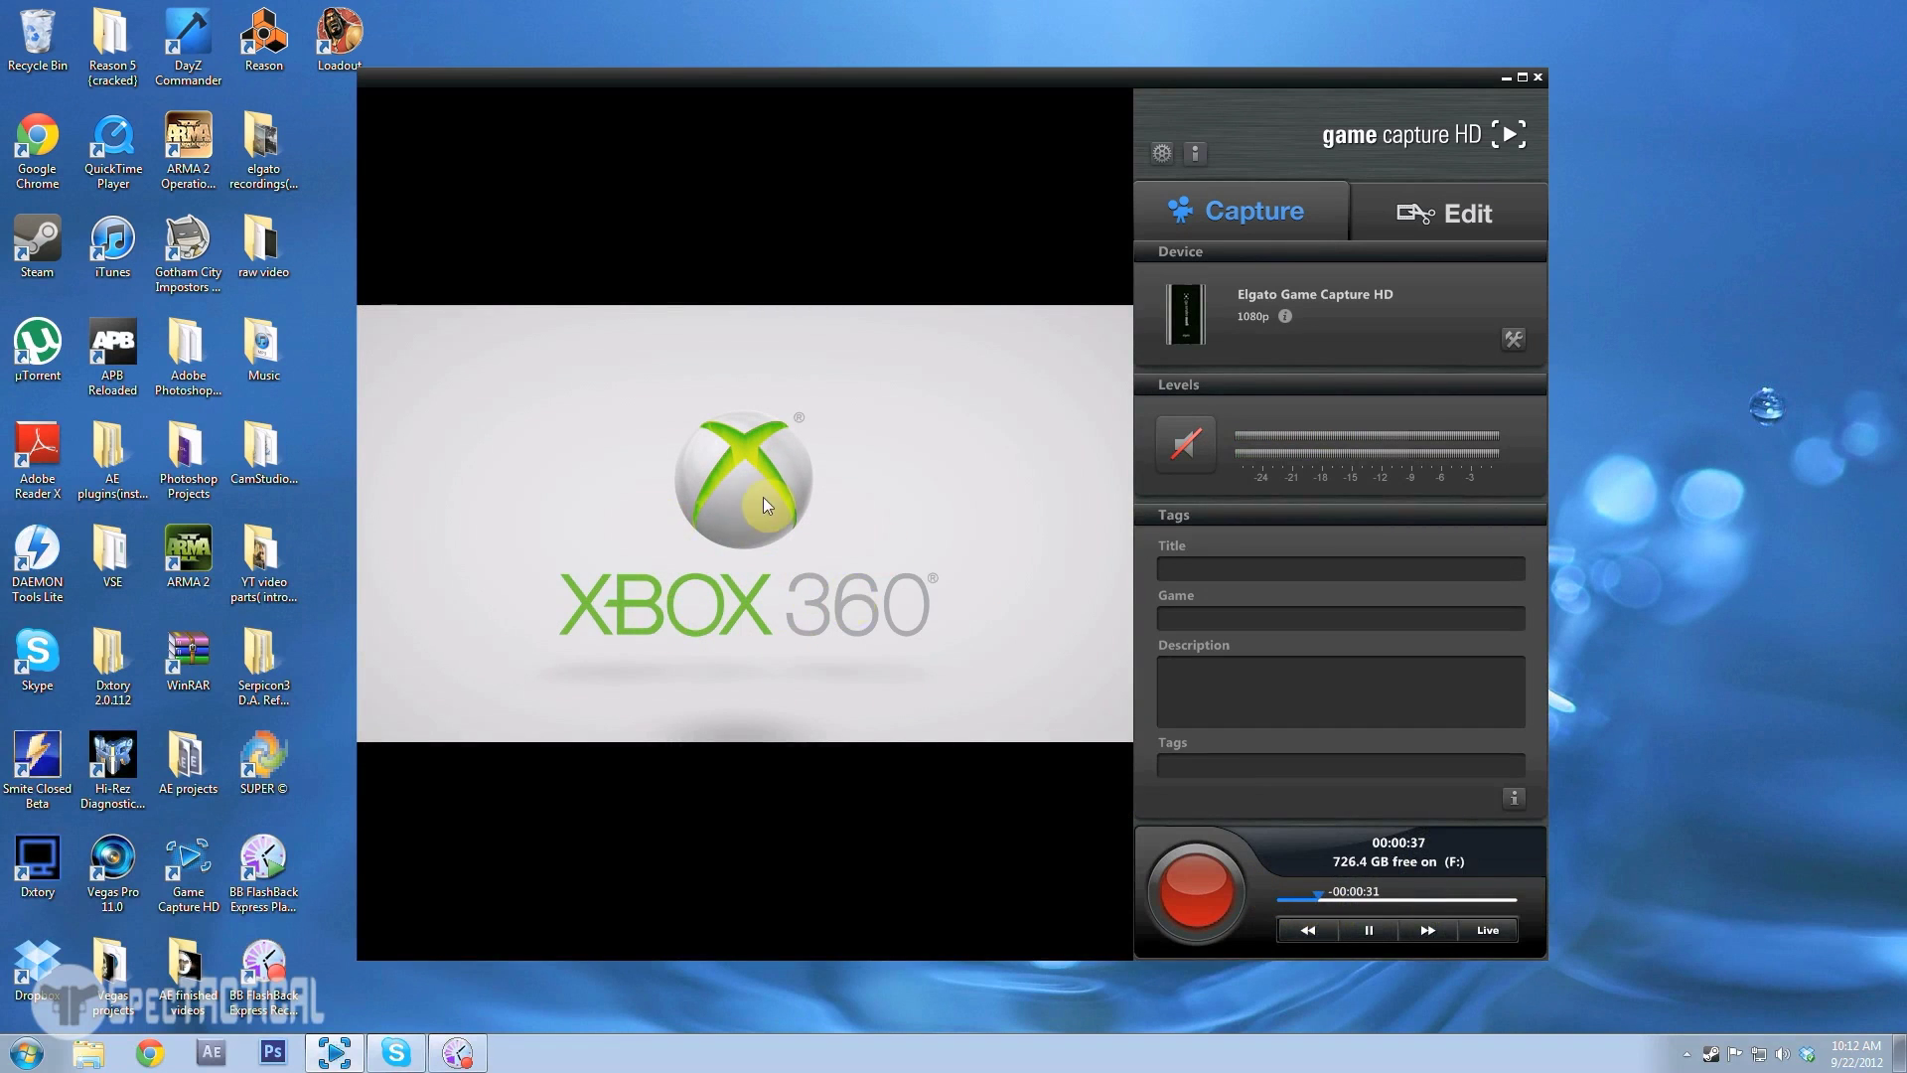
{"action": "left_click", "coordinate": [1334, 897]}
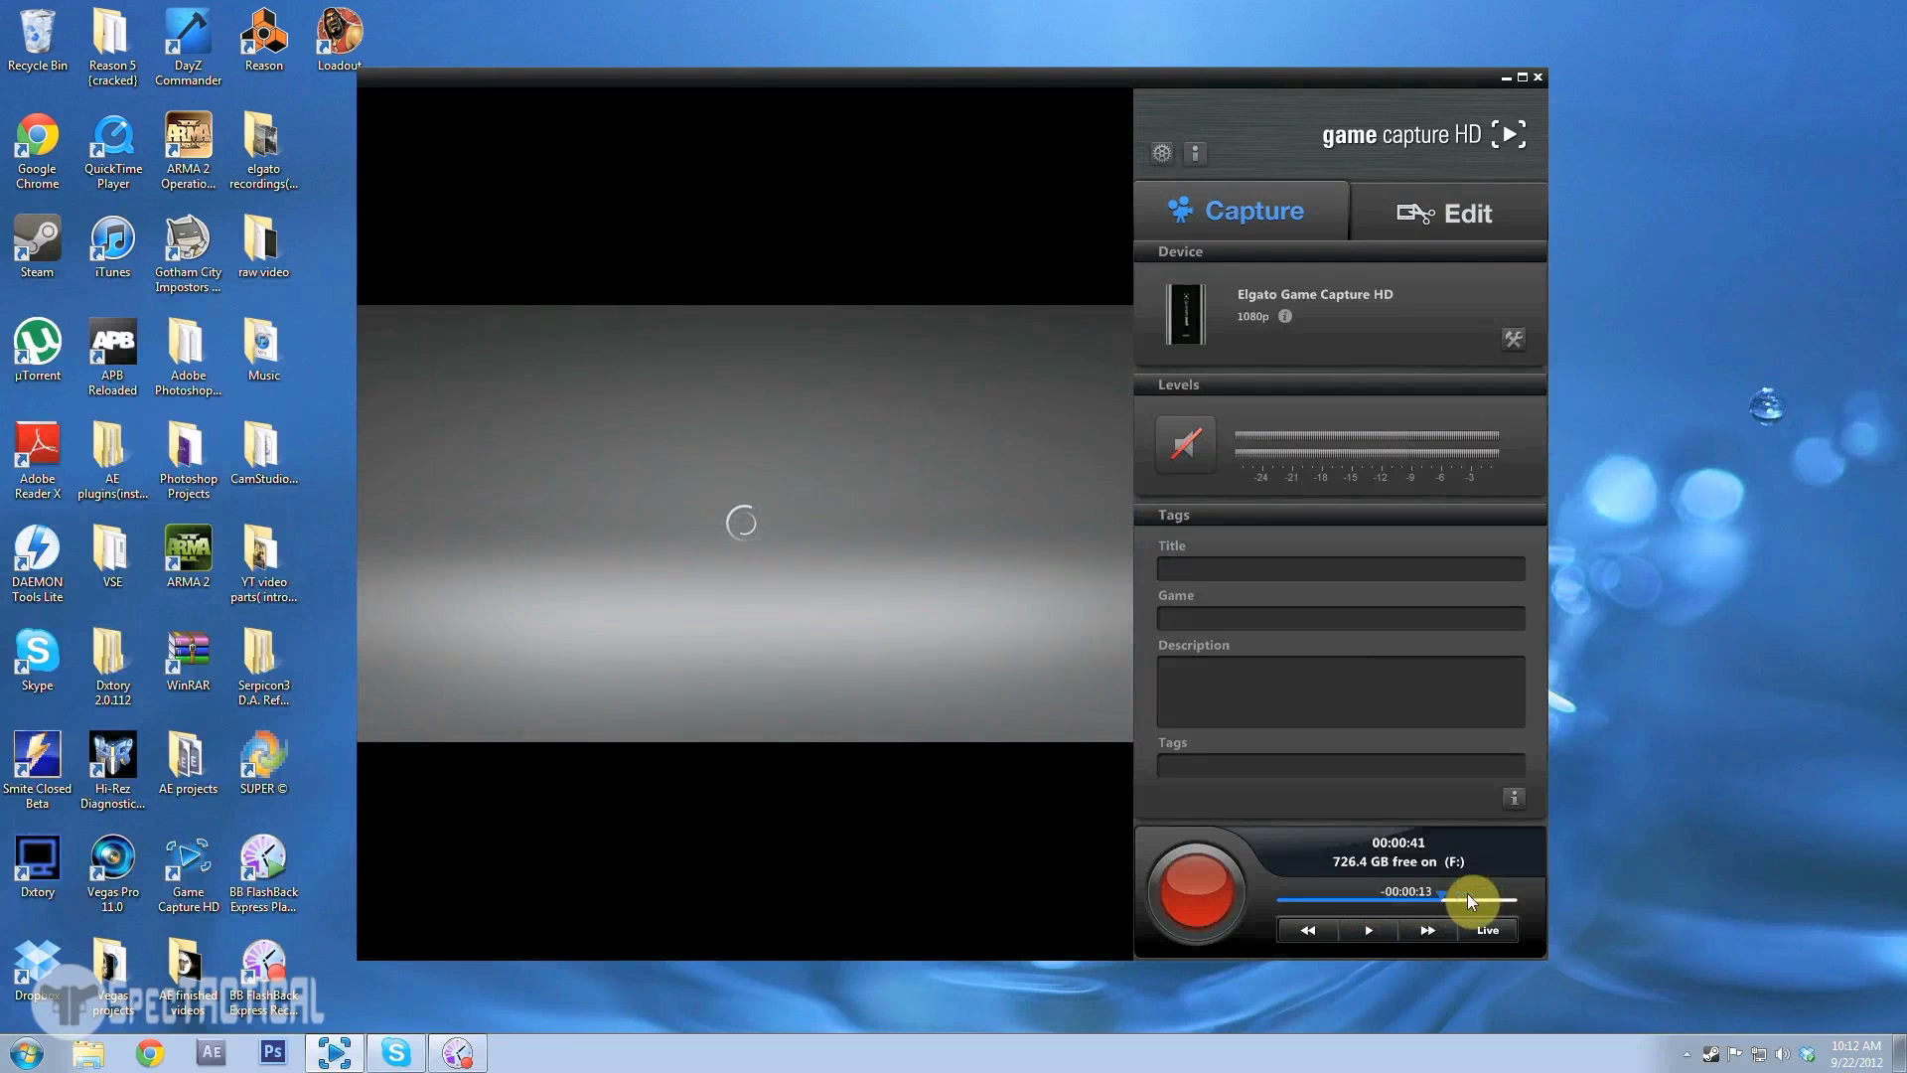
{"action": "left_click", "coordinate": [1523, 896]}
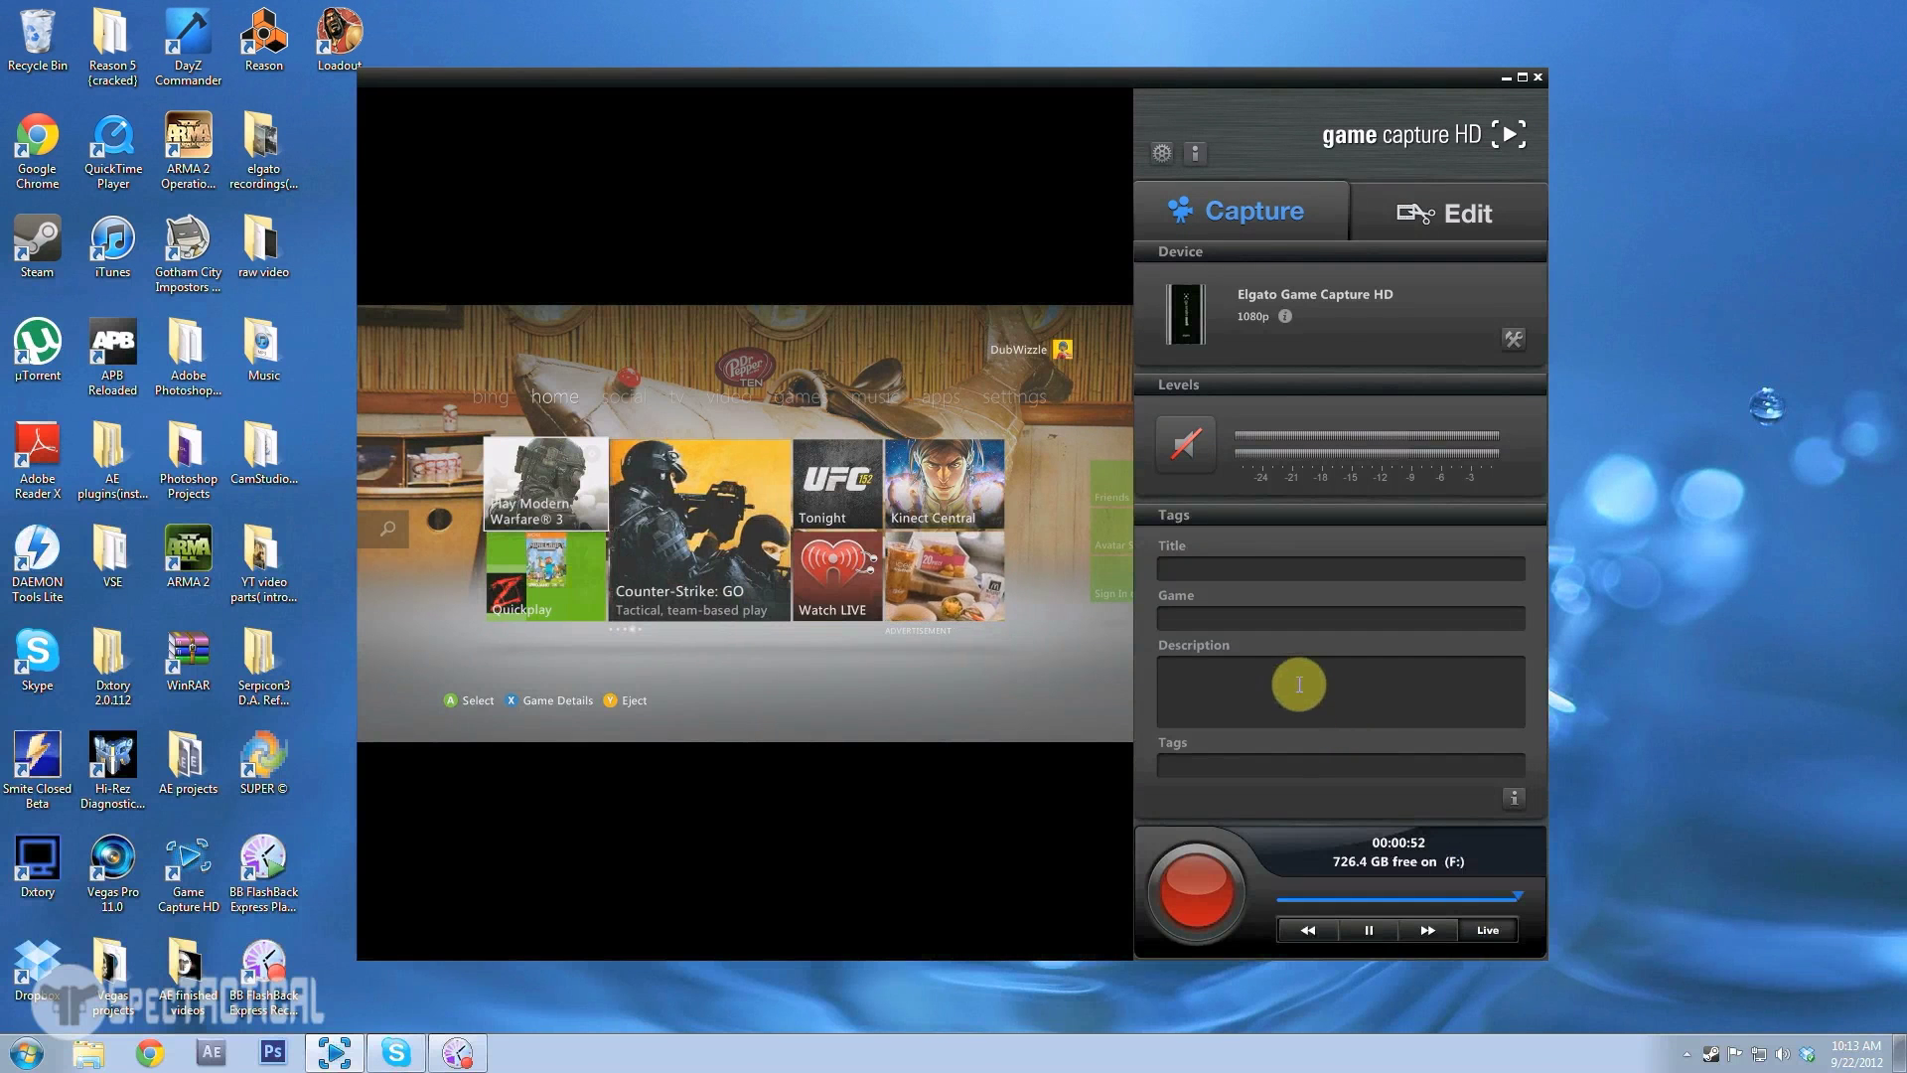
- Open the preferences and choose MP4 Original as the conversion format for newly recorded videos
{"action": "left_click", "coordinate": [1165, 152]}
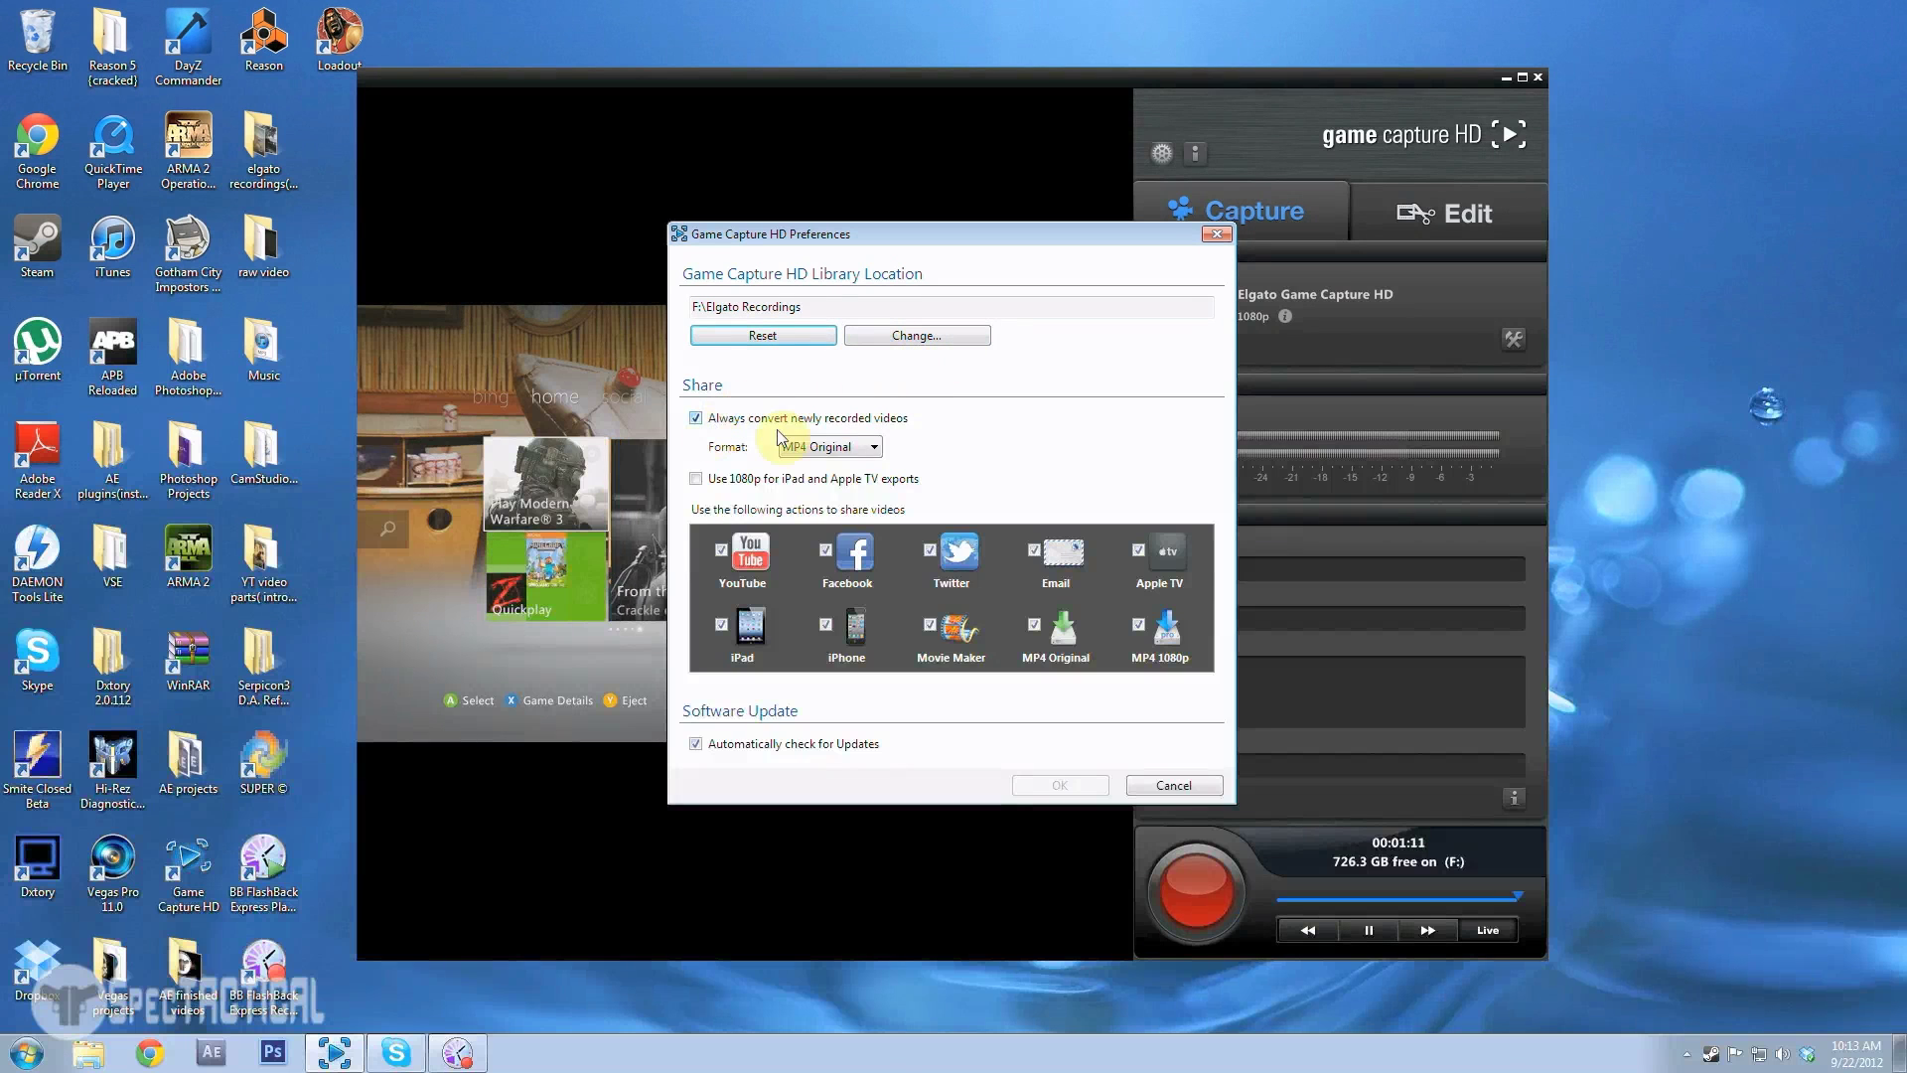
{"action": "left_click", "coordinate": [874, 452]}
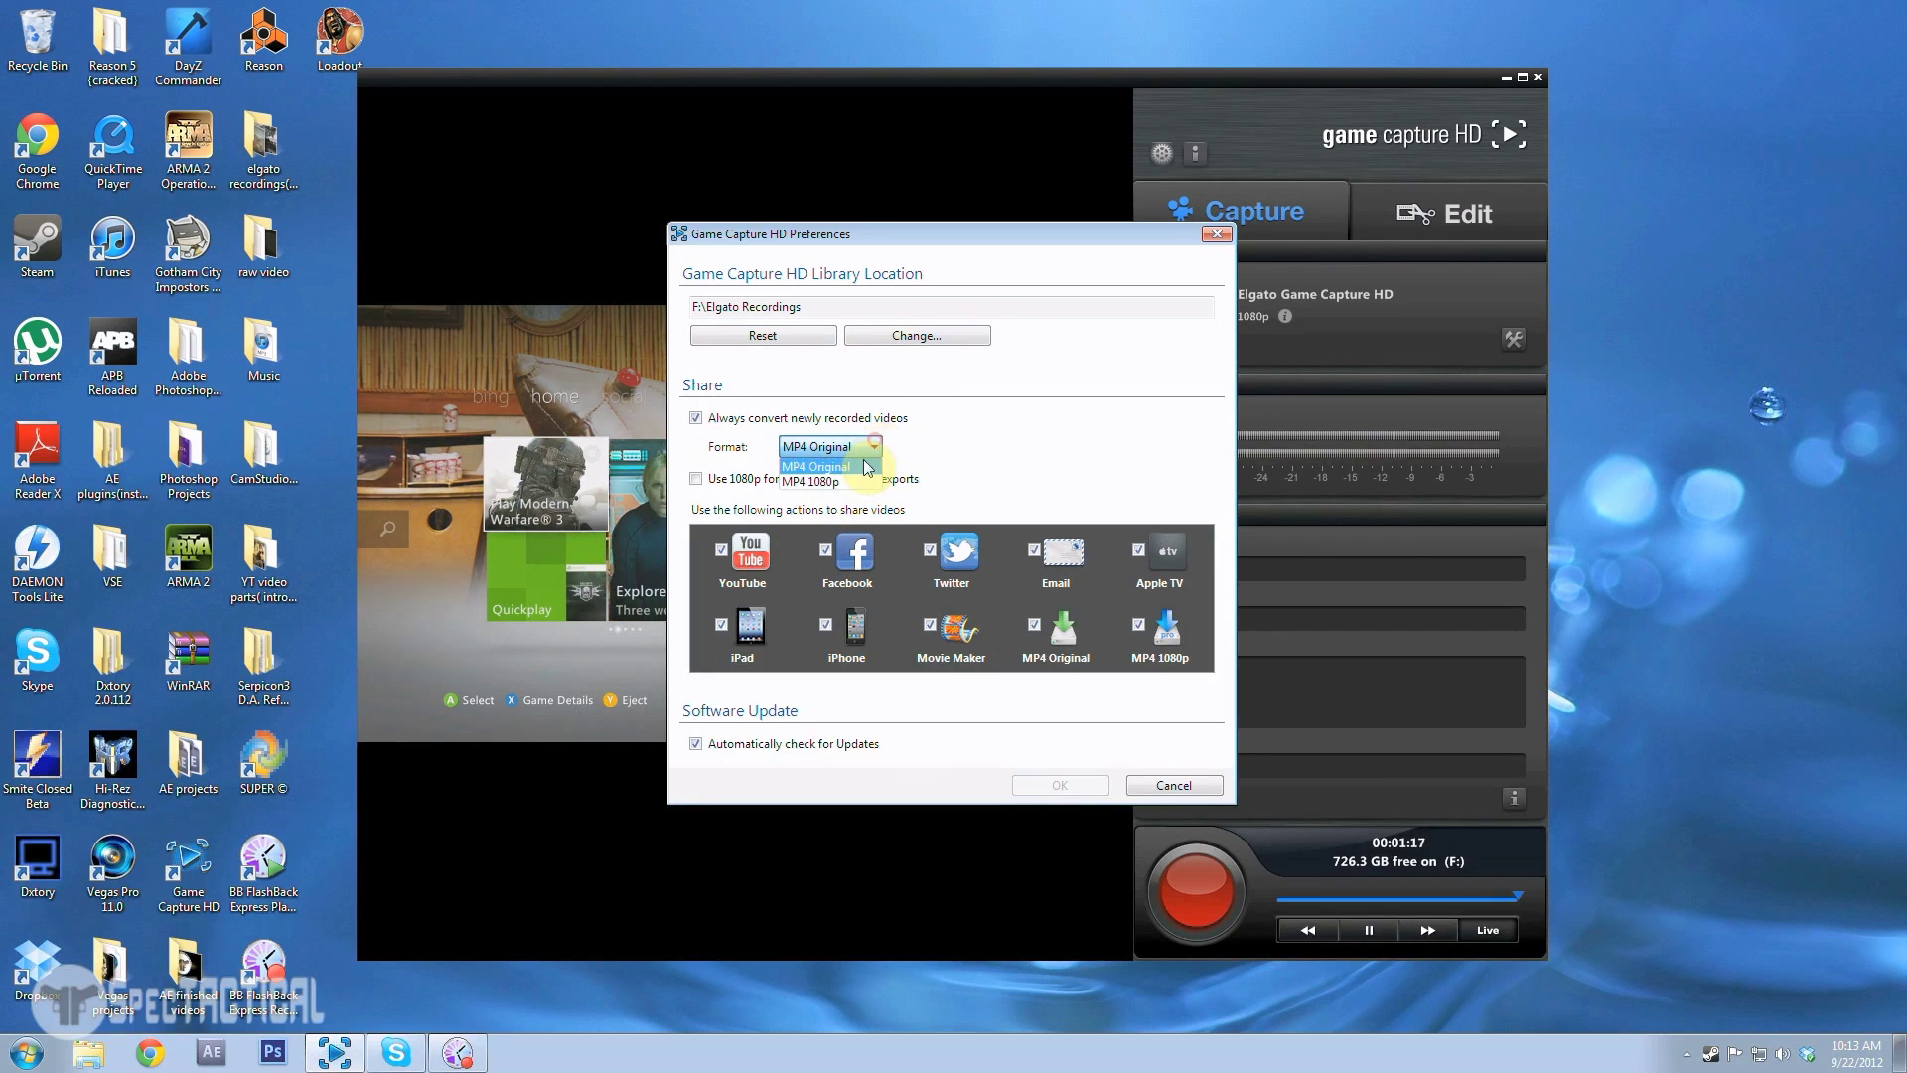
{"action": "left_click", "coordinate": [835, 468]}
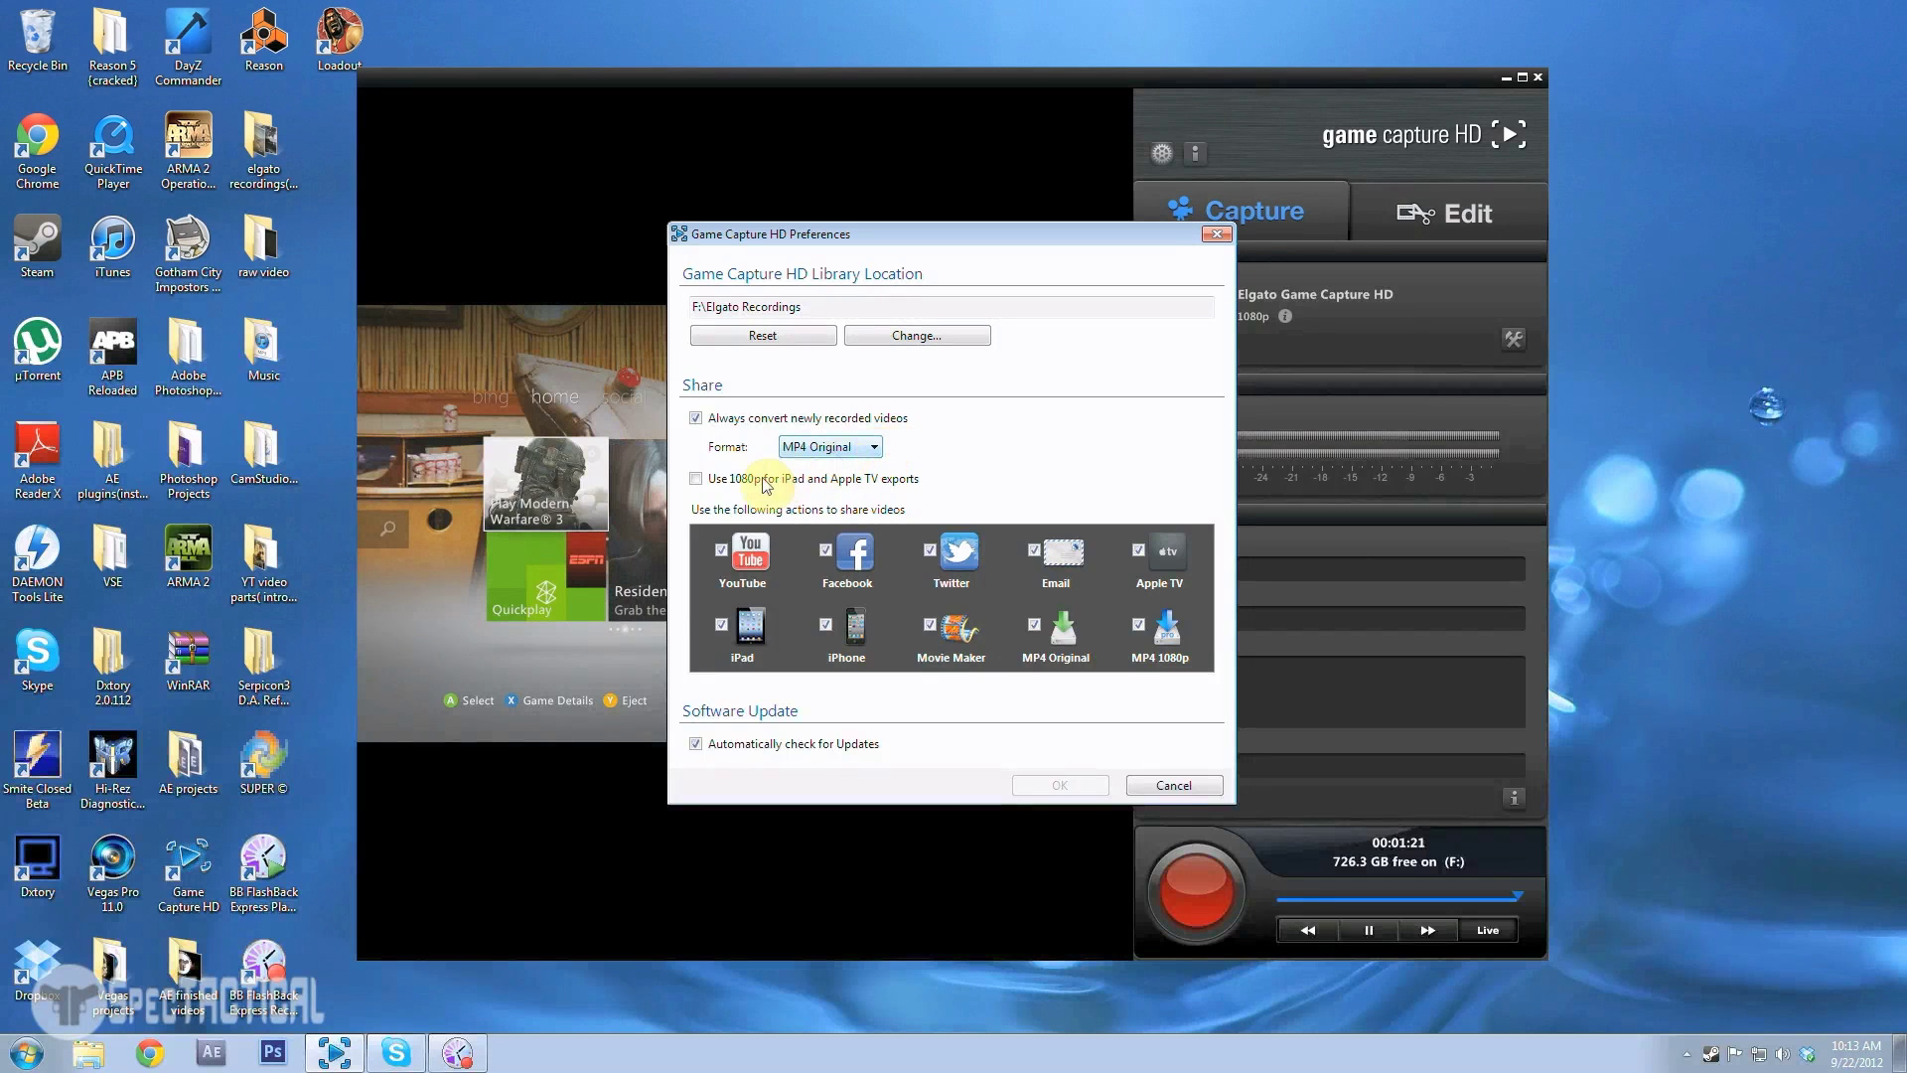
{"action": "left_click", "coordinate": [874, 449]}
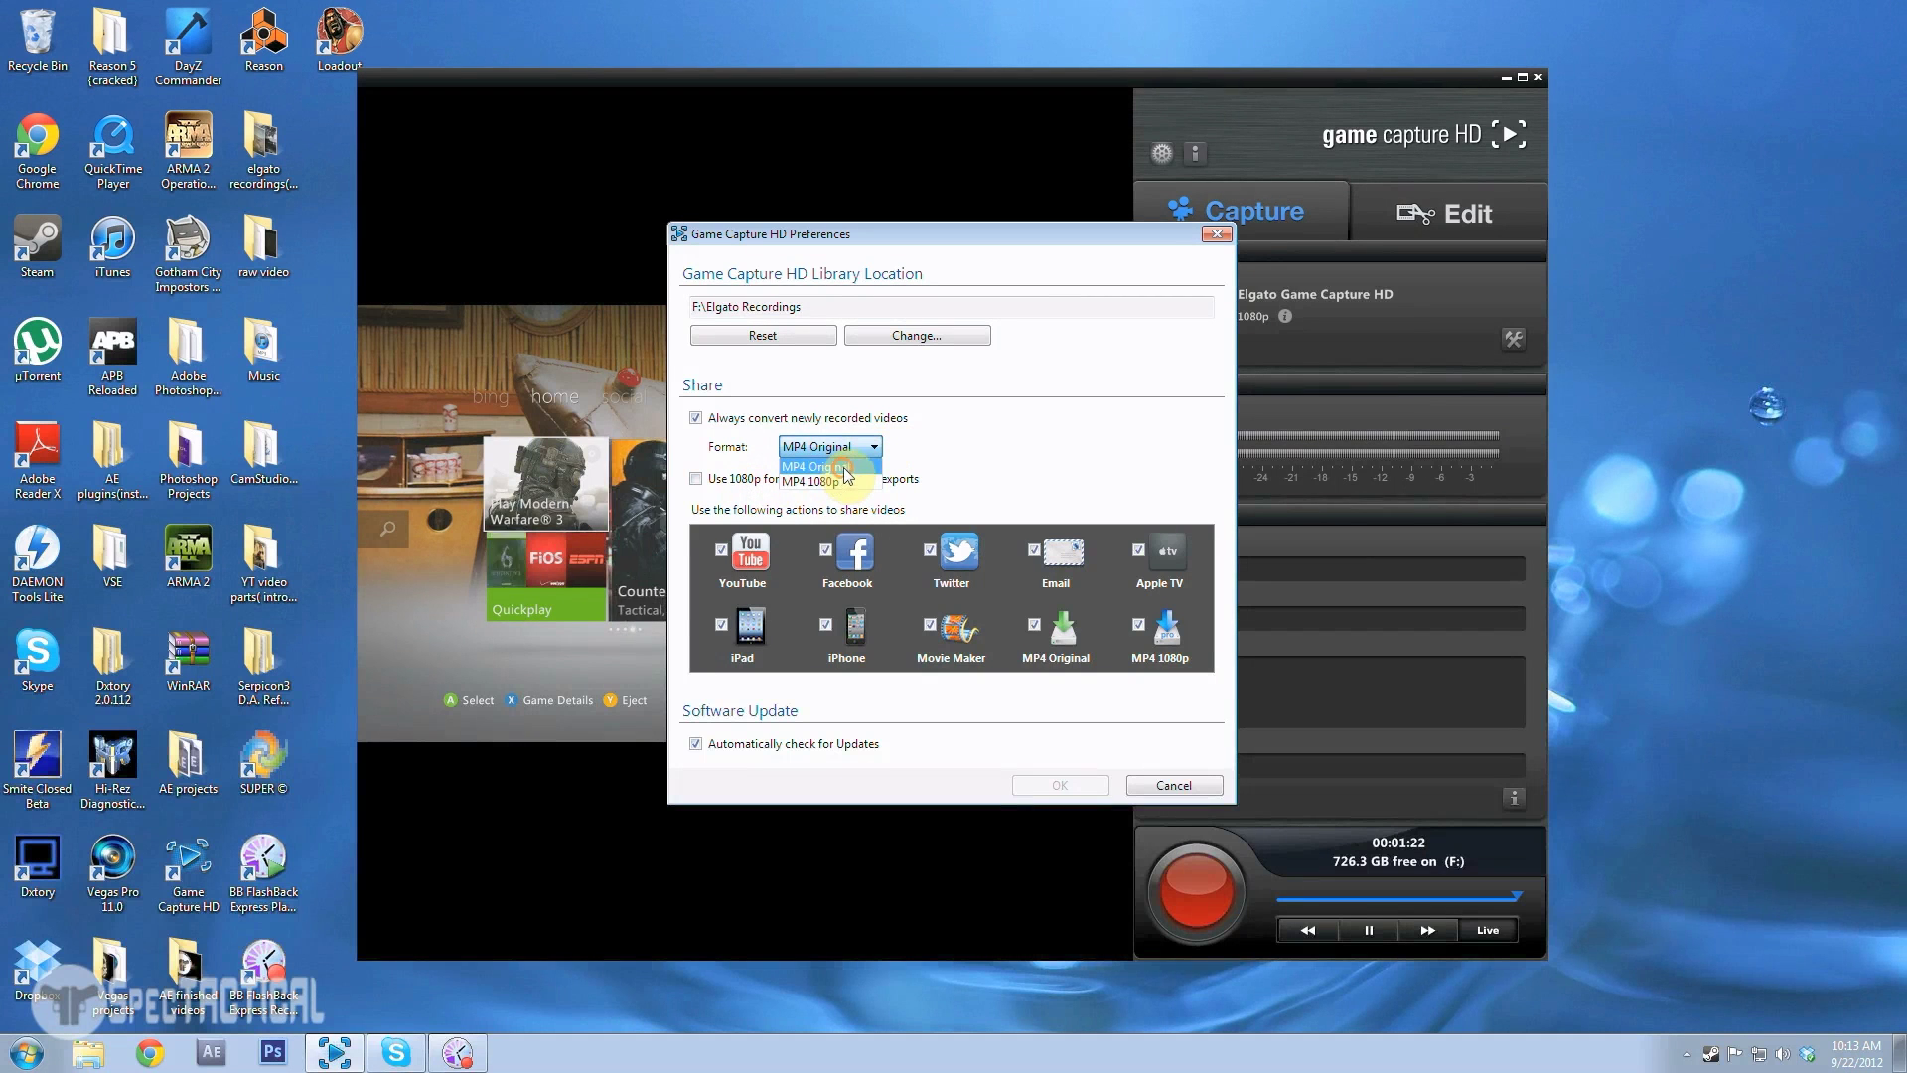
{"action": "left_click", "coordinate": [831, 467]}
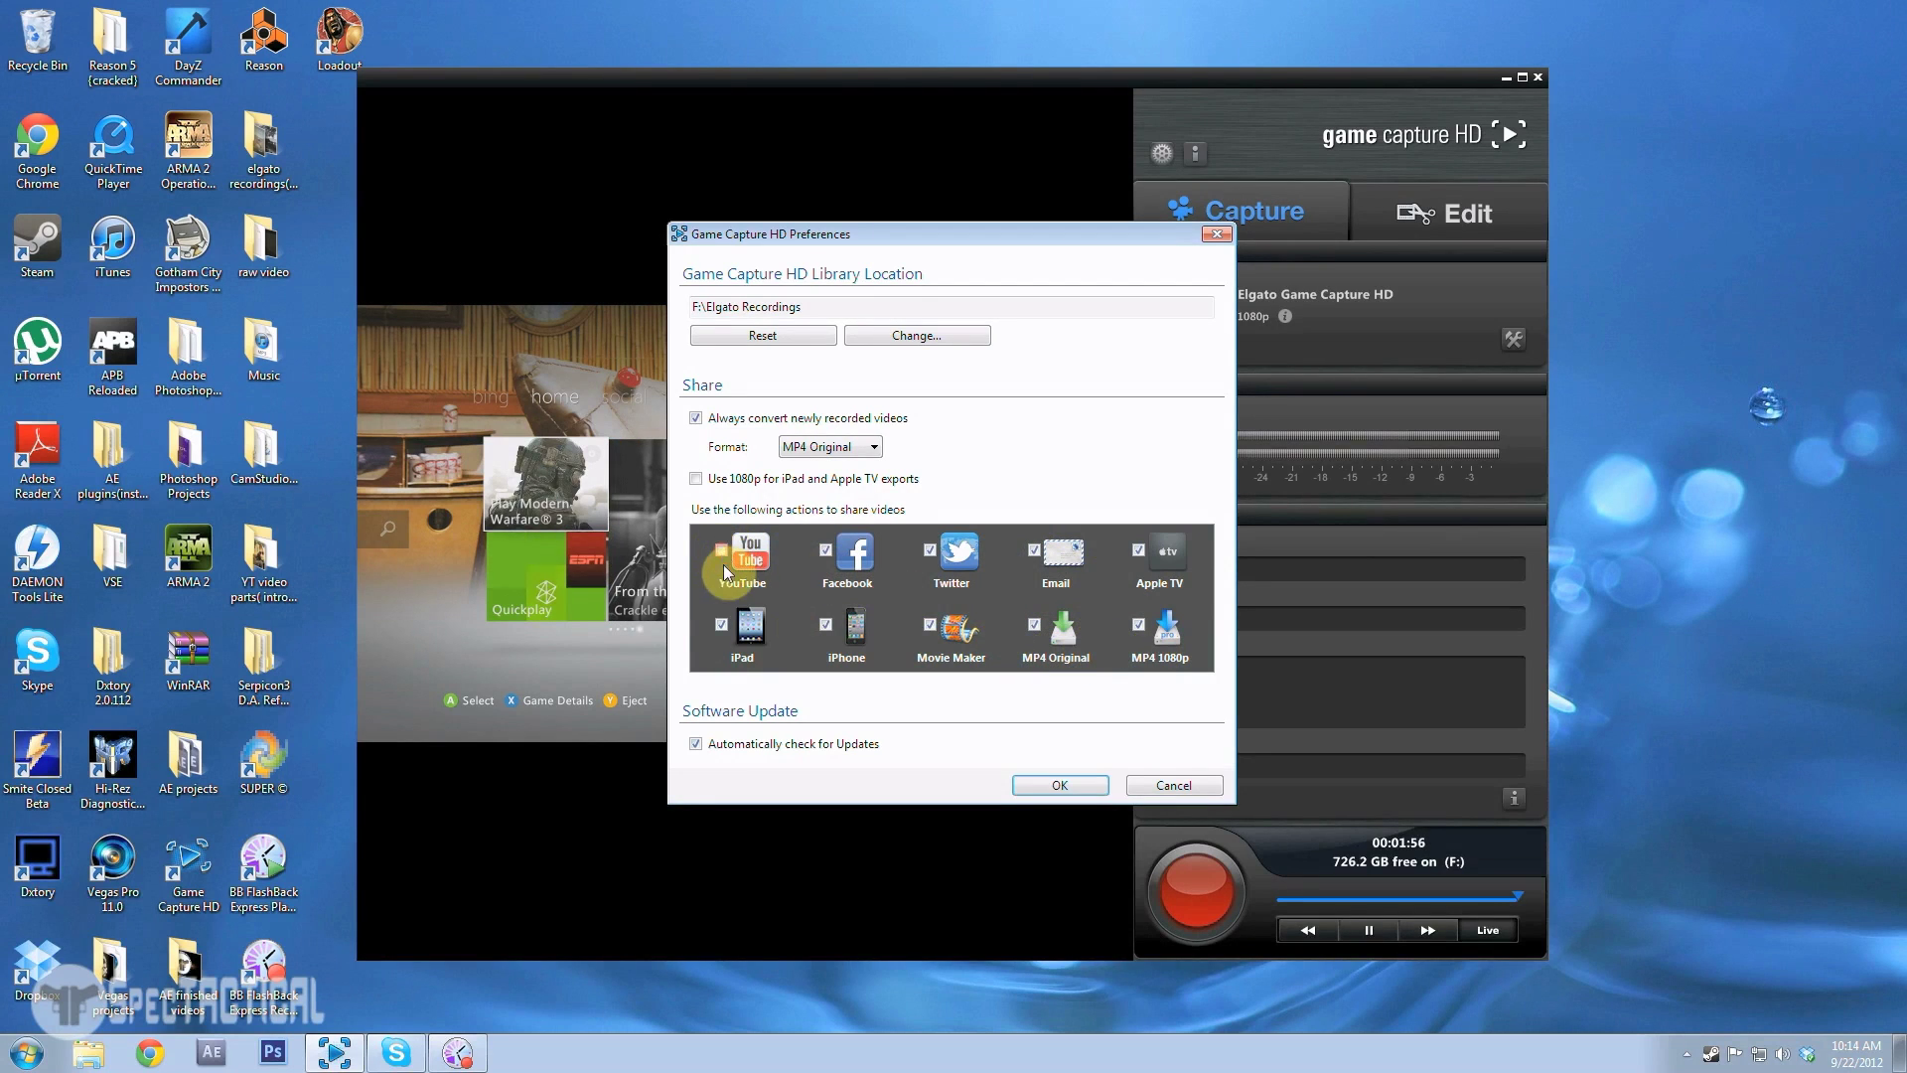
- Disable every video sharing action except MP4 Original and save the preferences
{"action": "left_click", "coordinate": [719, 623]}
{"action": "left_click", "coordinate": [824, 550]}
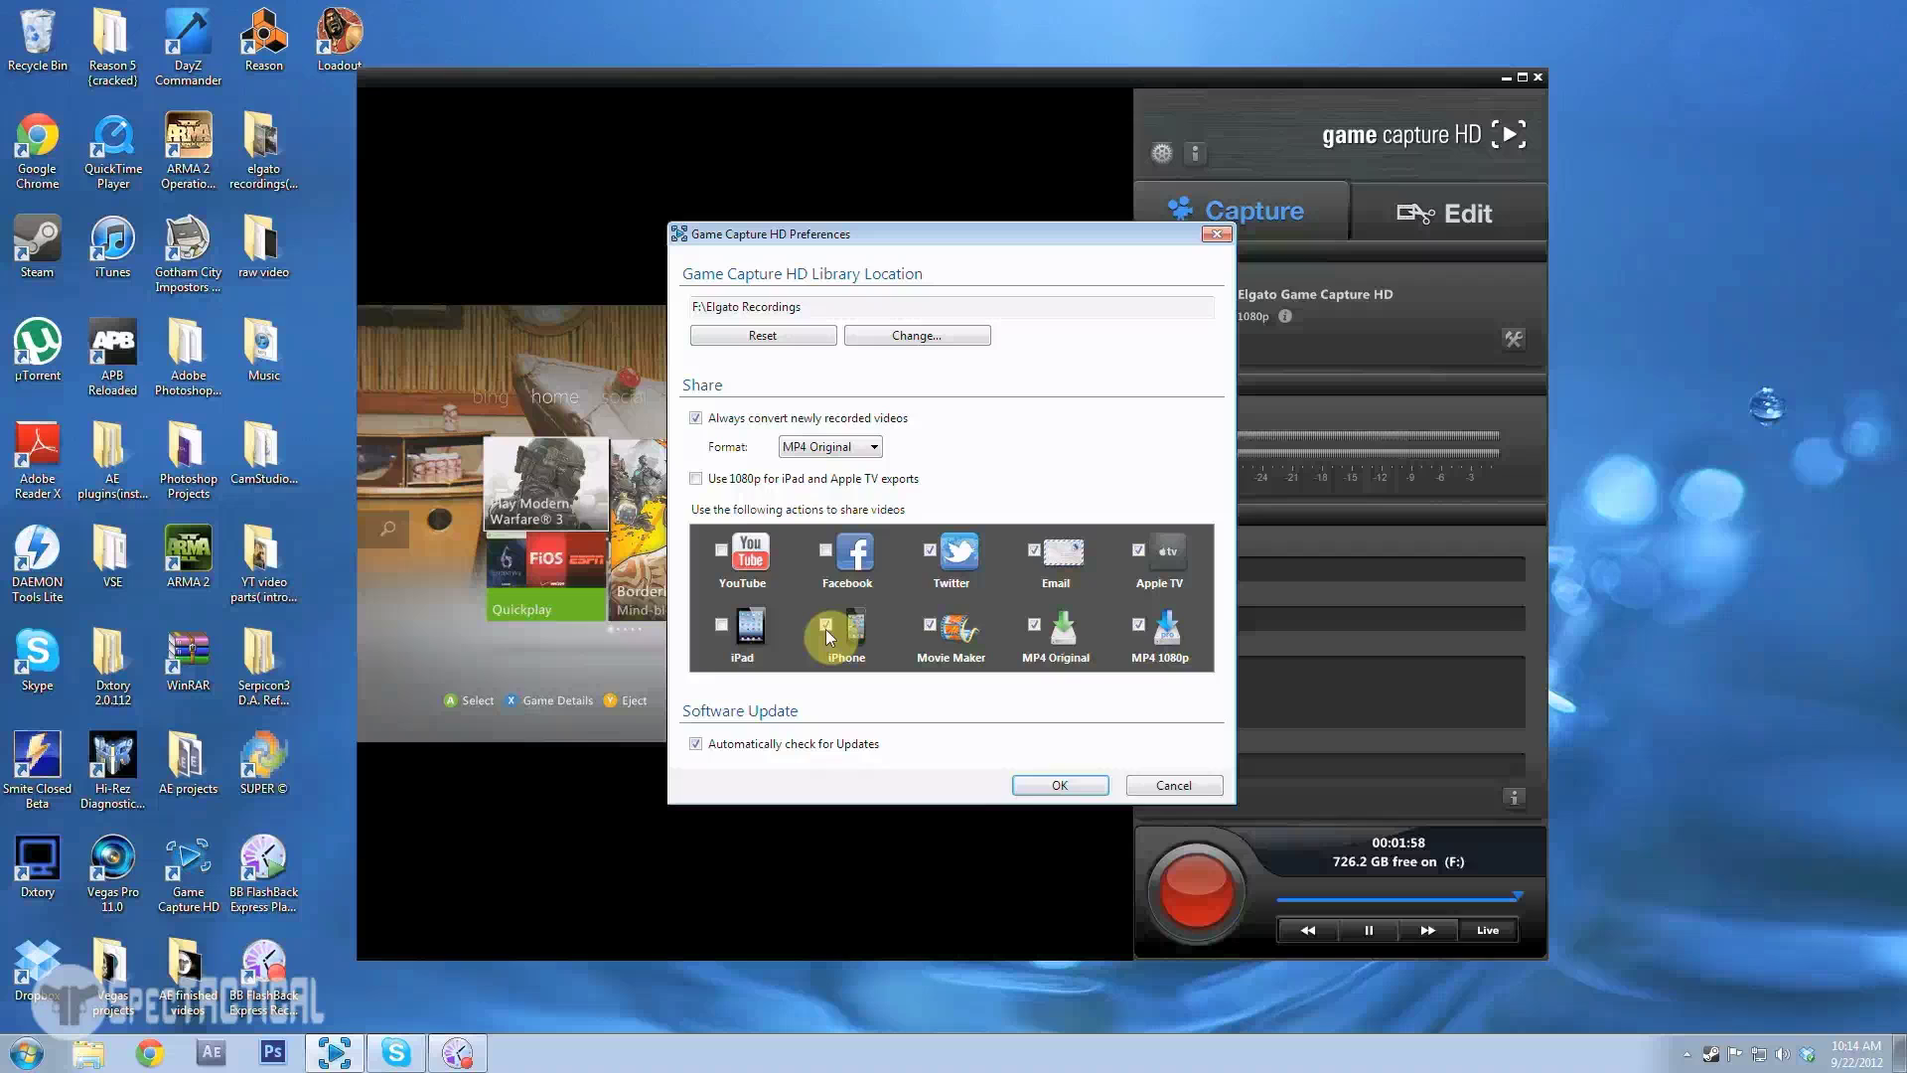
{"action": "left_click", "coordinate": [825, 625]}
{"action": "left_click", "coordinate": [930, 550]}
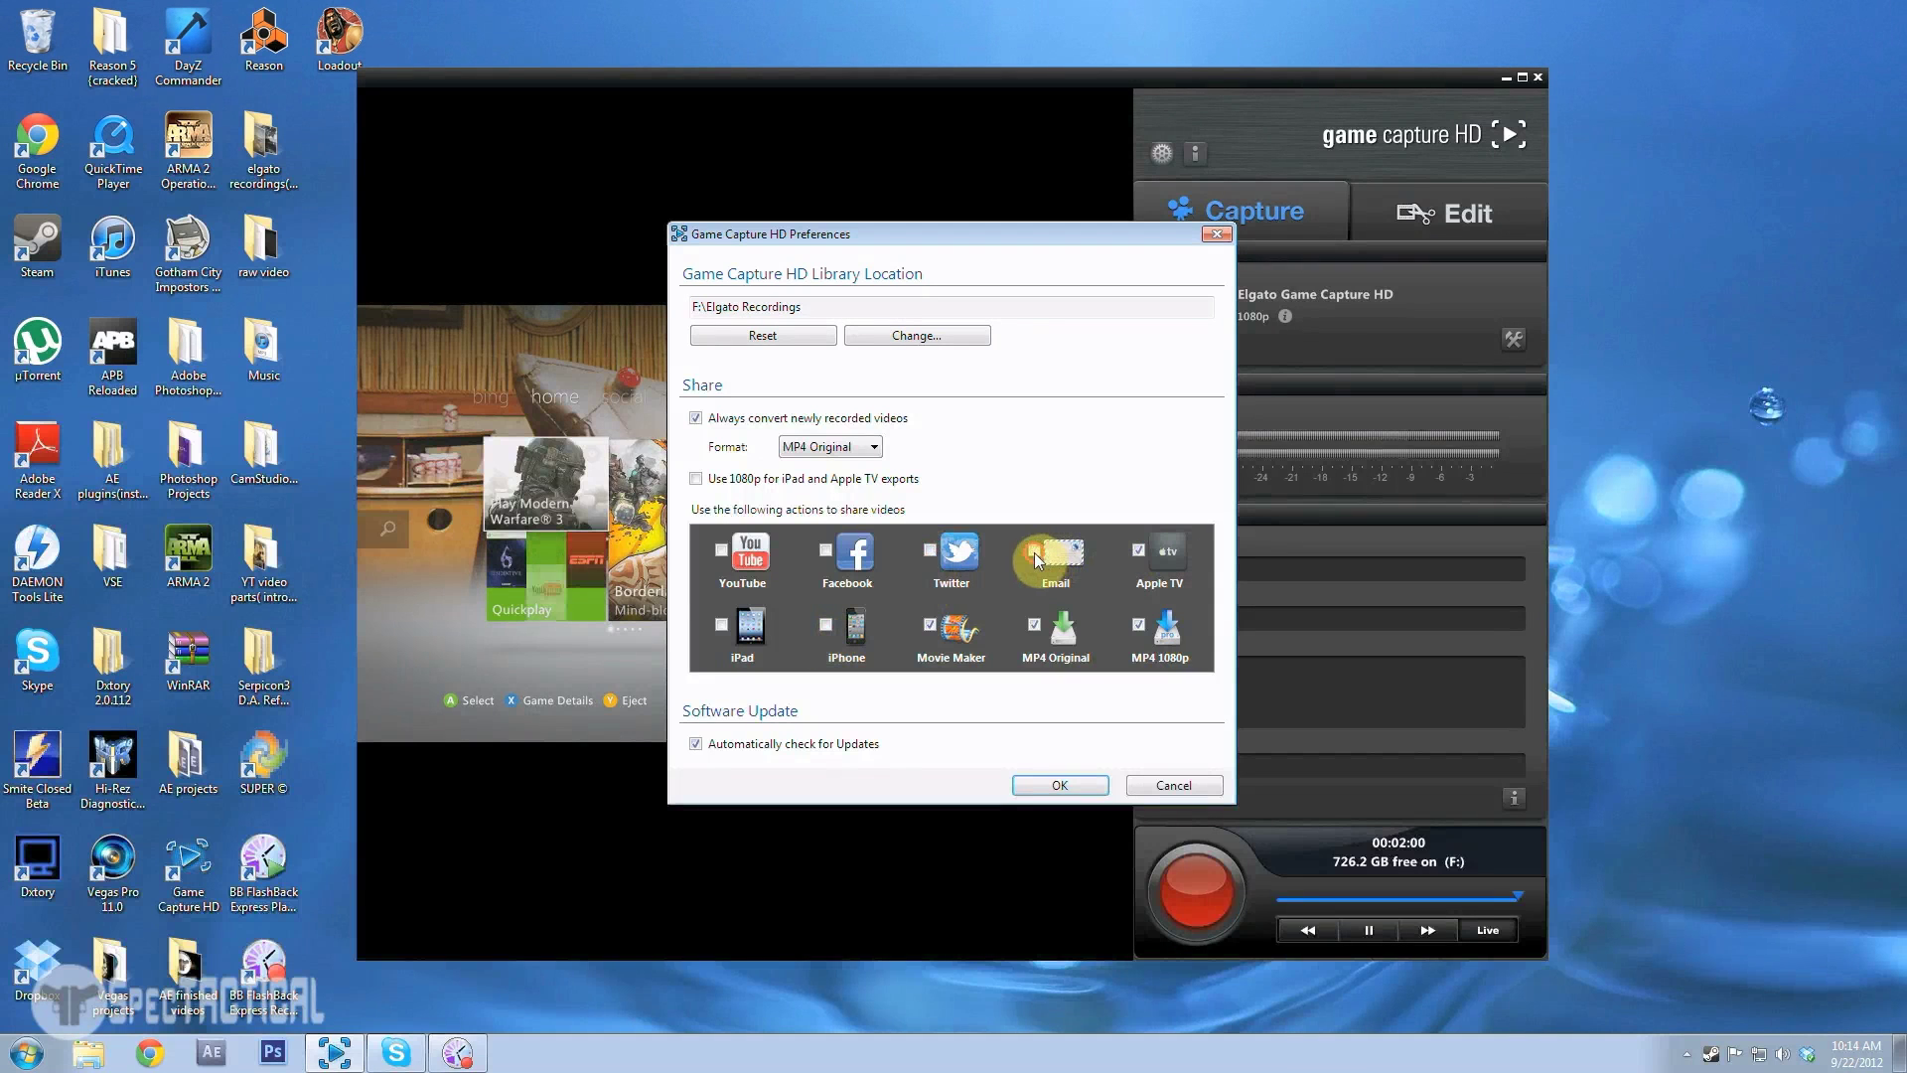
{"action": "left_click", "coordinate": [1138, 550]}
{"action": "left_click", "coordinate": [1140, 626]}
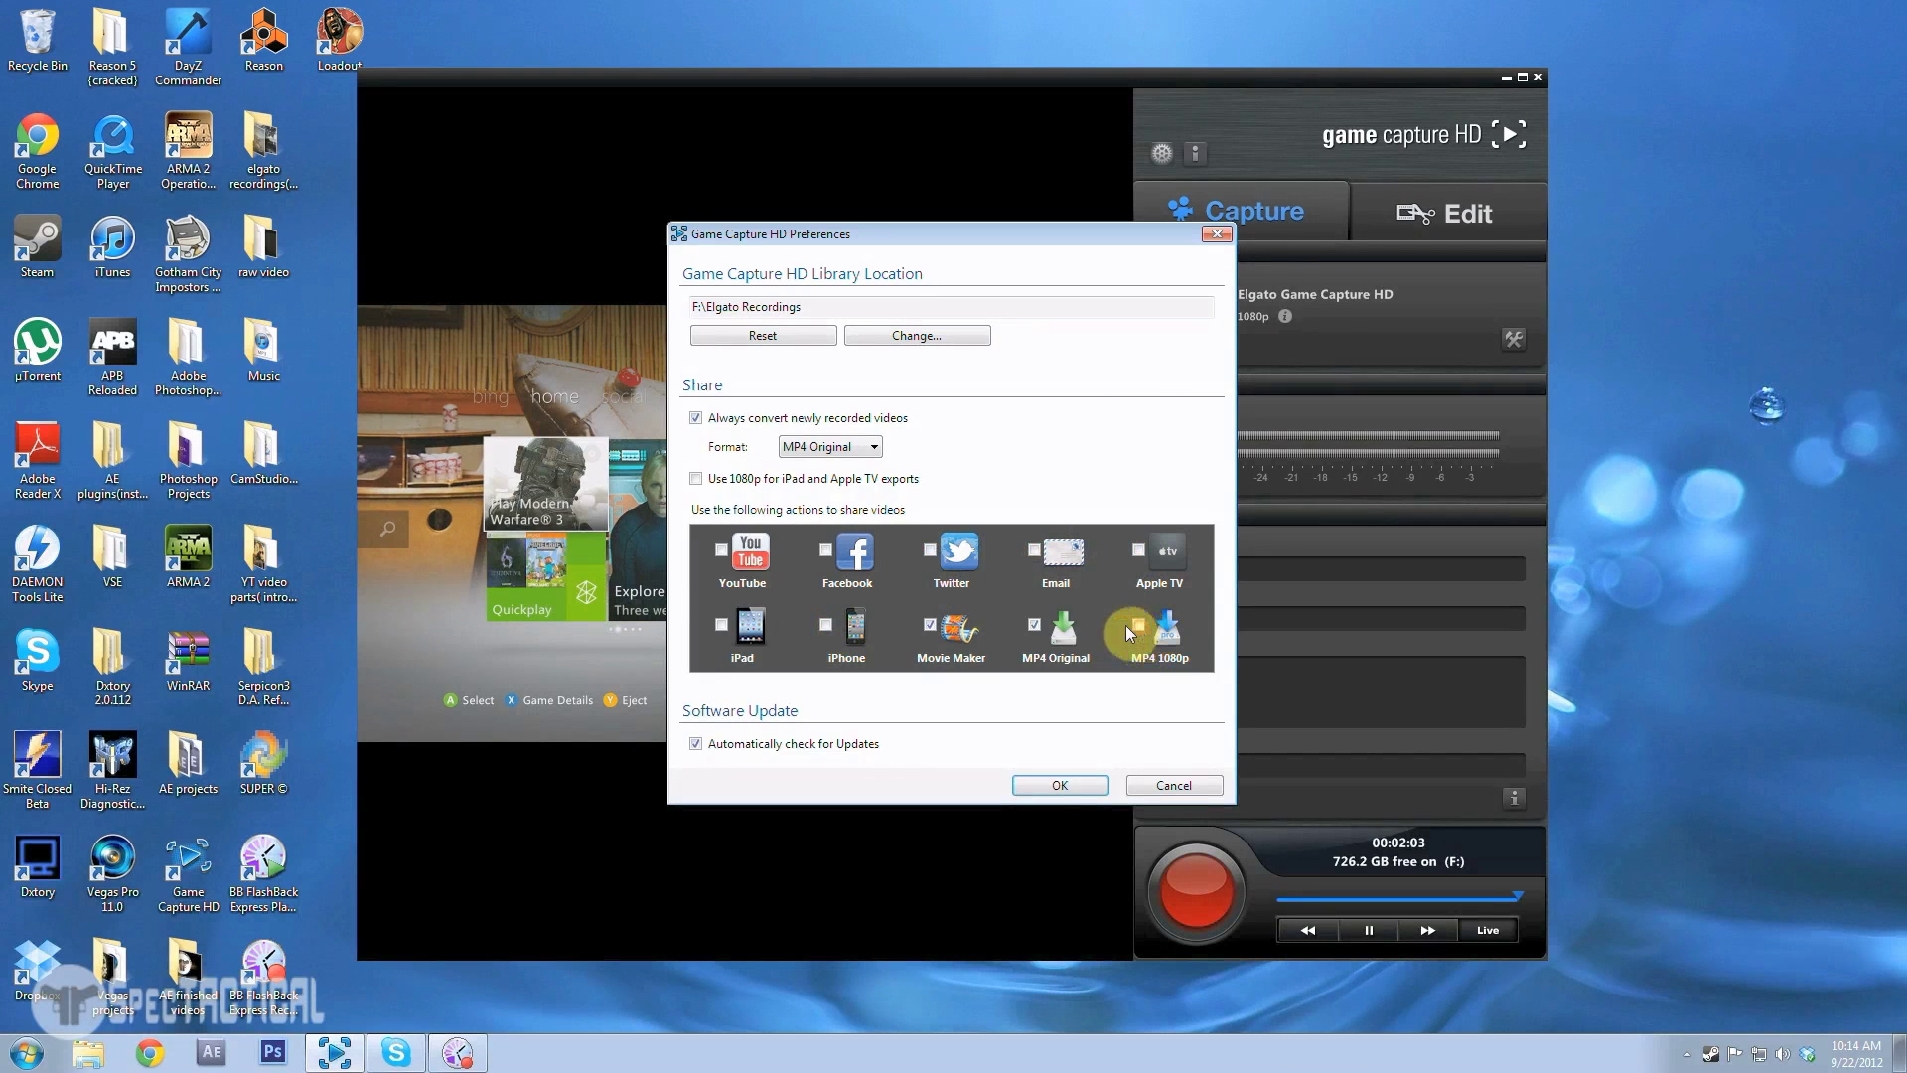
{"action": "left_click", "coordinate": [930, 624]}
{"action": "left_click", "coordinate": [1021, 623]}
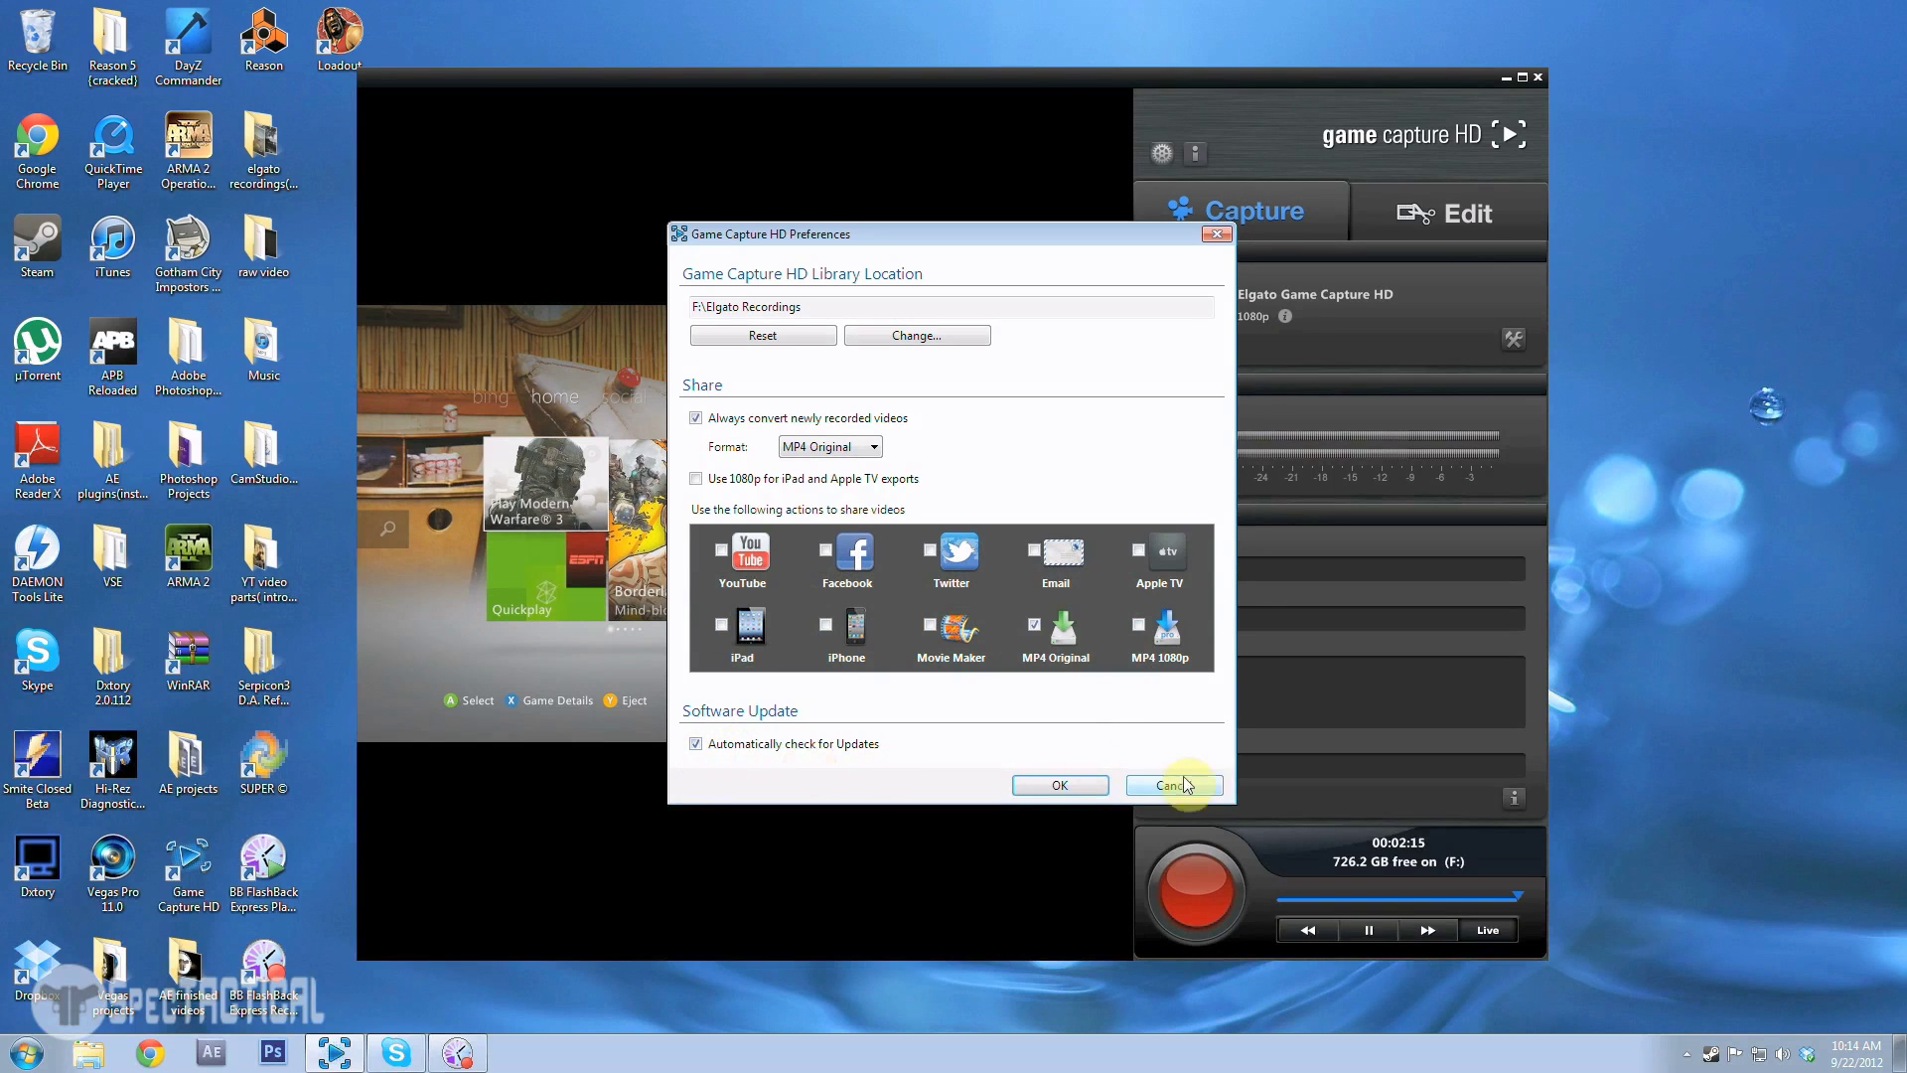
{"action": "left_click", "coordinate": [1087, 788]}
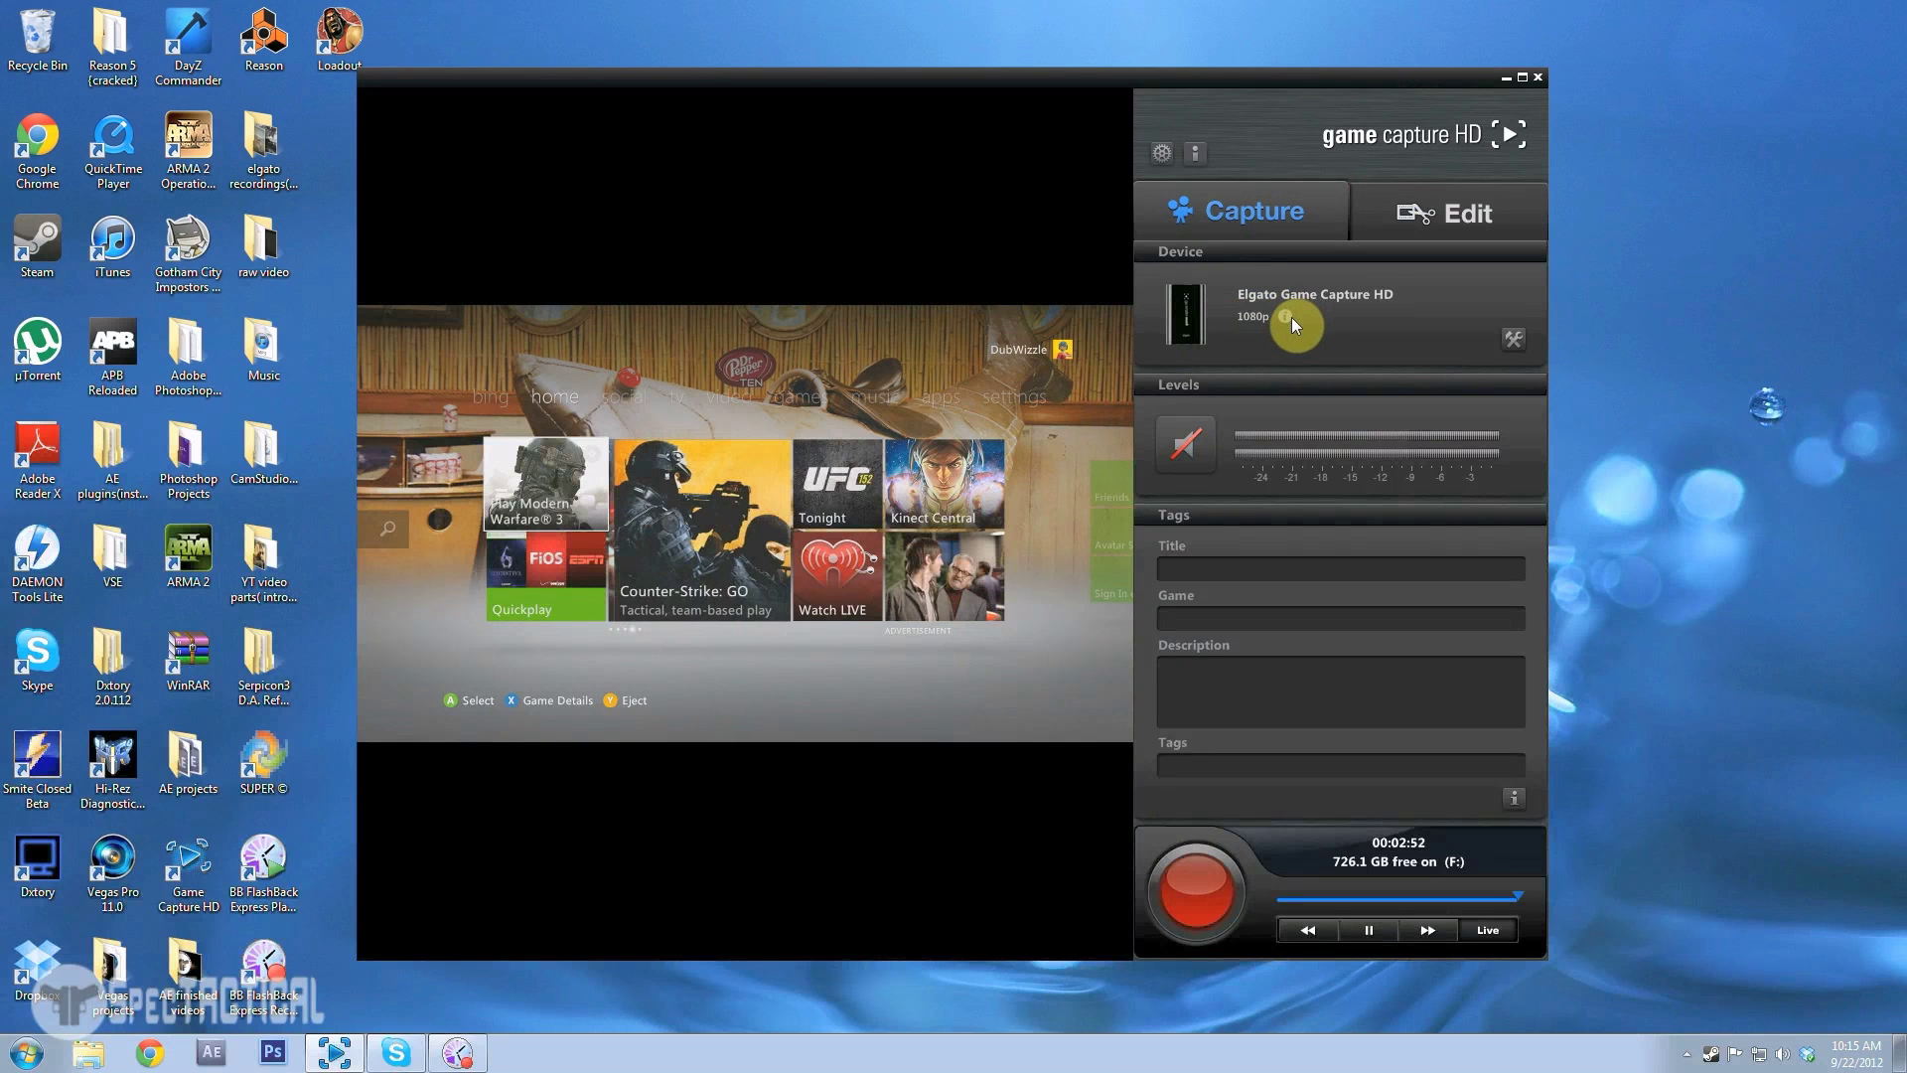
- Open the capture device settings and choose Xbox 360 as the input device with HDMI as the input
{"action": "left_click", "coordinate": [1512, 340]}
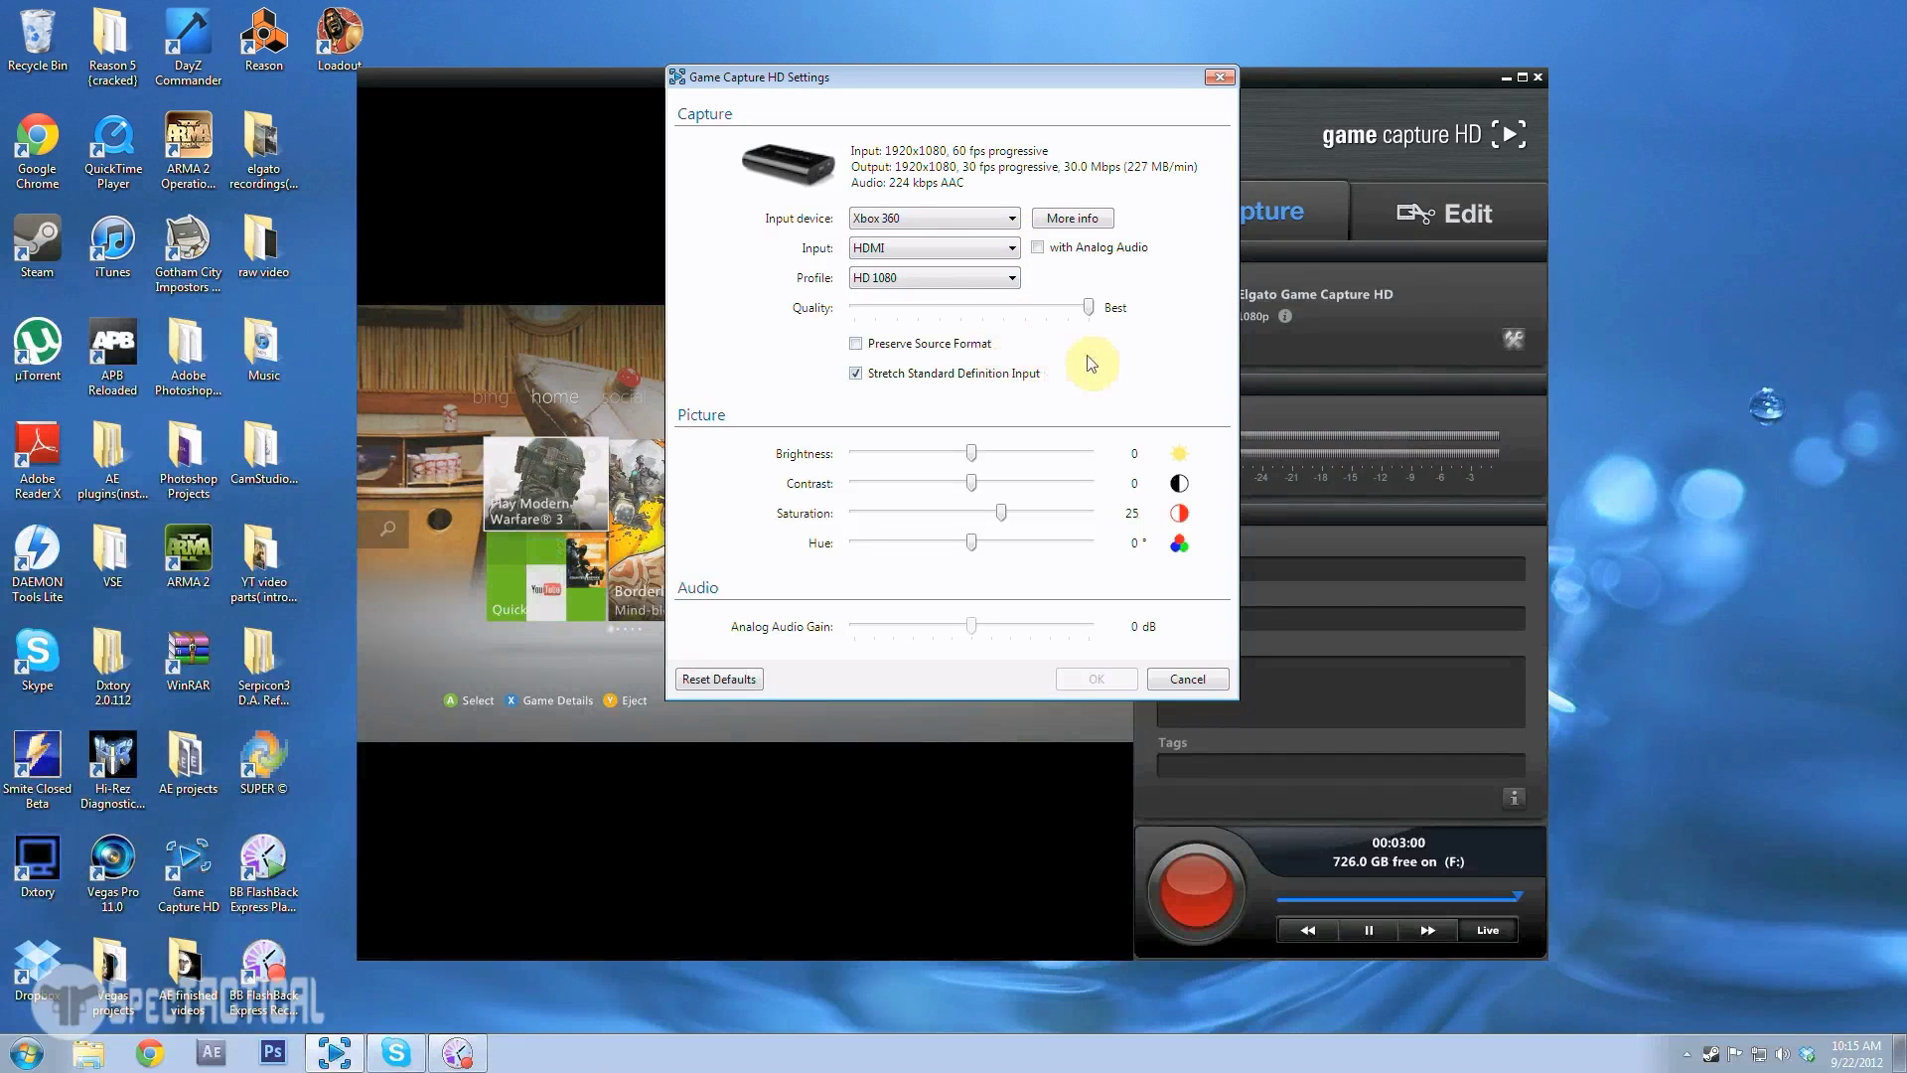
{"action": "left_click", "coordinate": [1012, 219]}
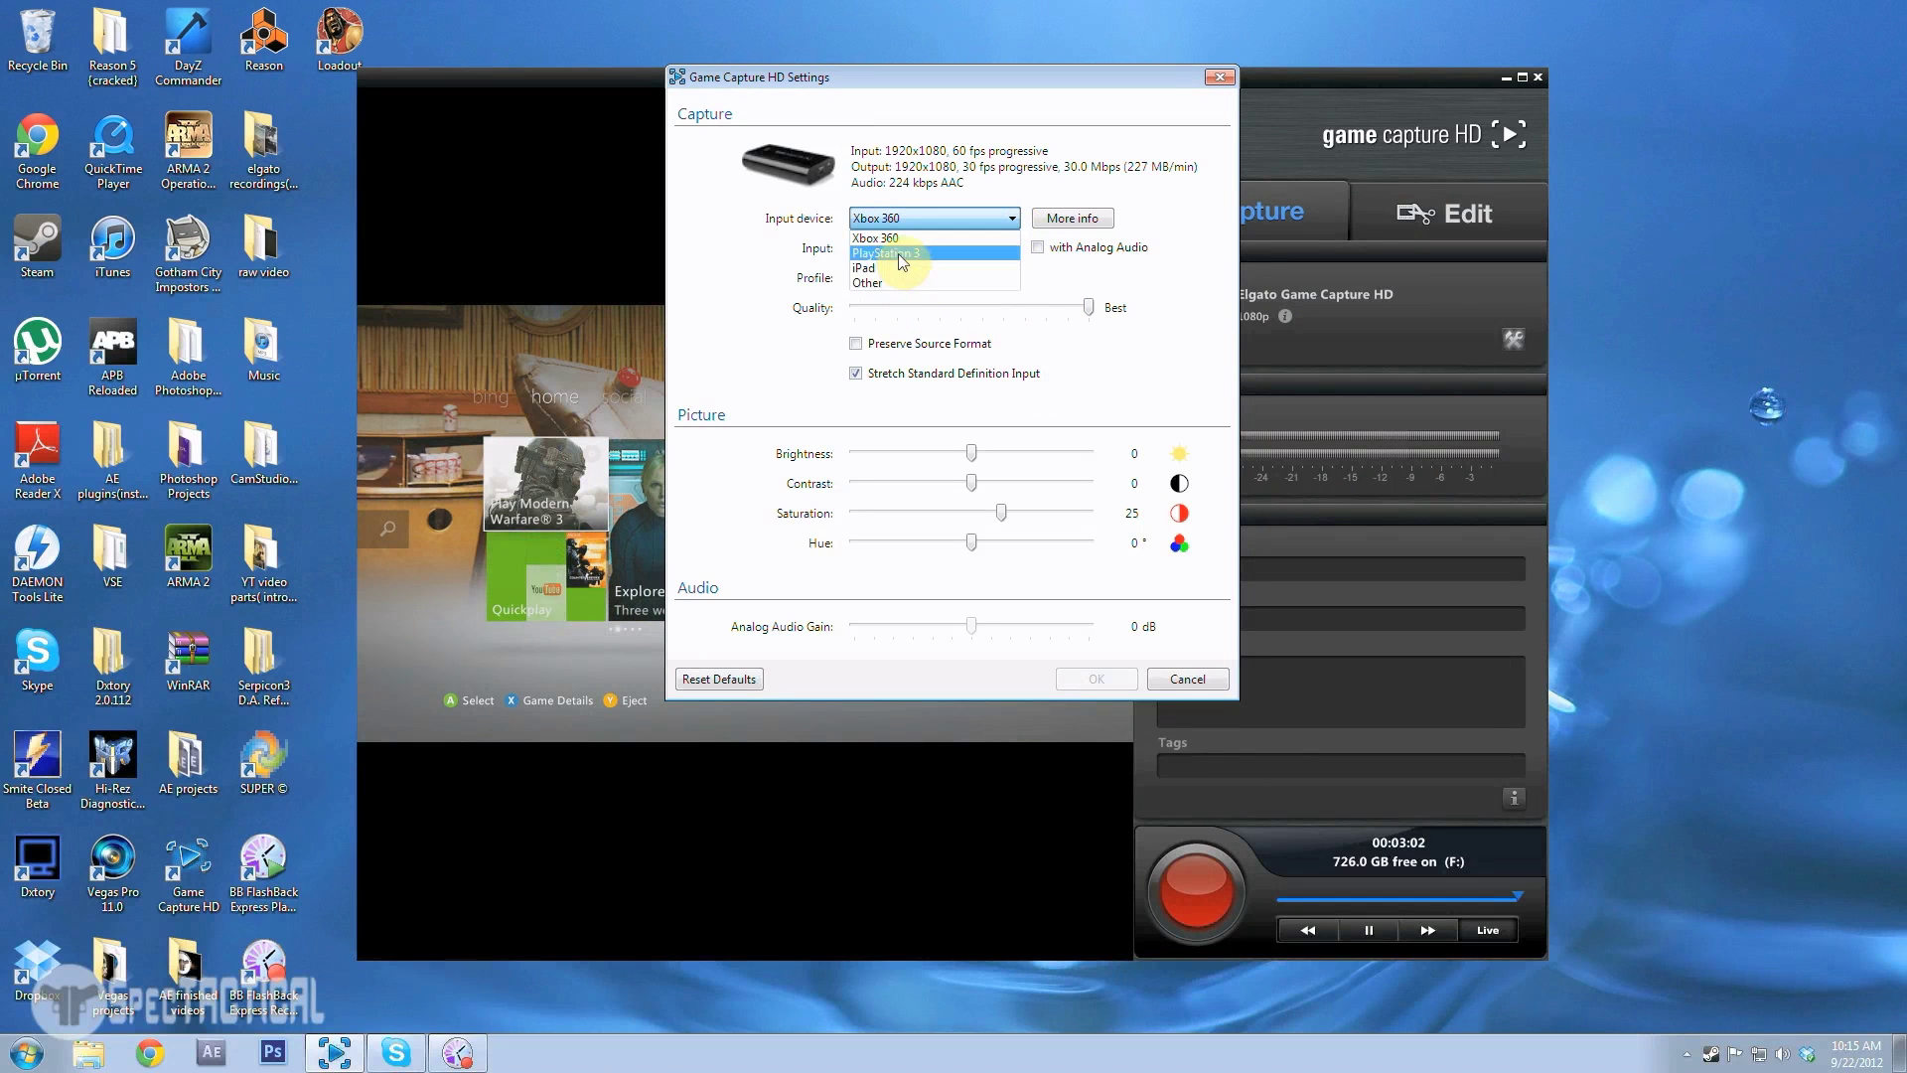
{"action": "left_click", "coordinate": [957, 236]}
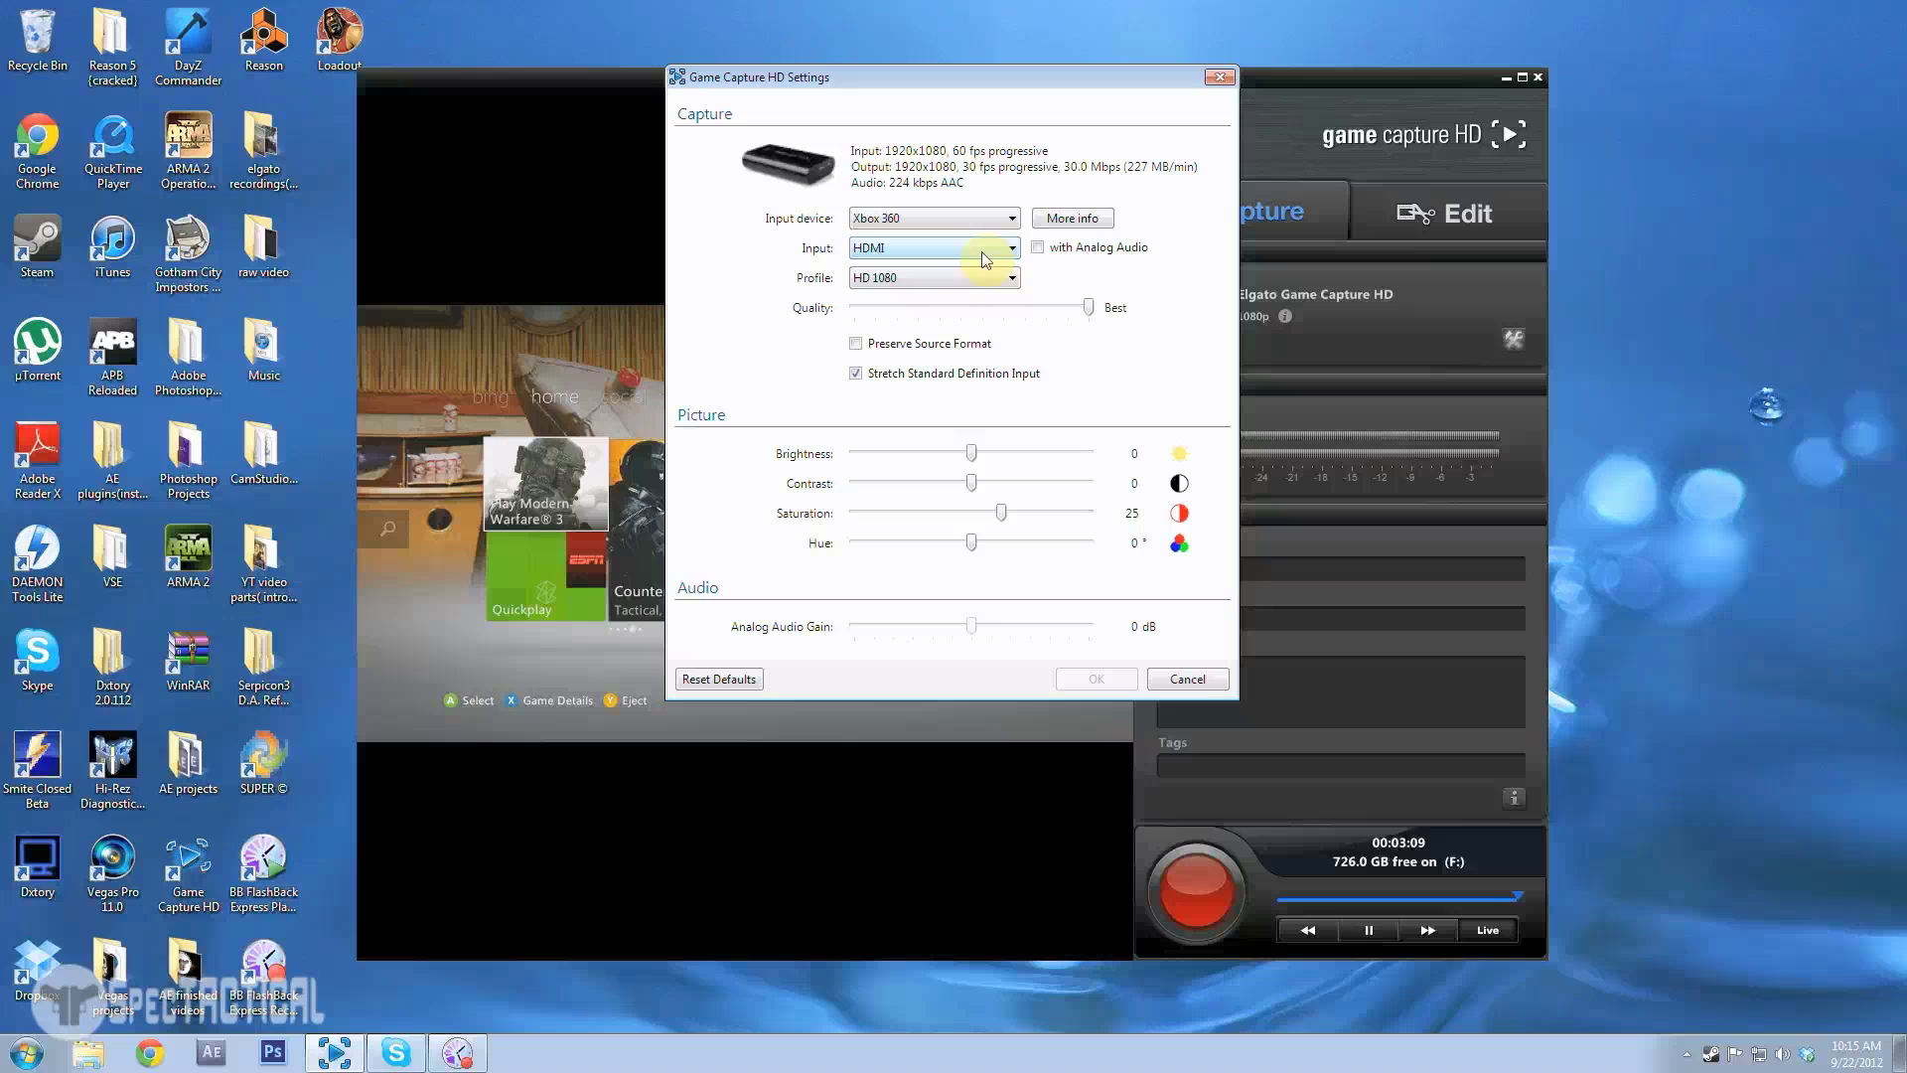
{"action": "left_click", "coordinate": [1013, 248]}
{"action": "left_click", "coordinate": [1013, 248]}
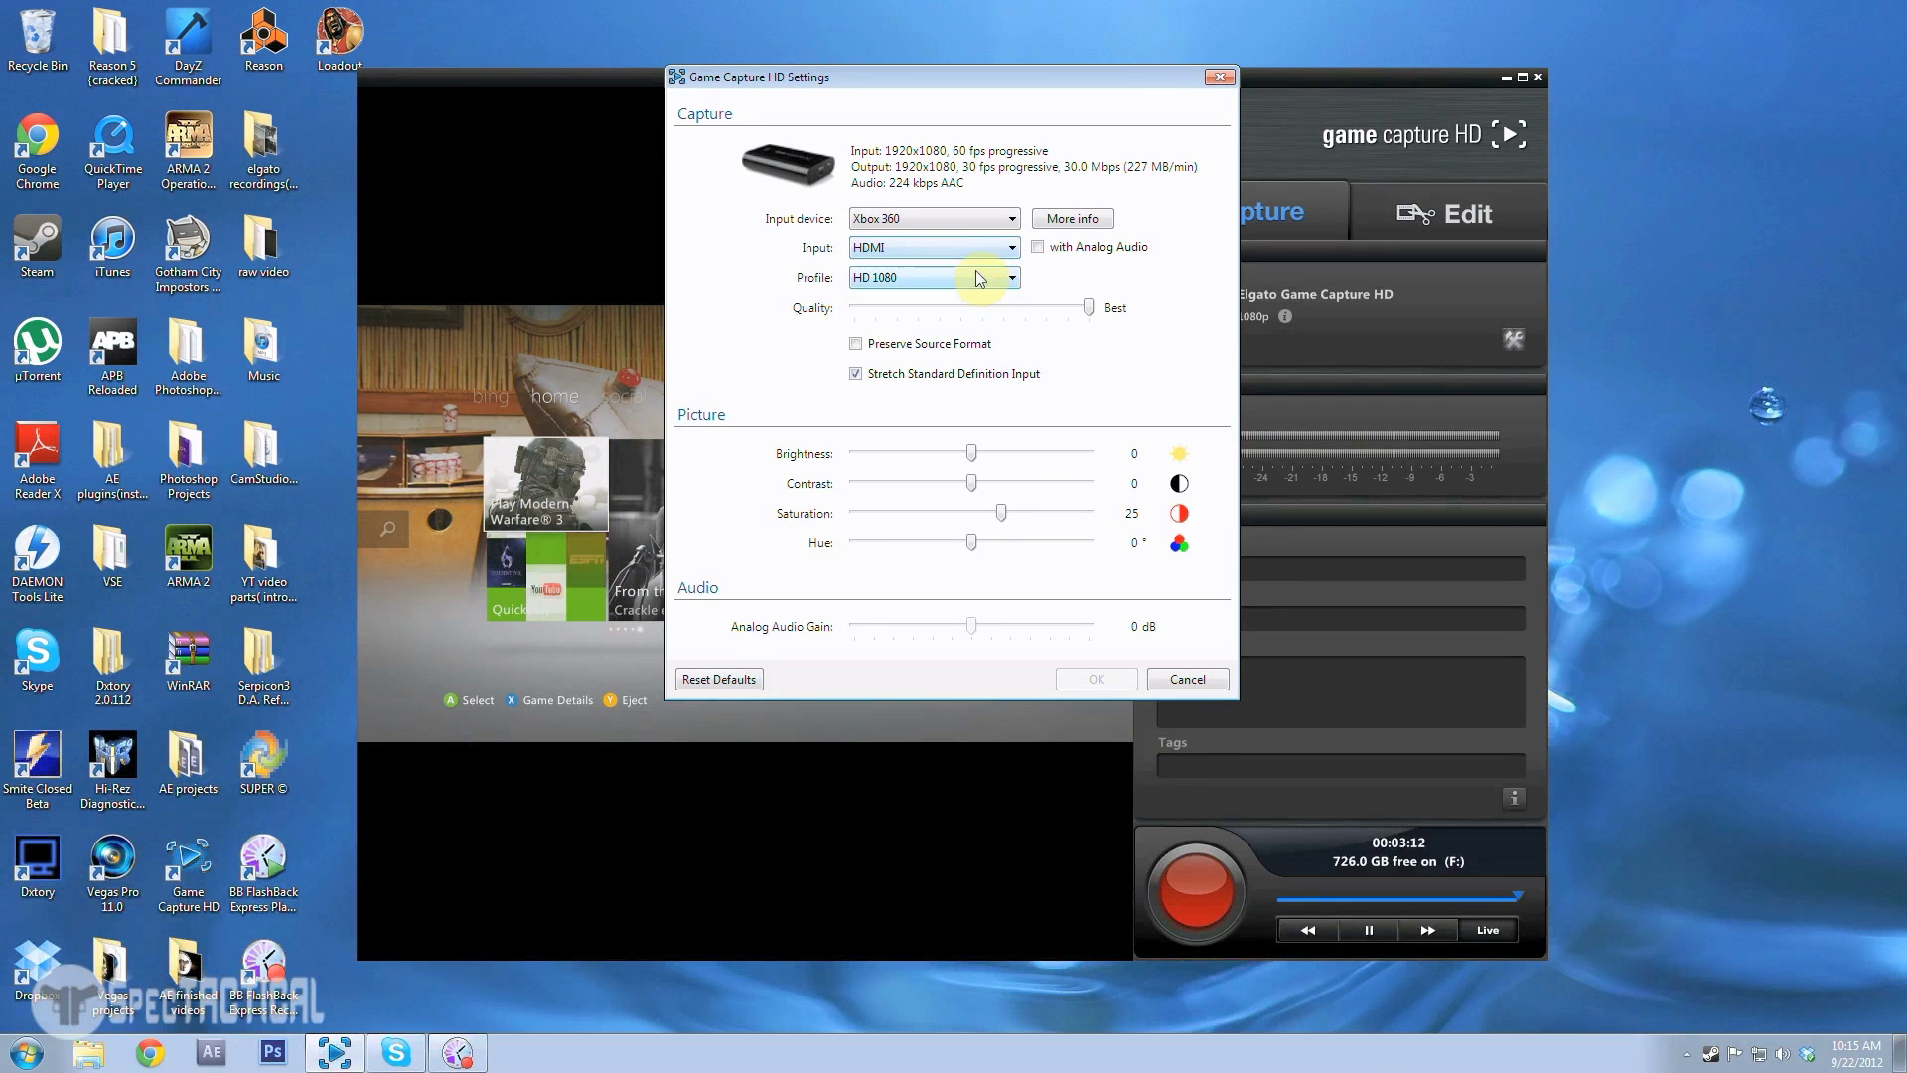
{"action": "left_click", "coordinate": [1017, 244]}
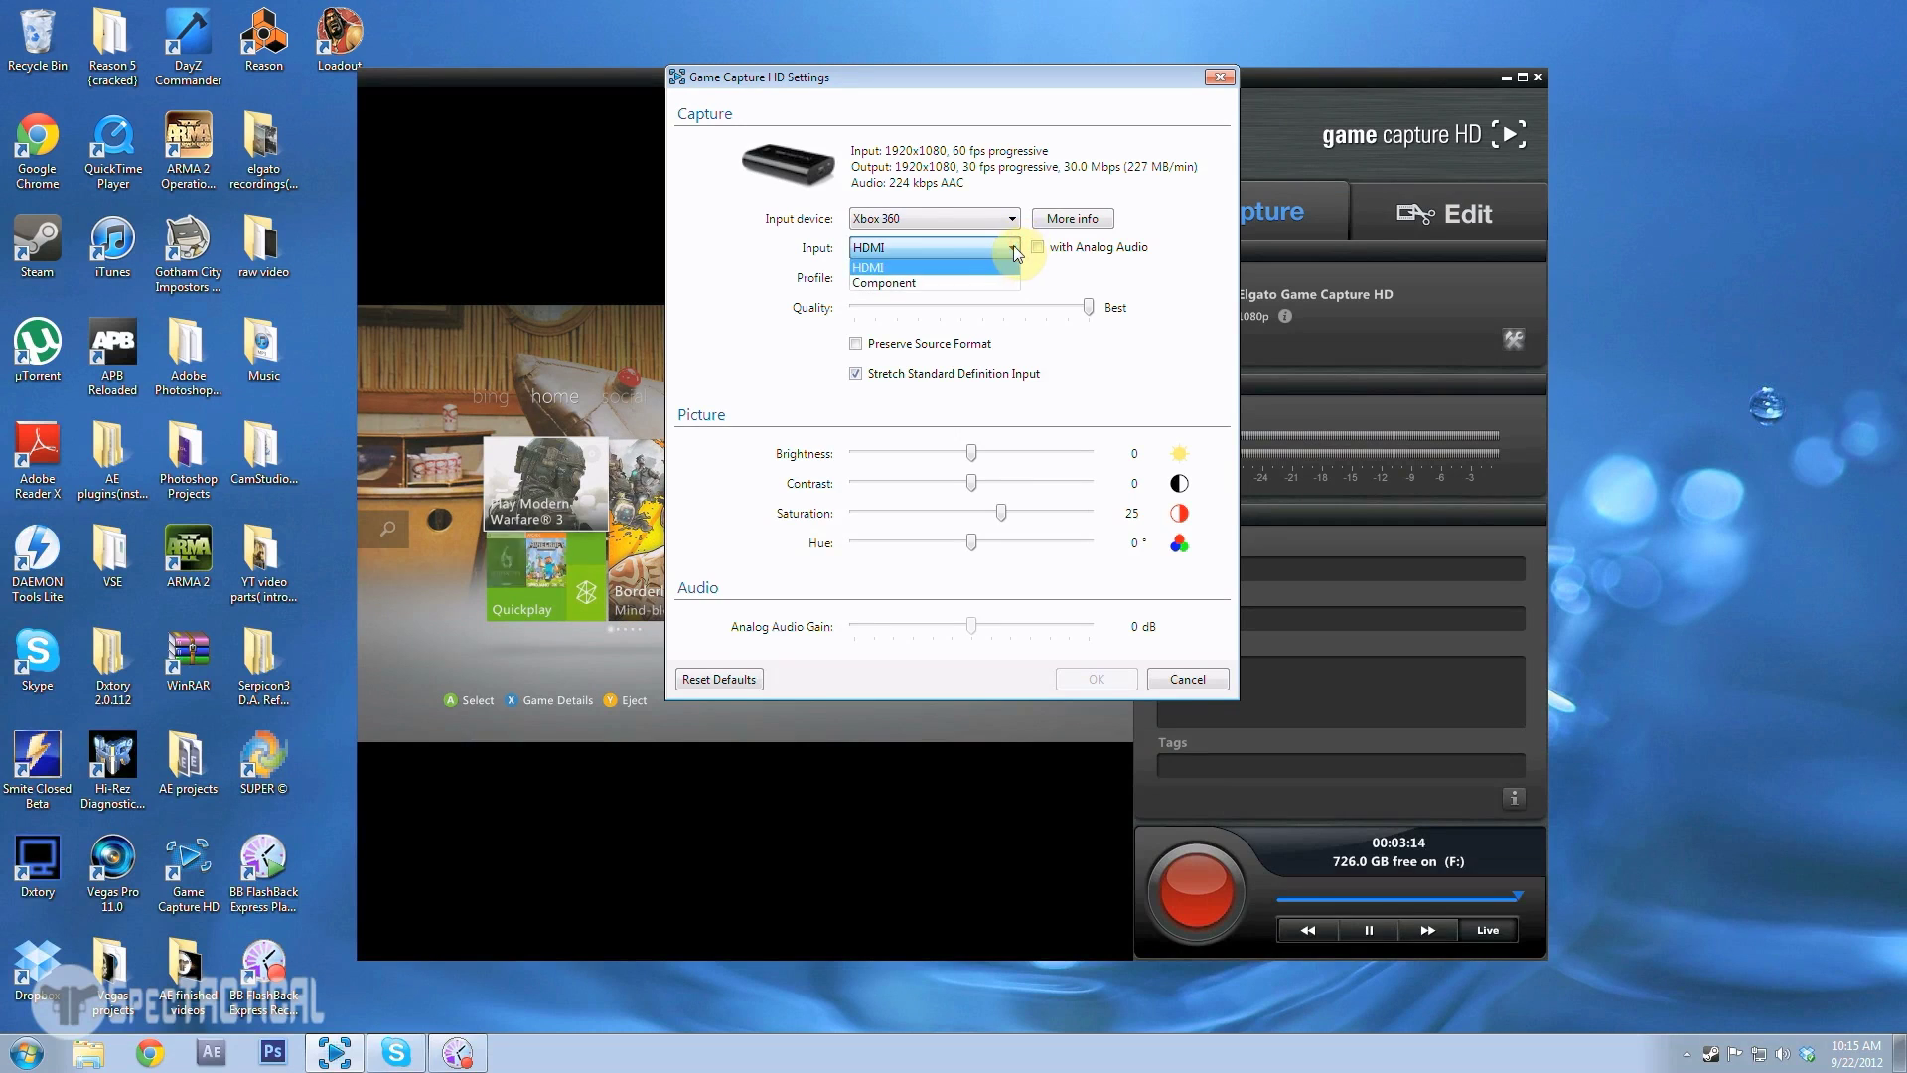
{"action": "left_click", "coordinate": [942, 268]}
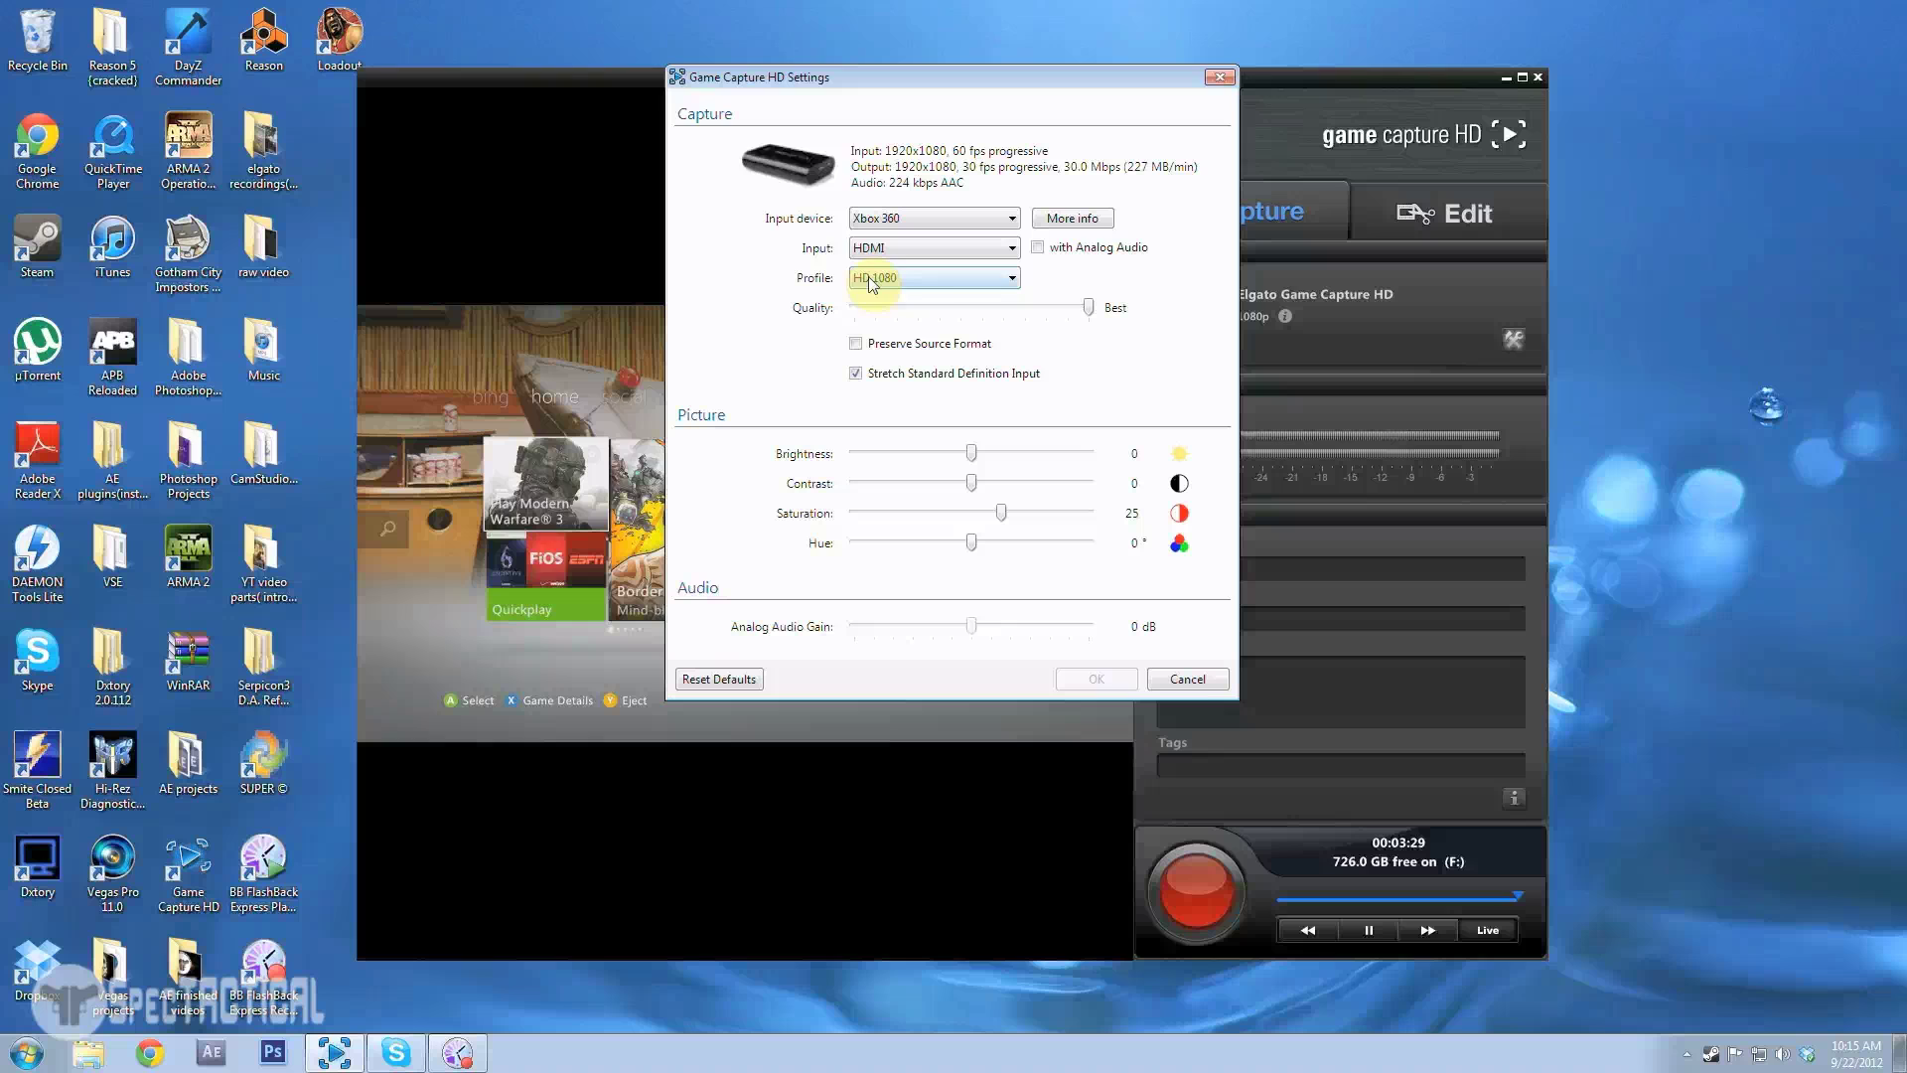
- Choose the HD 1080 capture profile and move the settings dialog aside to uncover the video preview
{"action": "left_click", "coordinate": [1003, 280]}
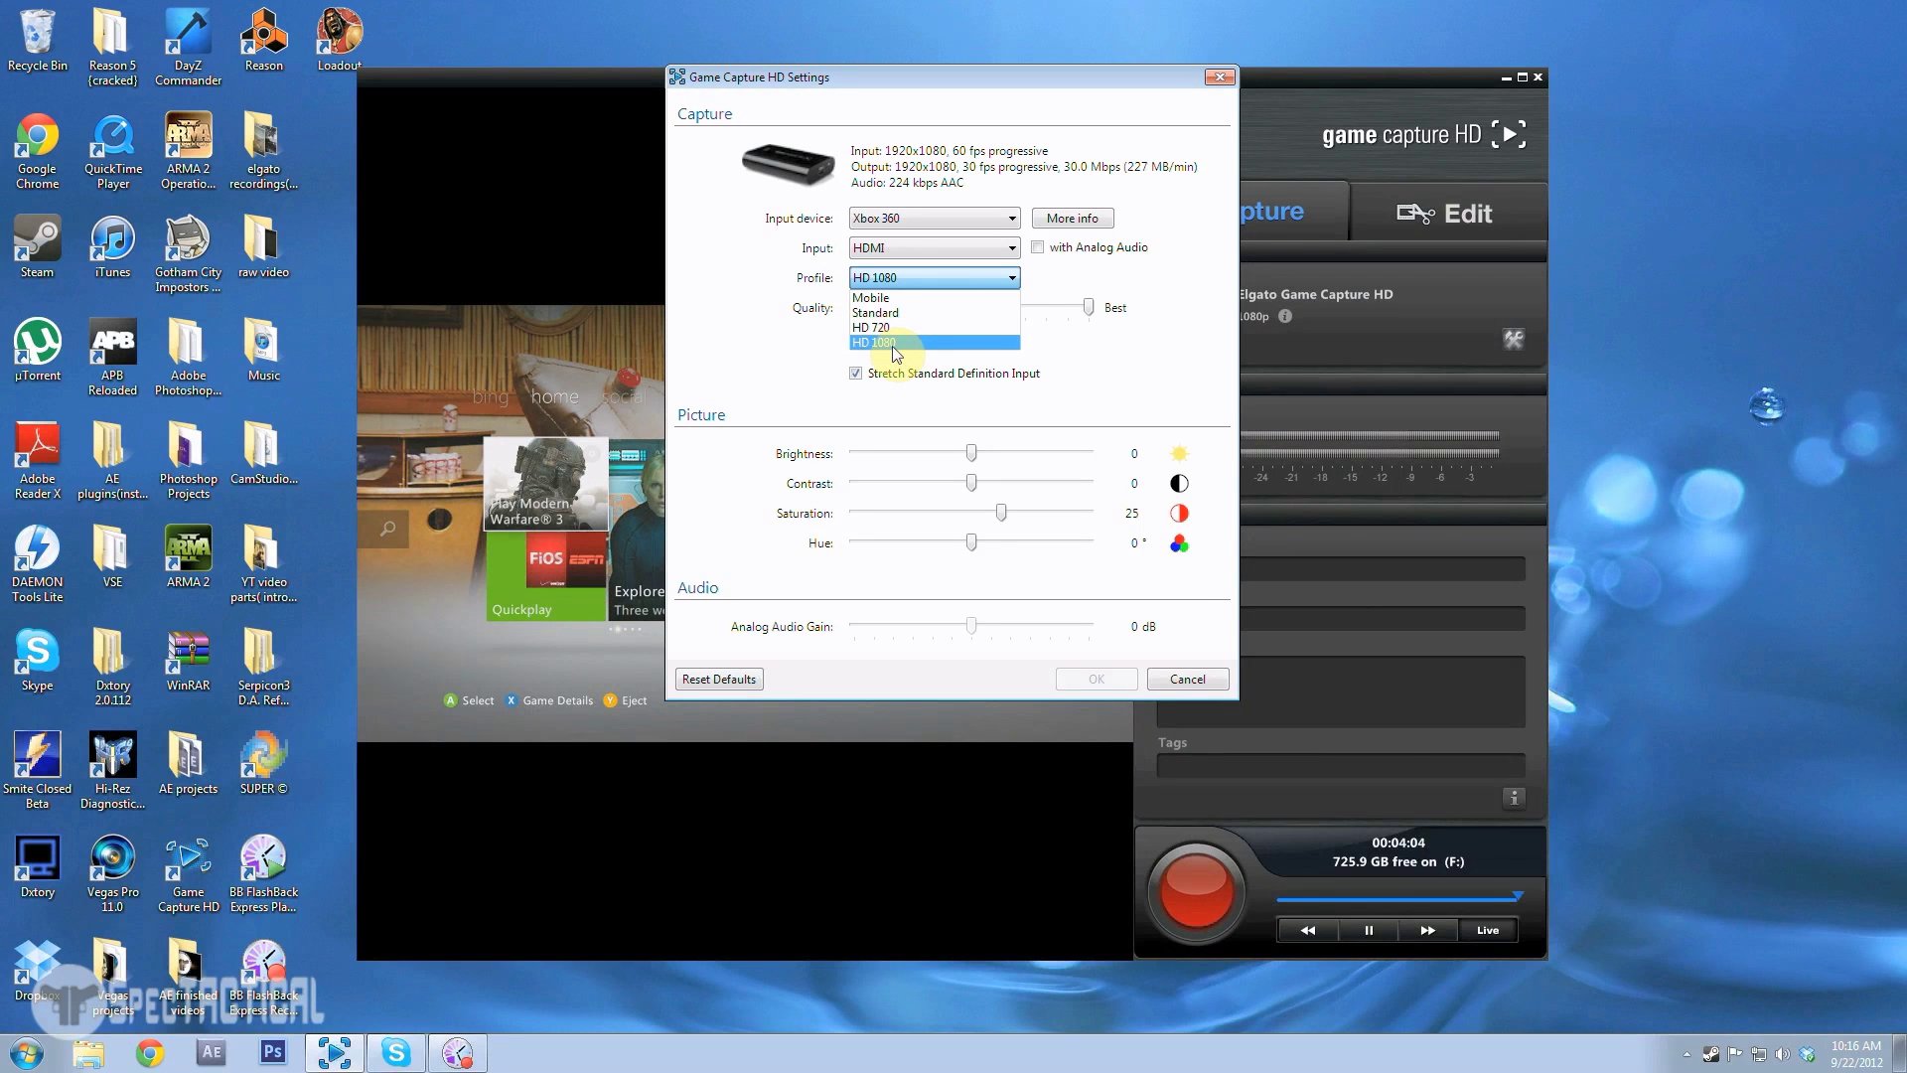
{"action": "left_click", "coordinate": [892, 346]}
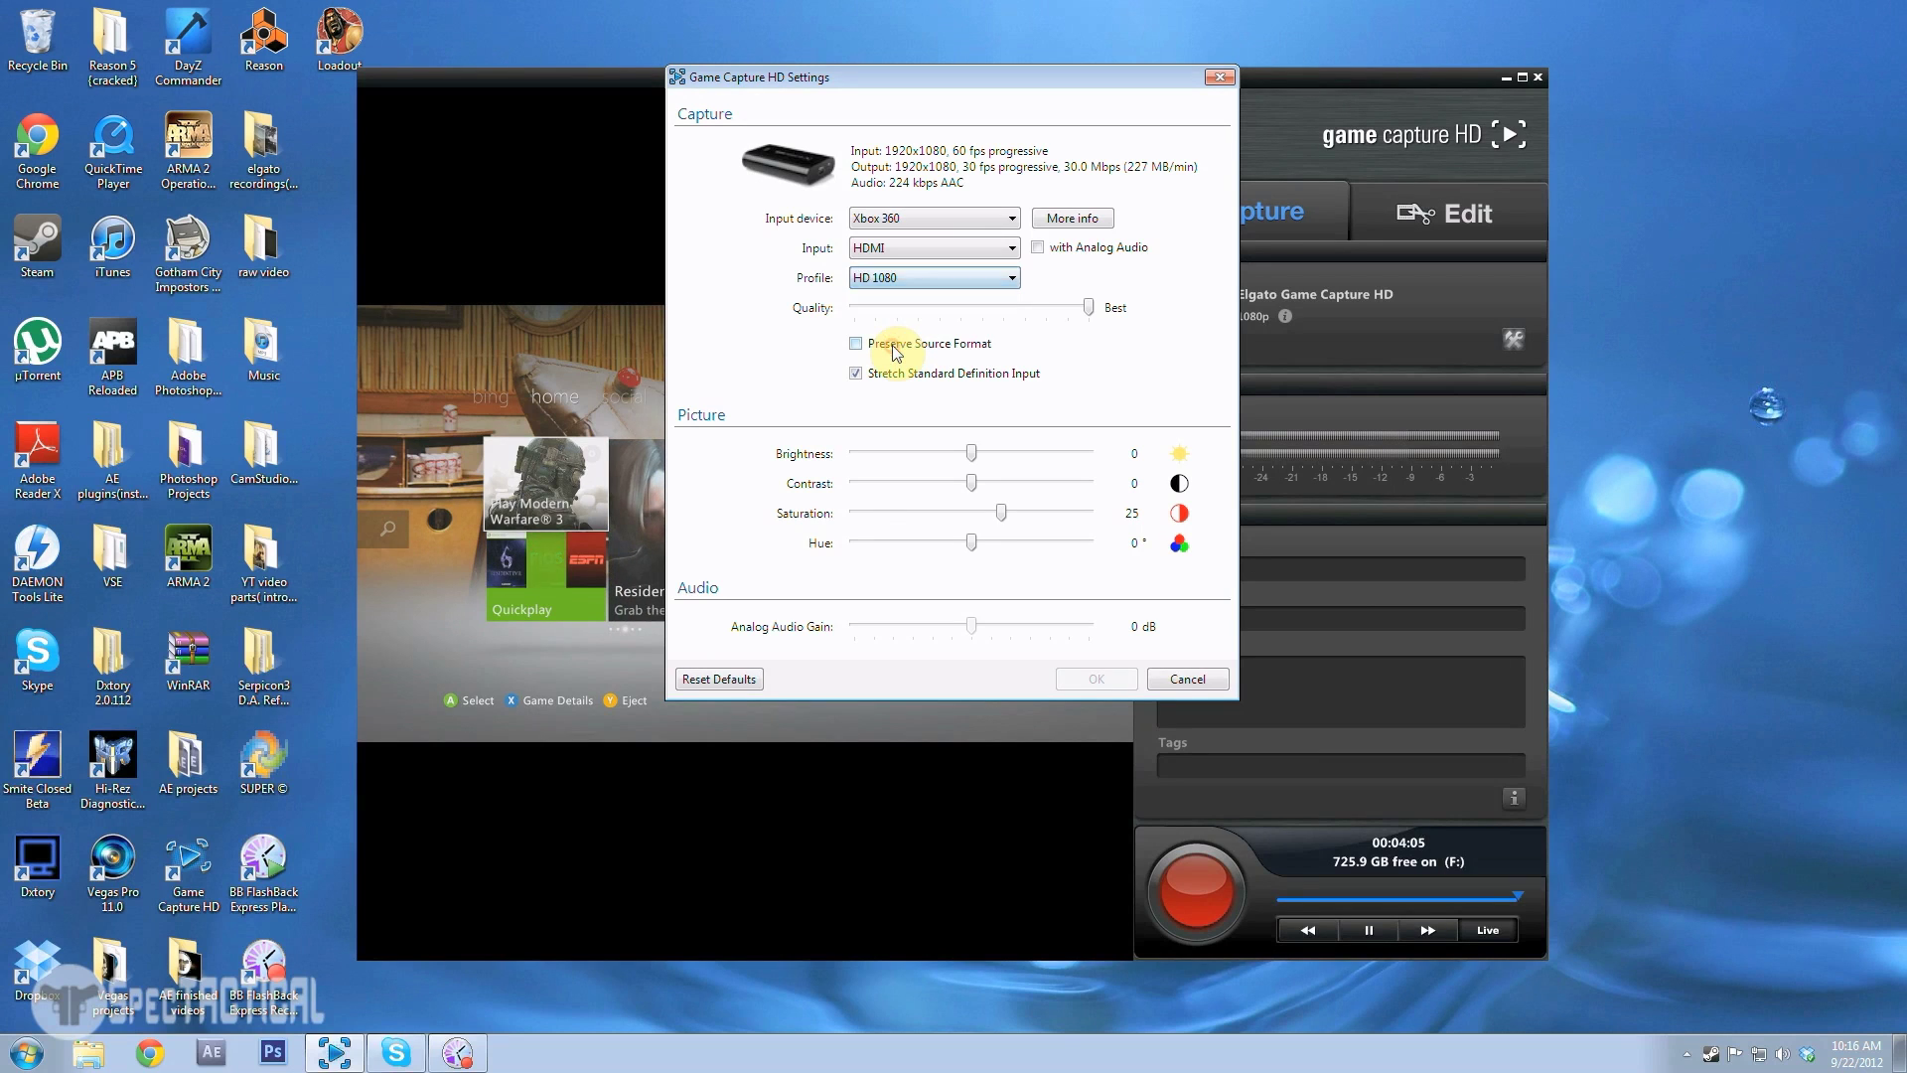
{"action": "left_click", "coordinate": [918, 282]}
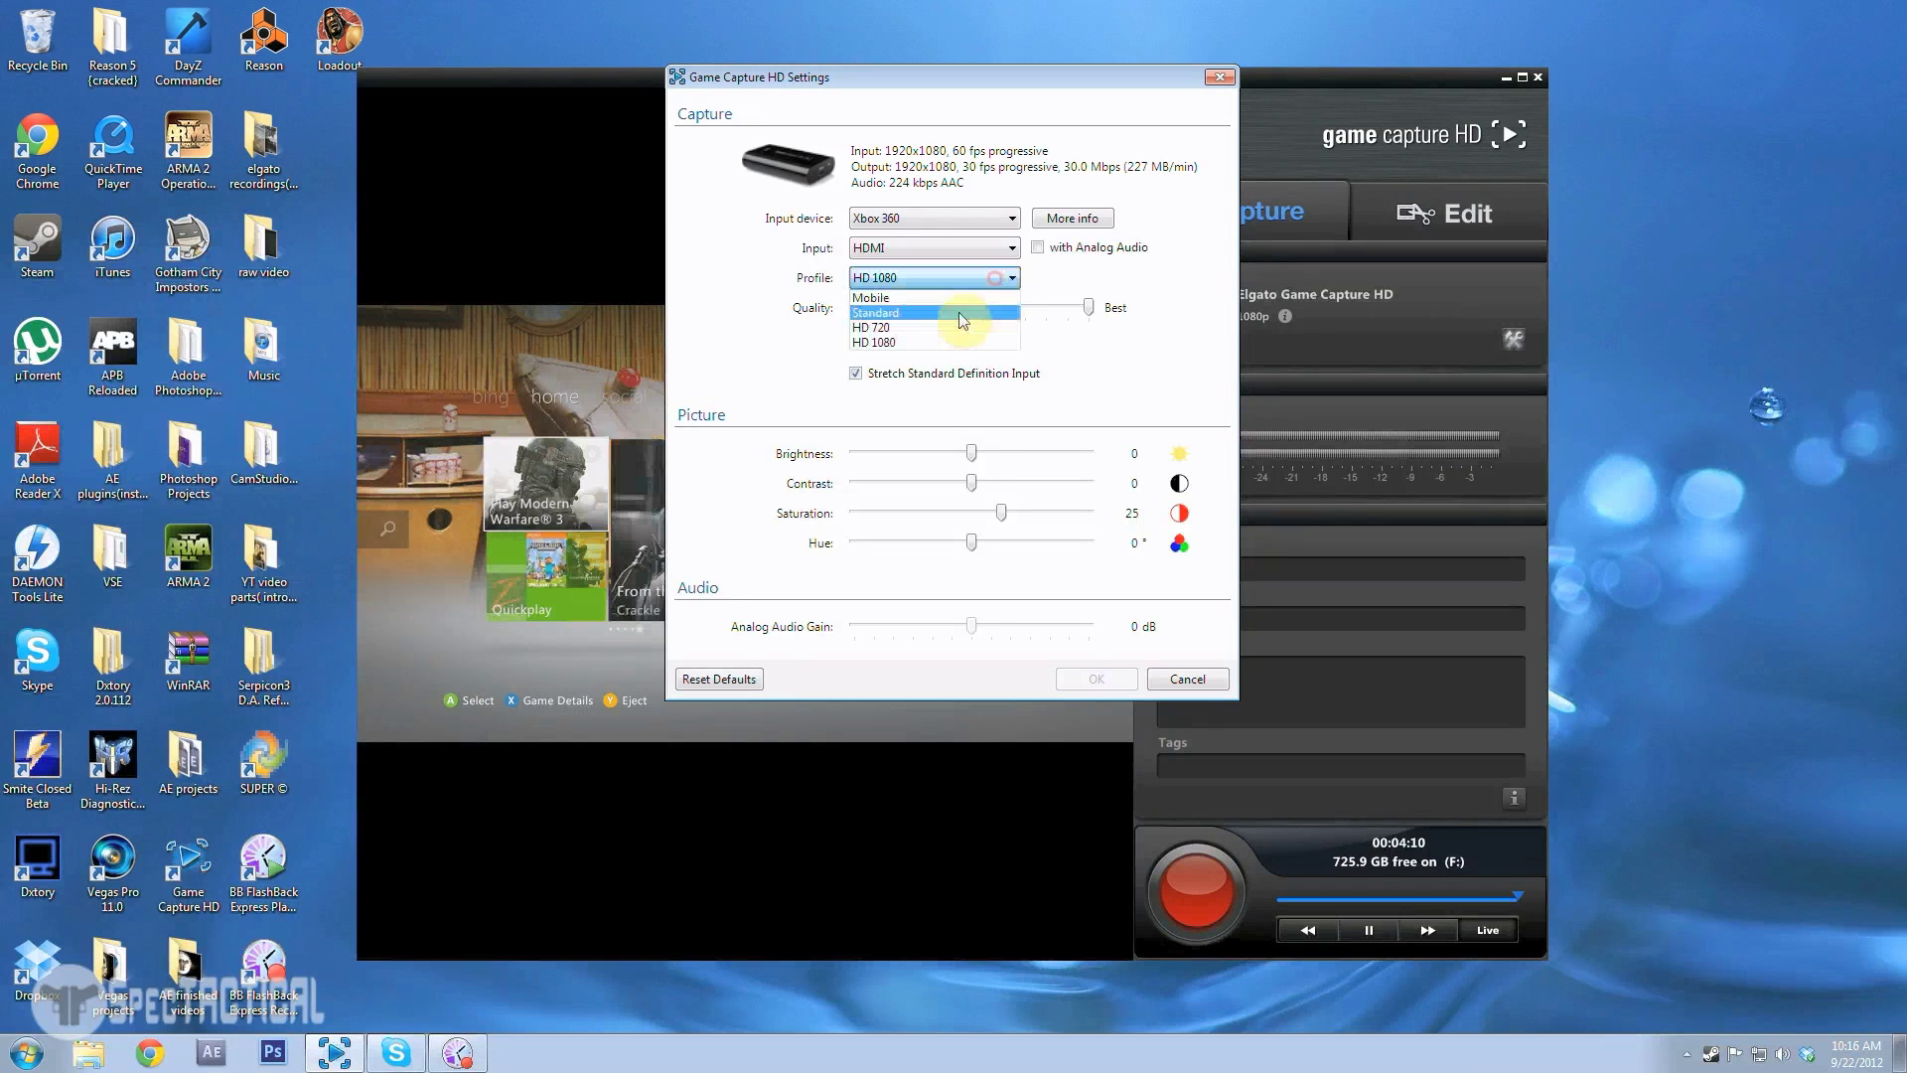
{"action": "left_click", "coordinate": [910, 344]}
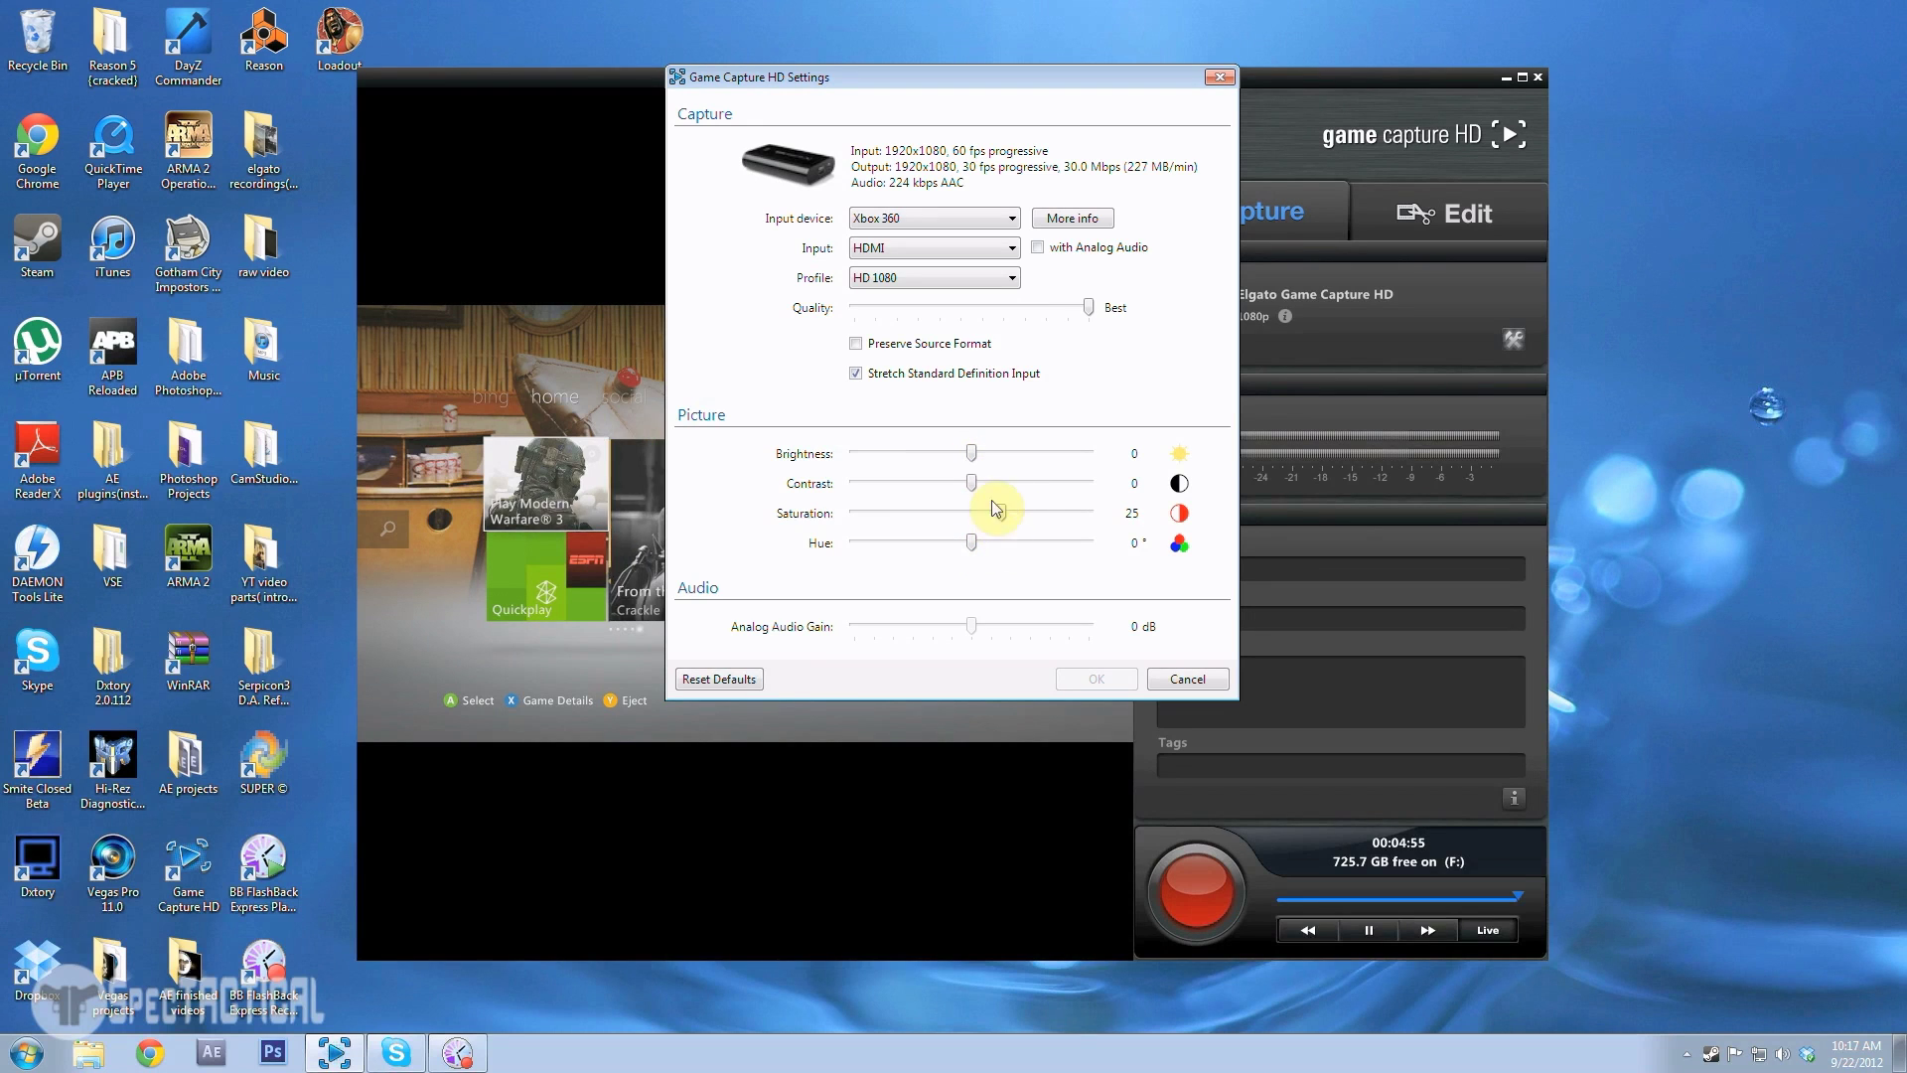
{"action": "left_click_drag", "start_coordinate": [1071, 76], "coordinate": [1452, 107]}
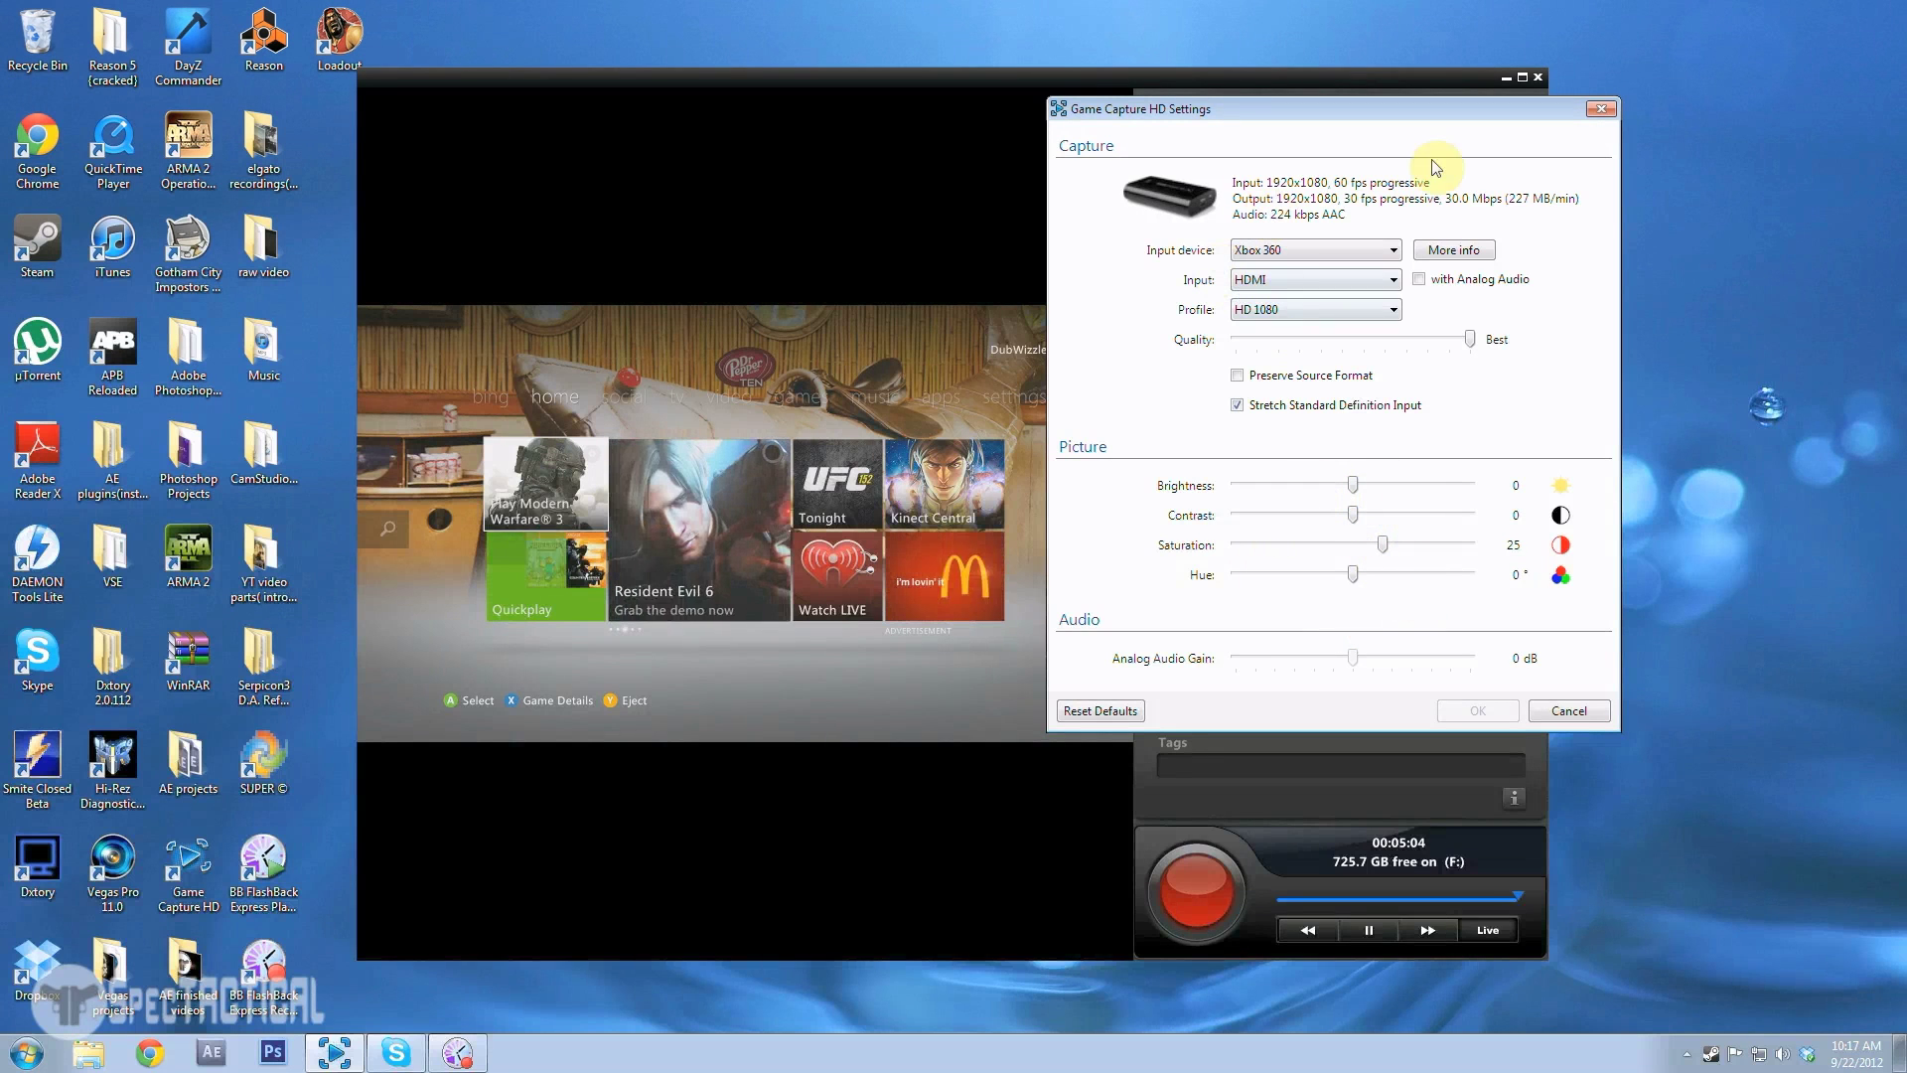
- Close the capture settings and switch to the Edit view
{"action": "left_click", "coordinate": [1600, 110]}
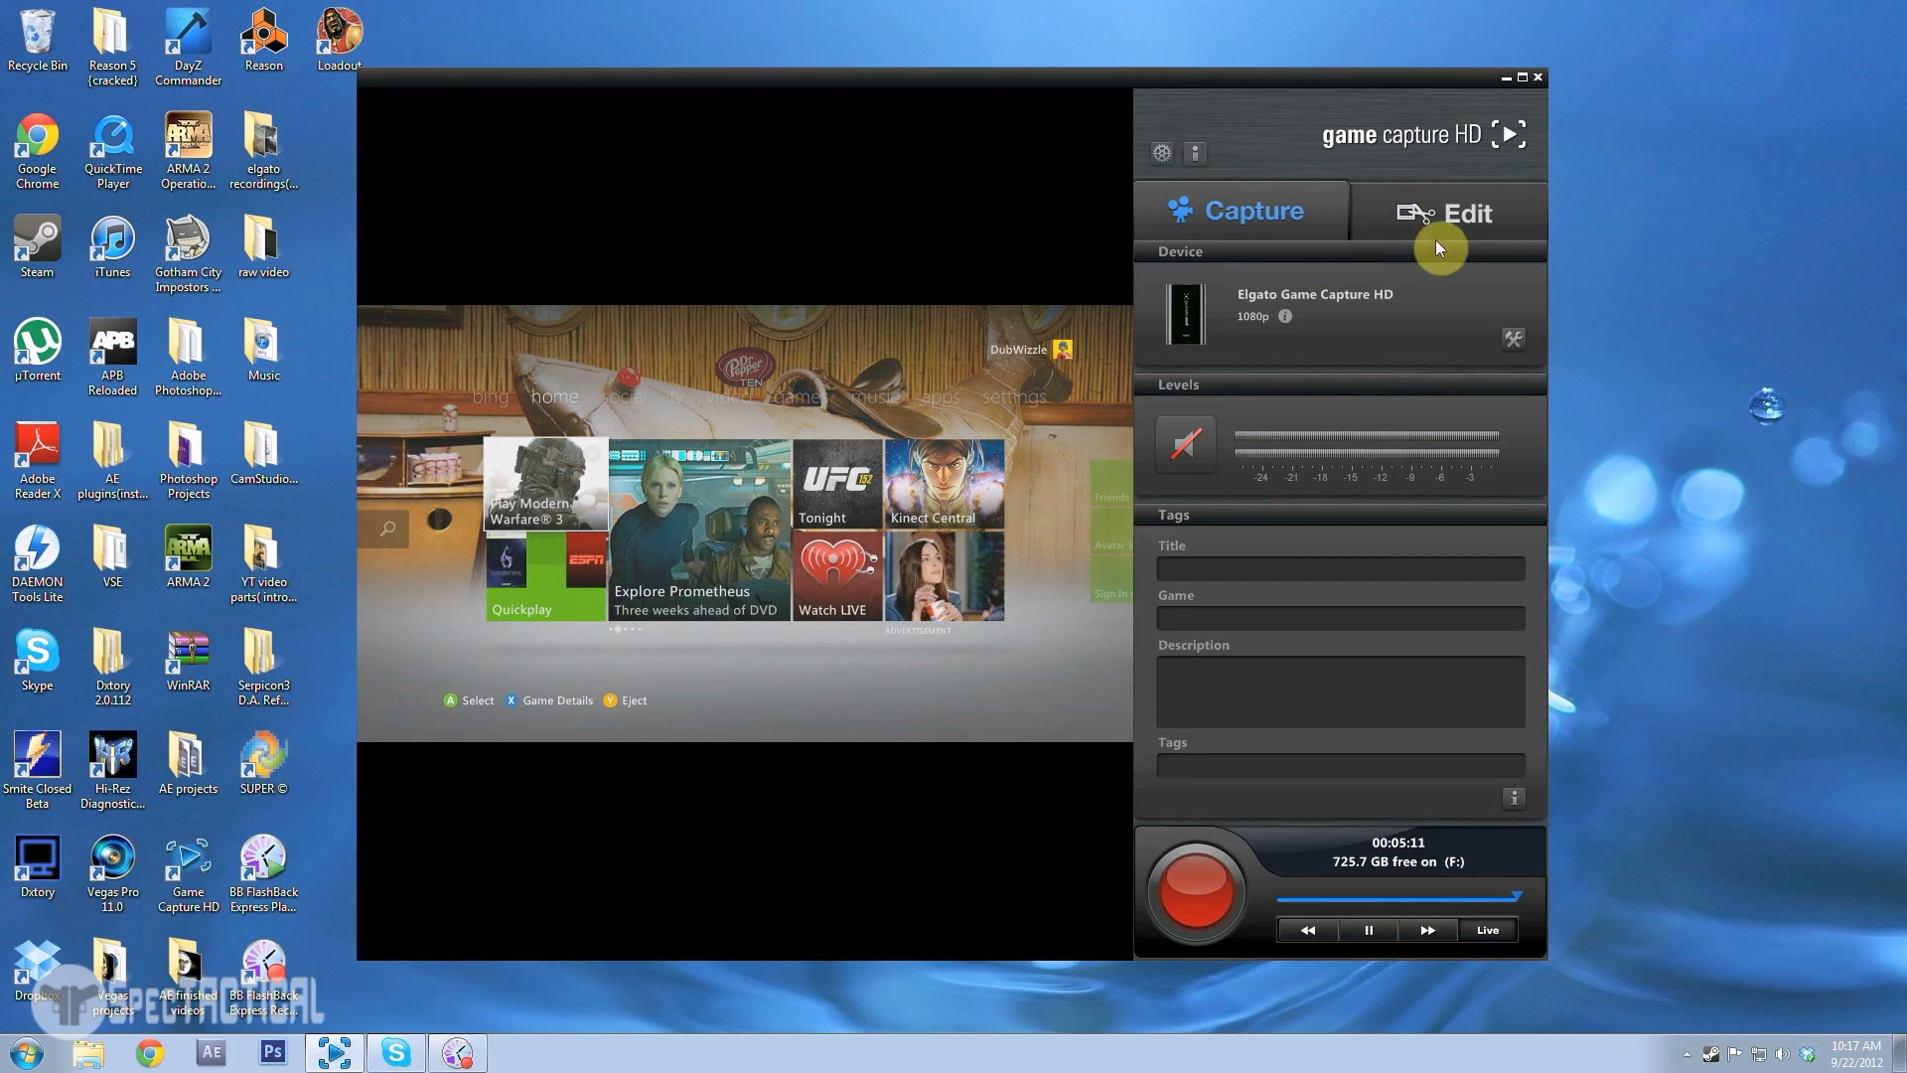
{"action": "left_click", "coordinate": [1470, 218]}
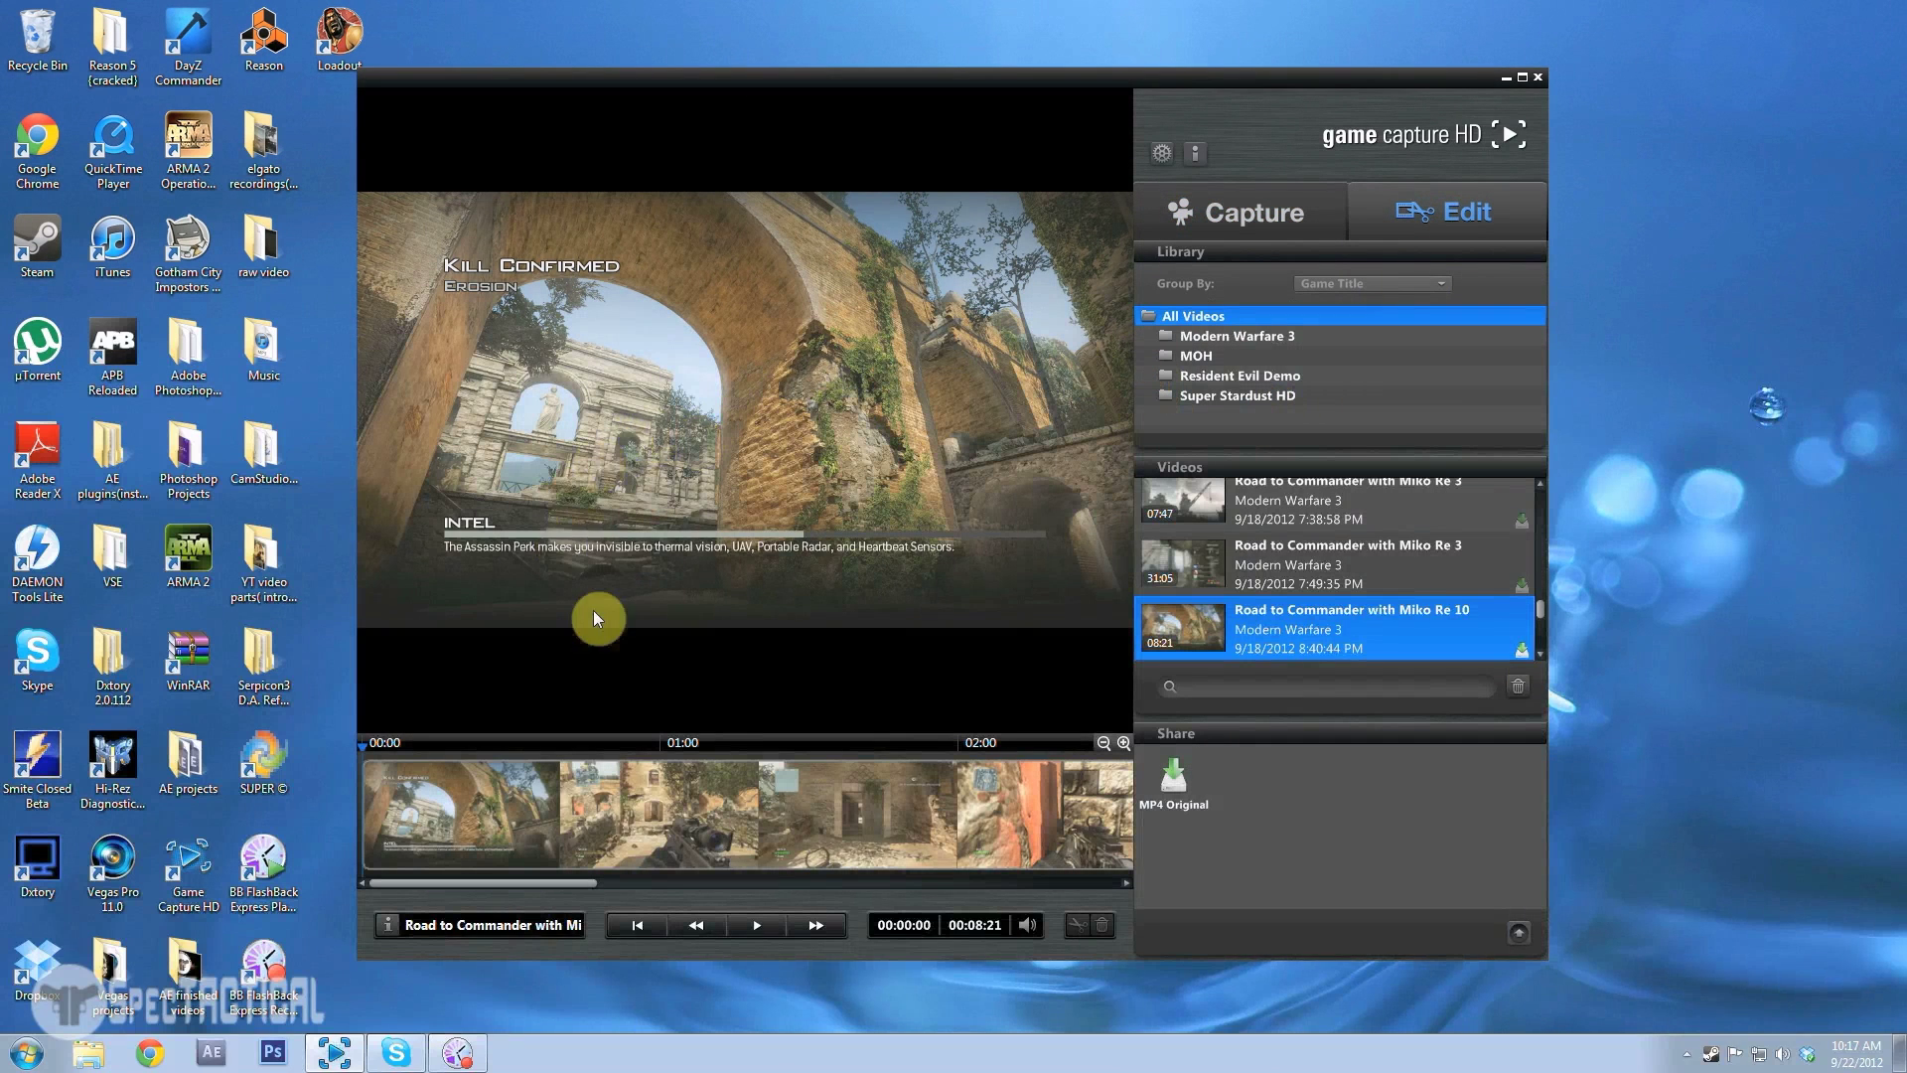
- Scrub through the selected Modern Warfare 3 recording on the timeline and return the playhead to the start
{"action": "left_click", "coordinate": [665, 824]}
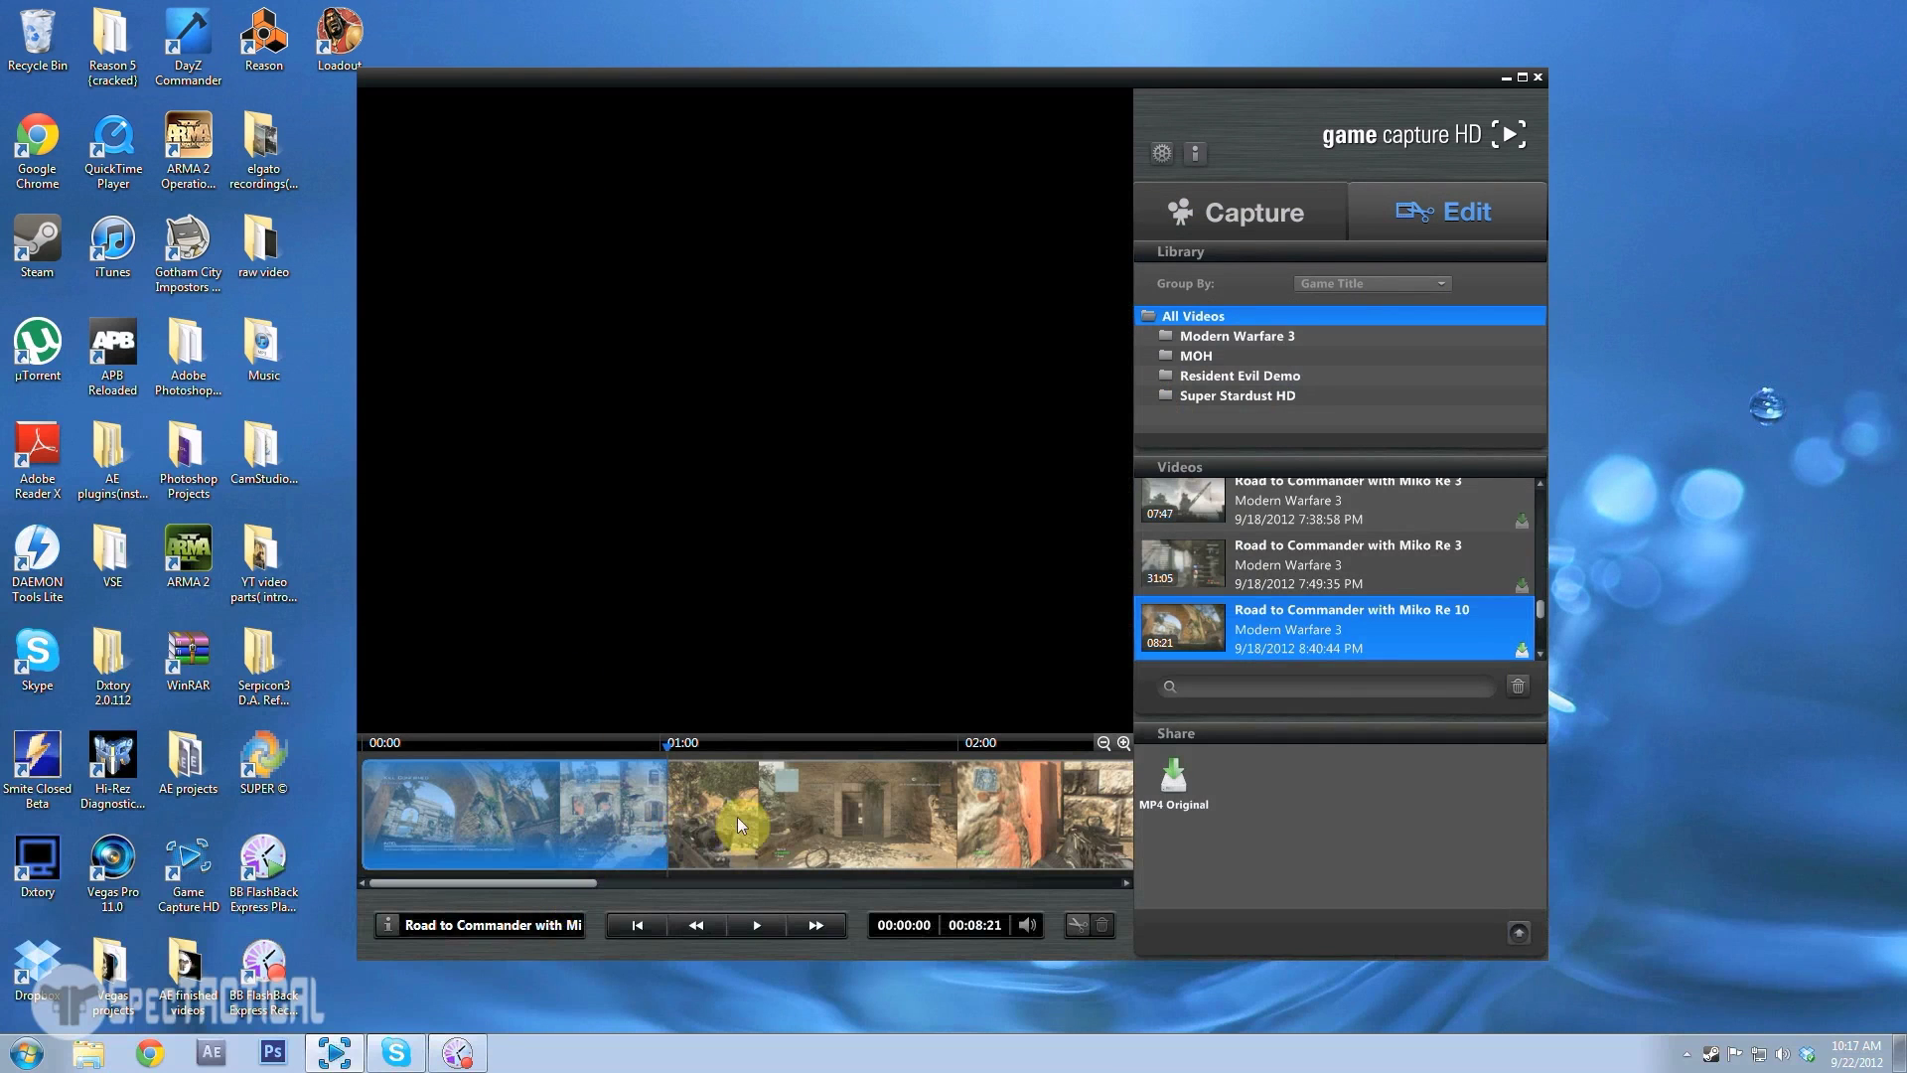
{"action": "left_click", "coordinate": [807, 757]}
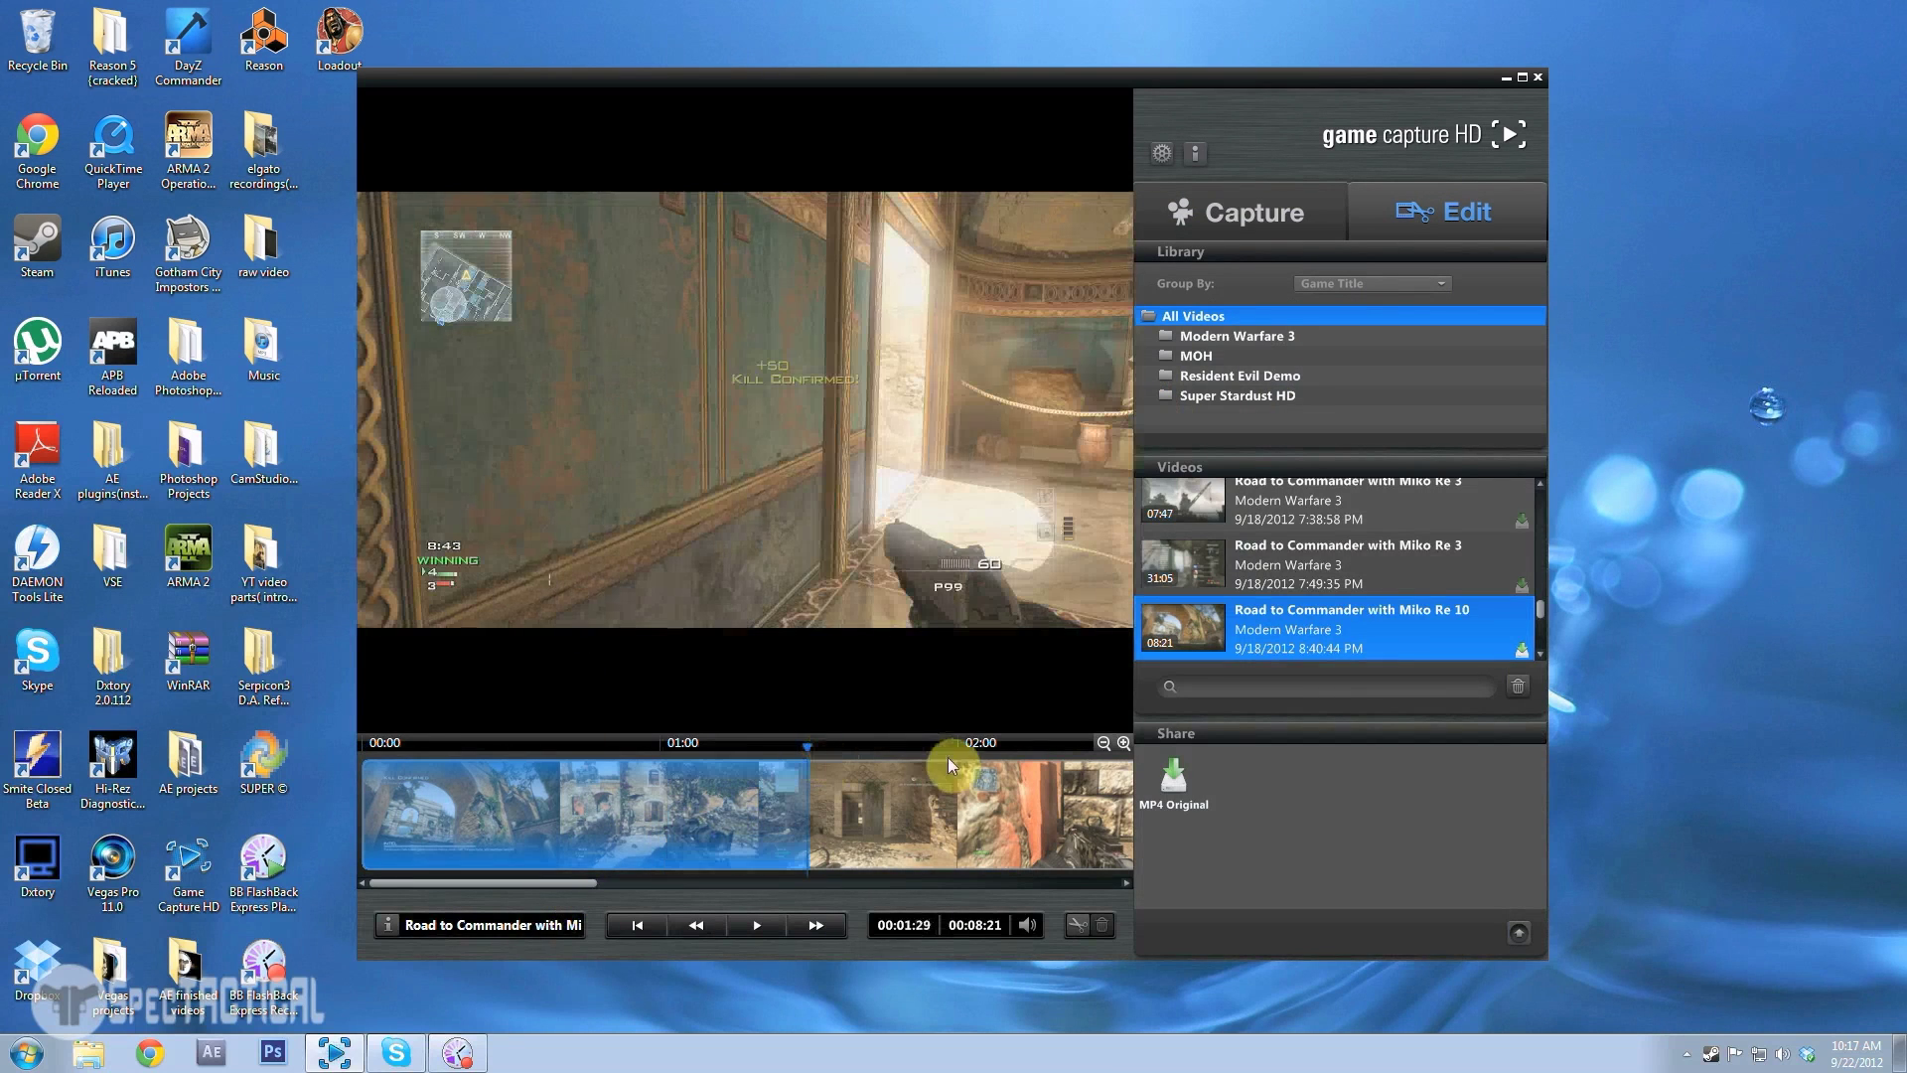
{"action": "left_click", "coordinate": [997, 765]}
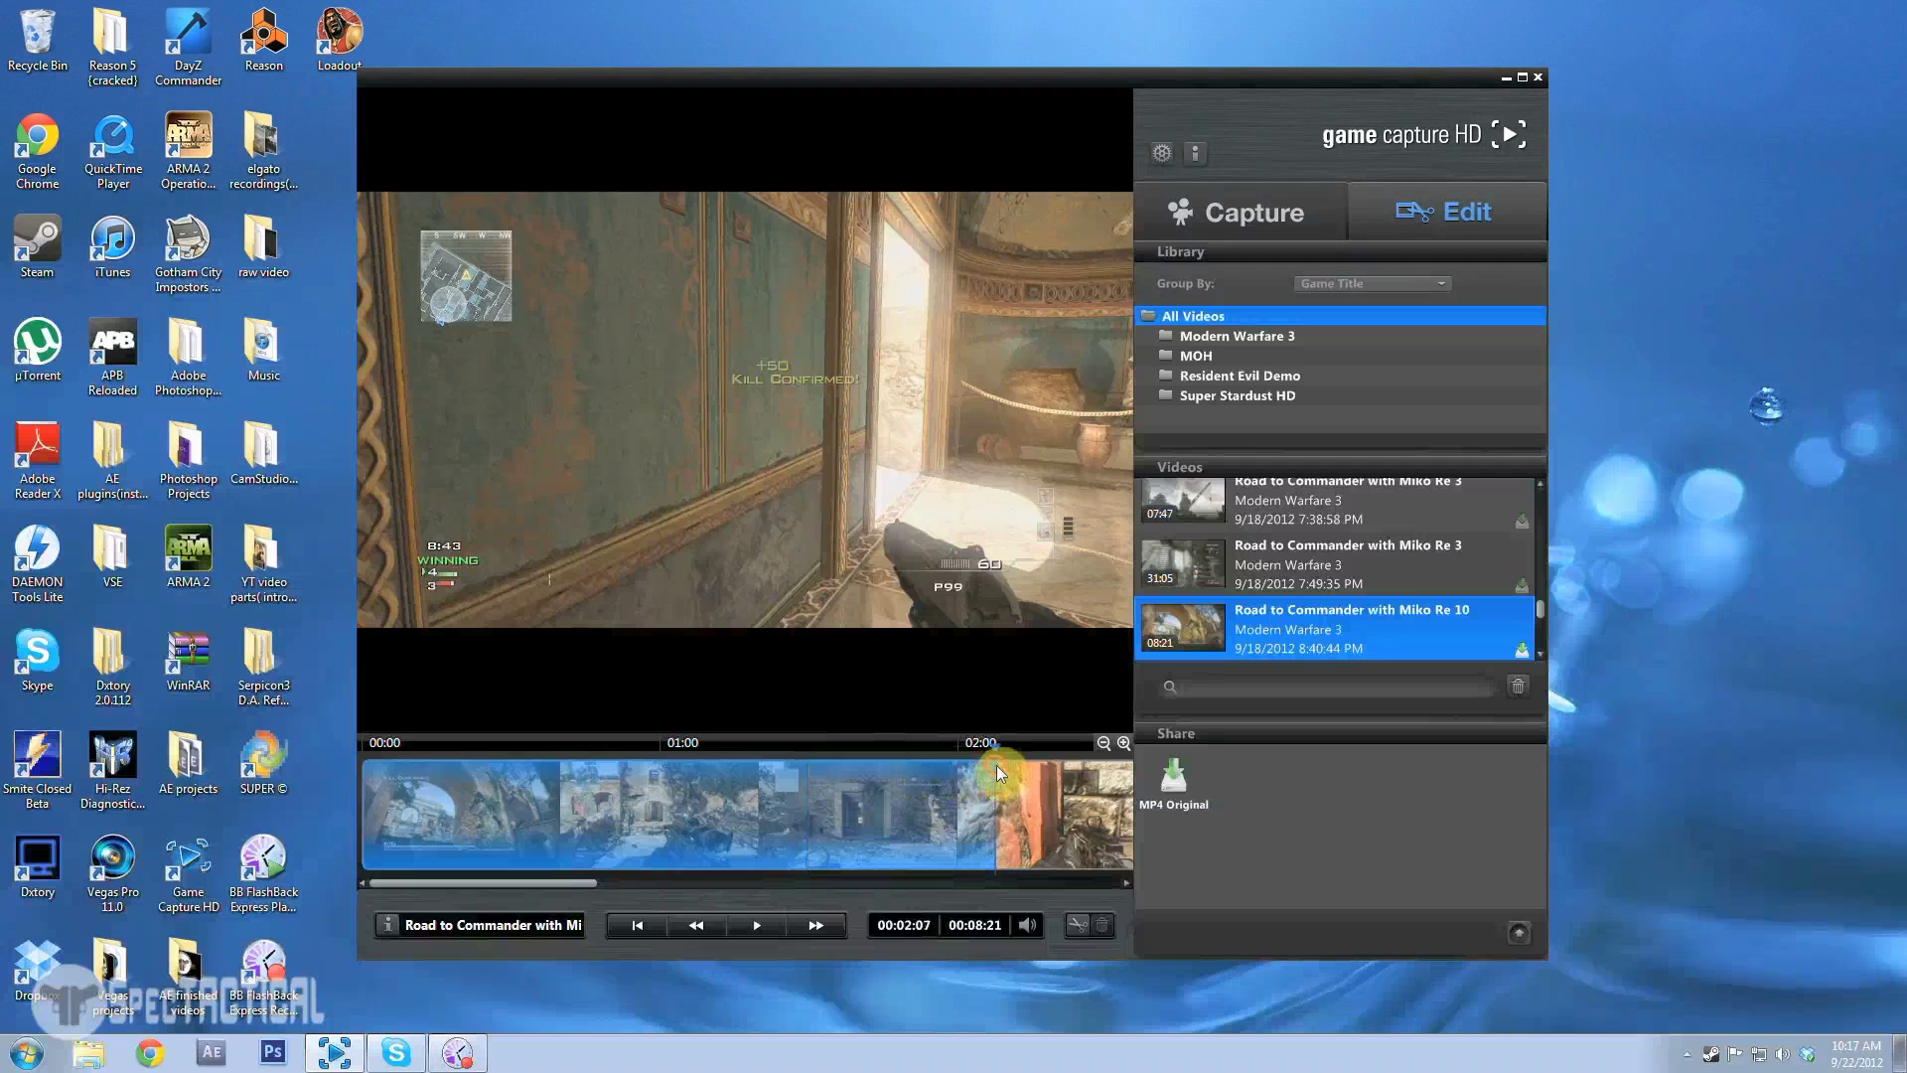
{"action": "left_click", "coordinate": [1061, 763]}
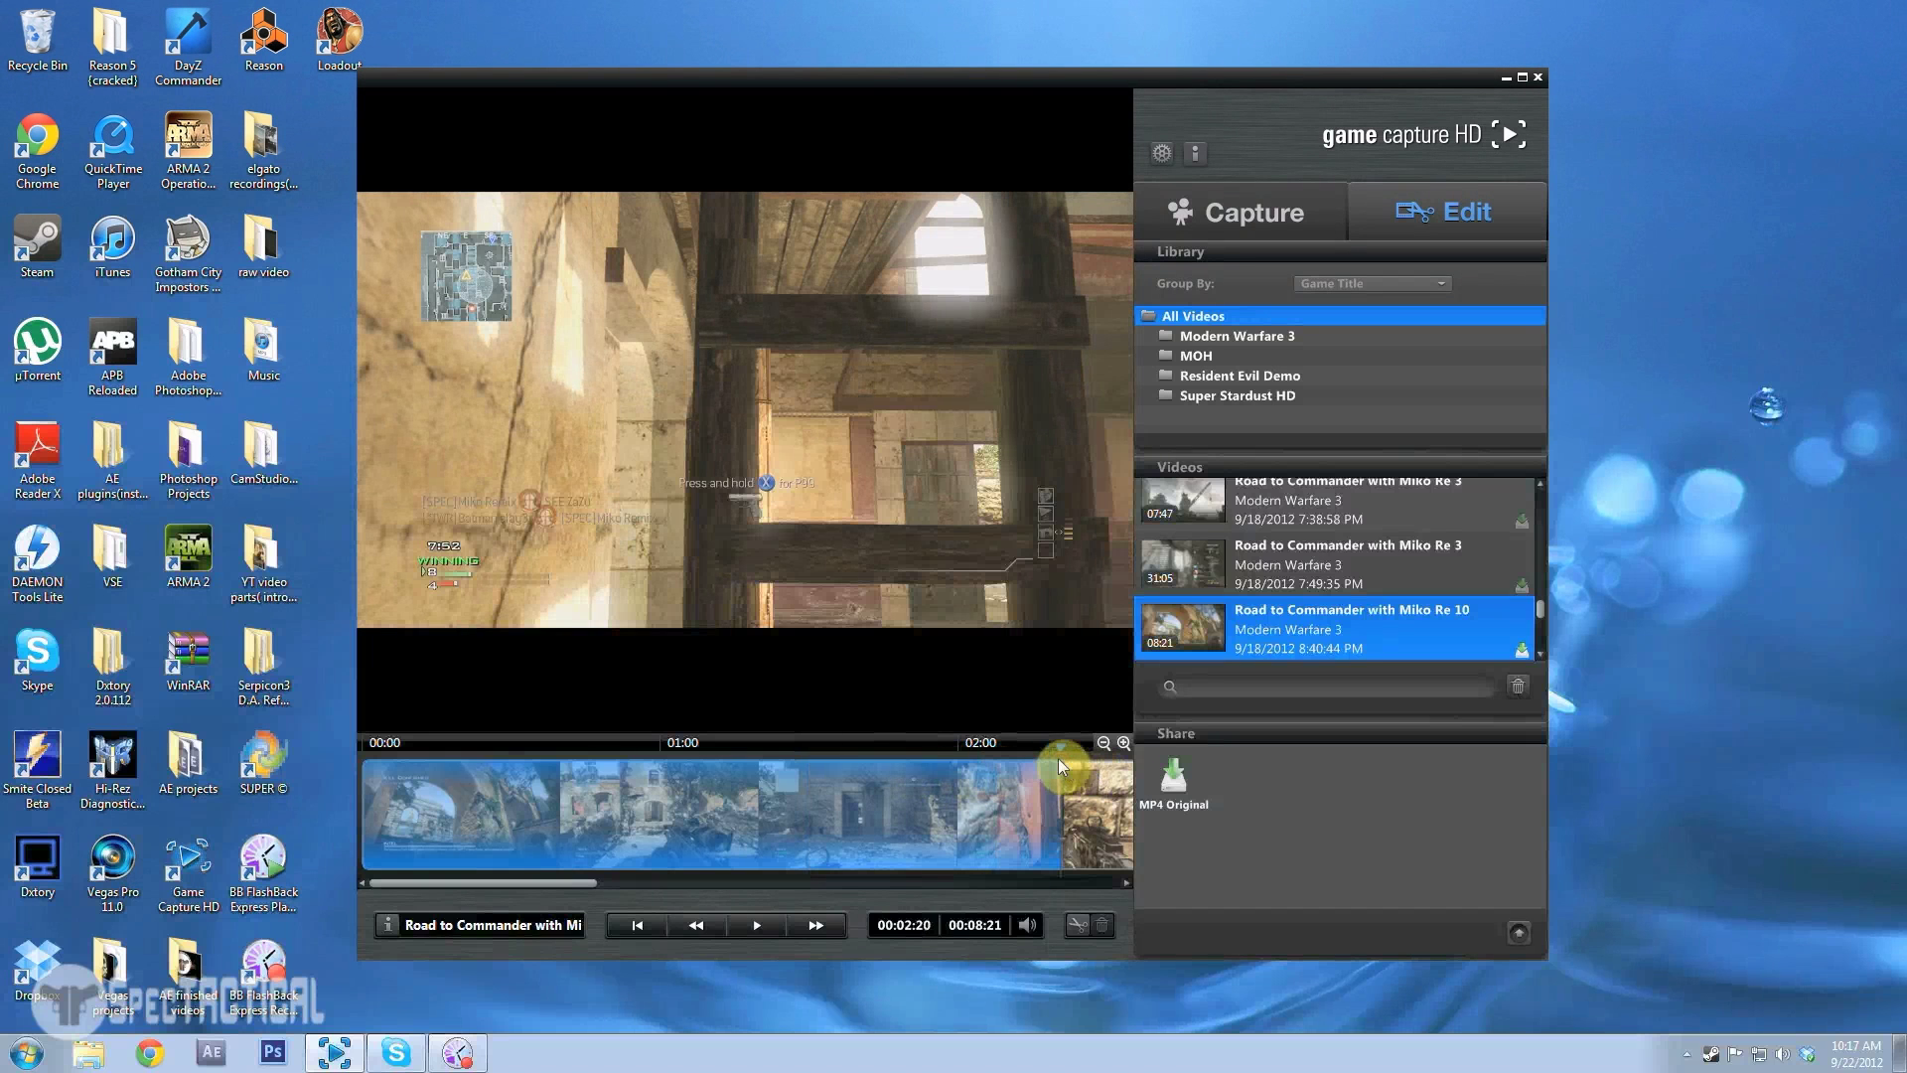
{"action": "left_click_drag", "start_coordinate": [1058, 759], "coordinate": [624, 749]}
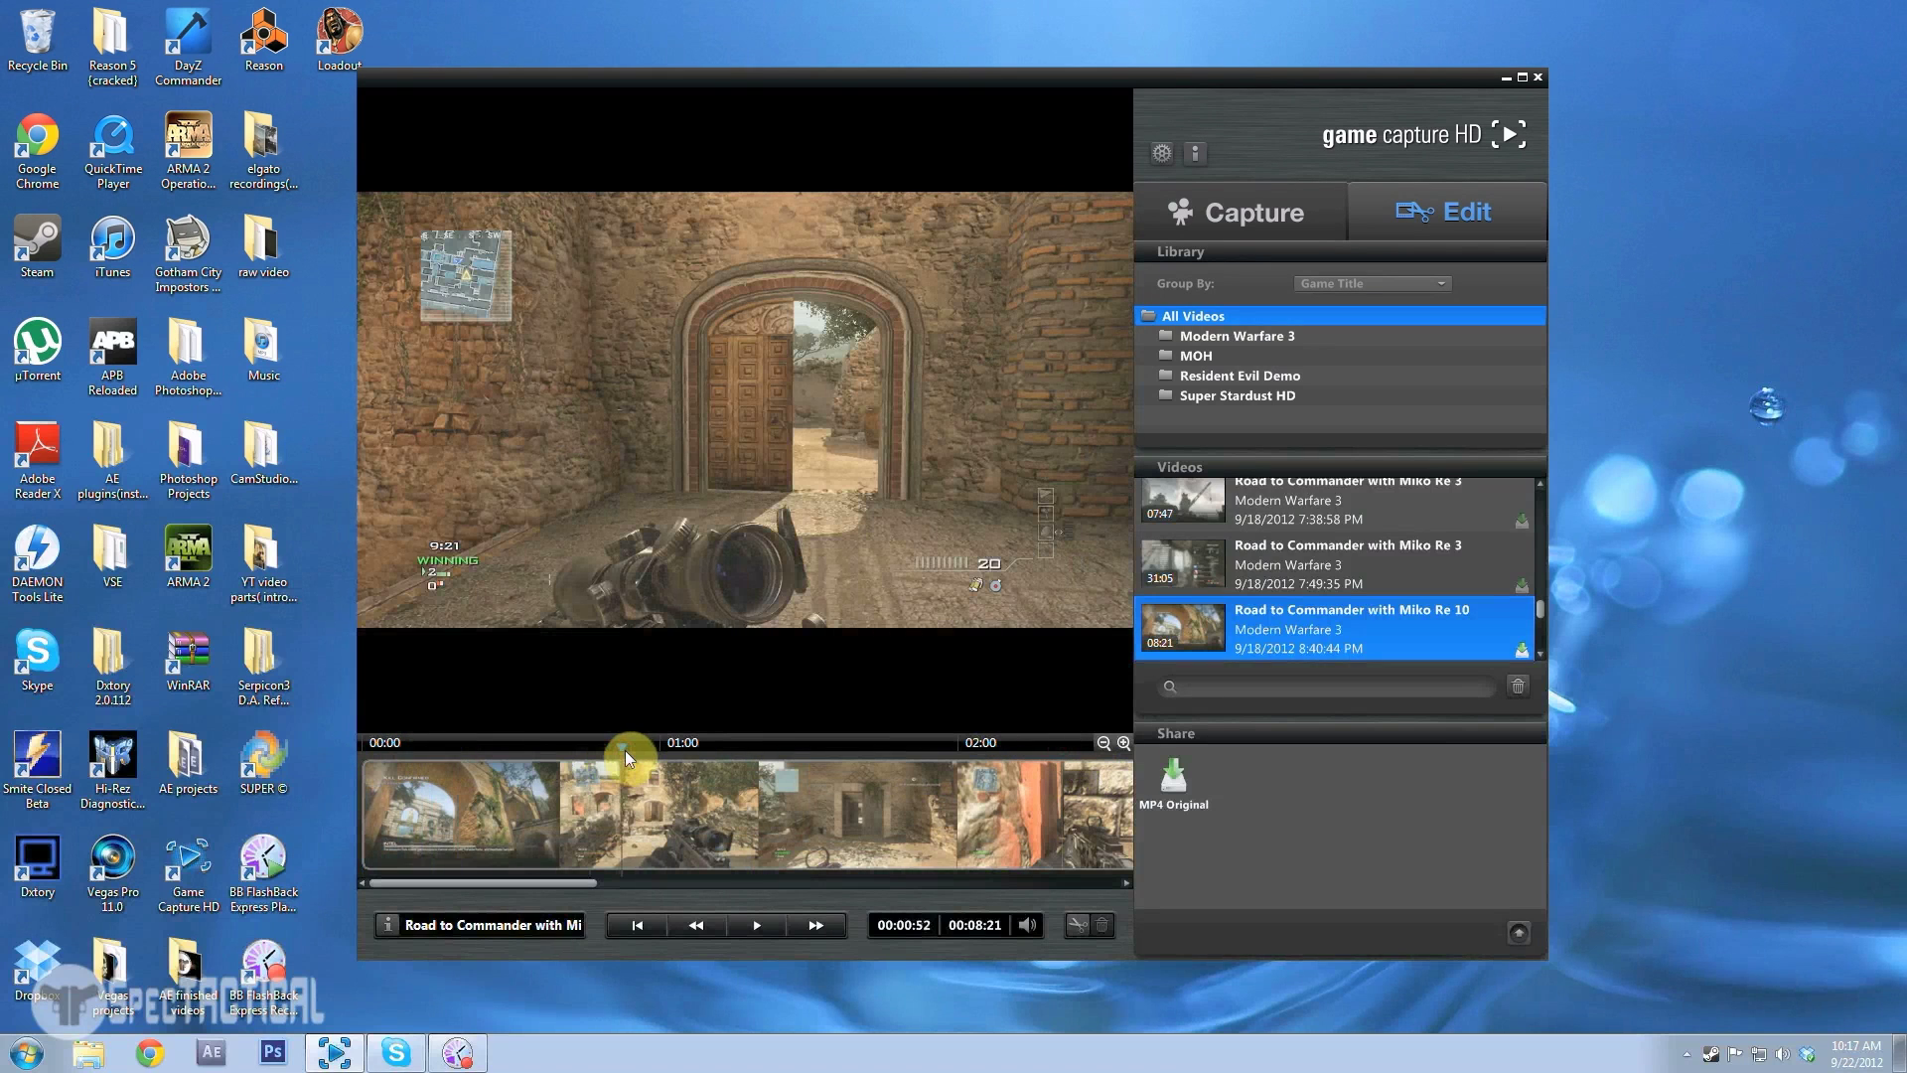
{"action": "left_click_drag", "start_coordinate": [624, 746], "coordinate": [363, 755]}
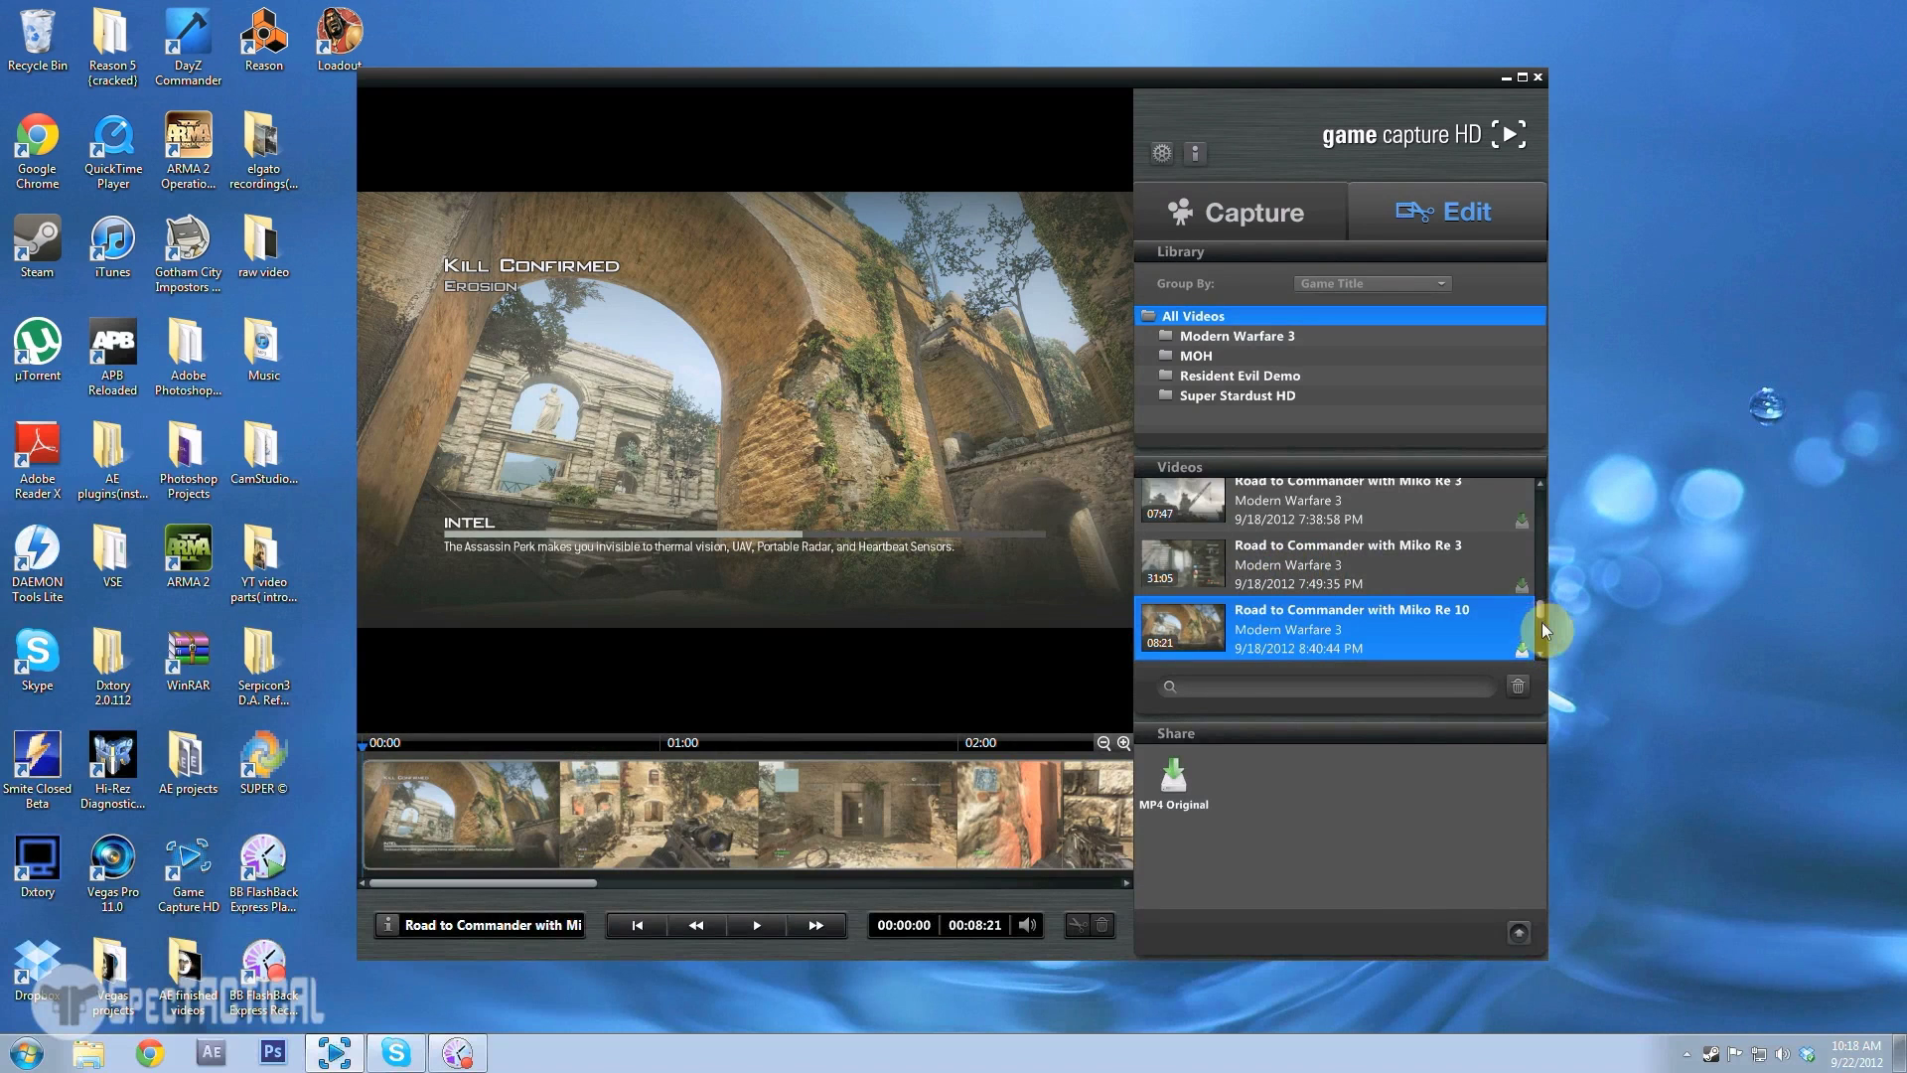
- Load the PS3 quality test 1080p recording, switch to Resident Evil 6 Mission 3 and preview it at 02:07
{"action": "left_click_drag", "start_coordinate": [1540, 615], "coordinate": [1535, 645]}
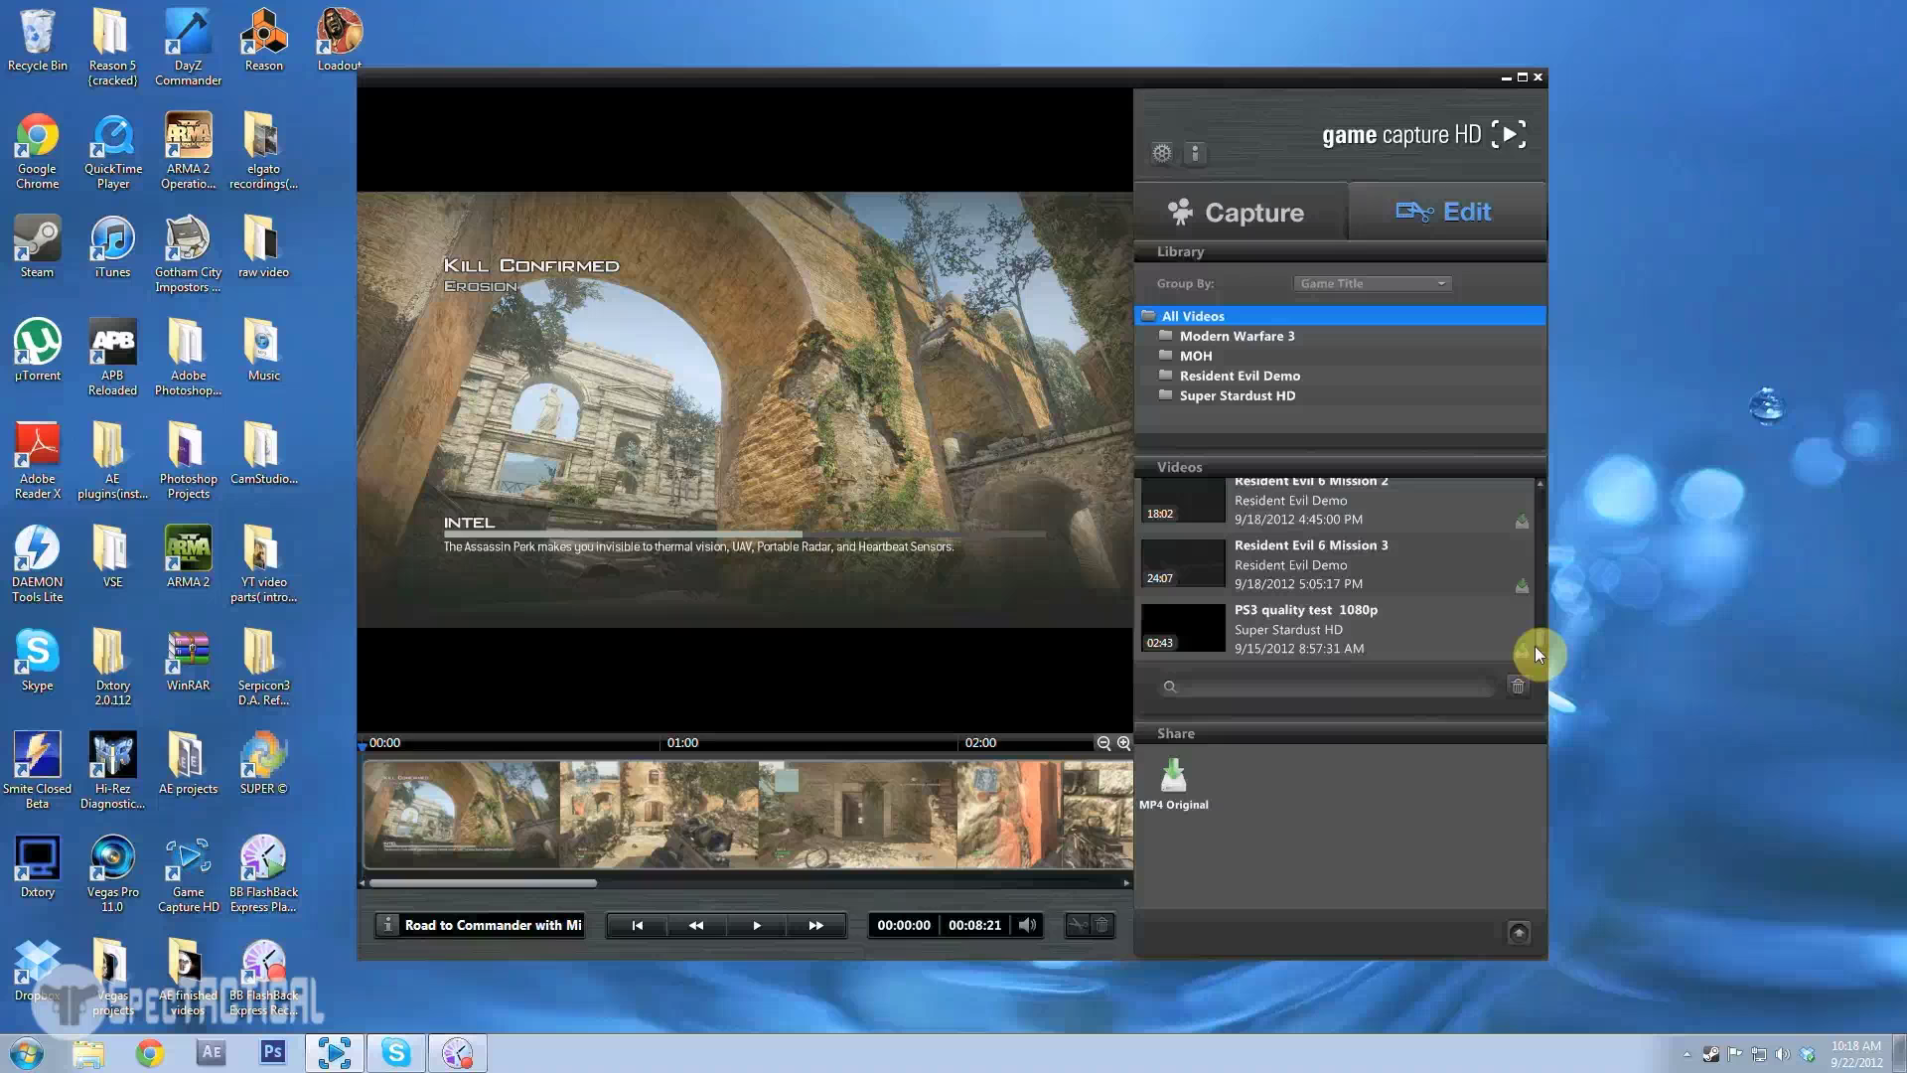
{"action": "left_click", "coordinate": [1320, 617]}
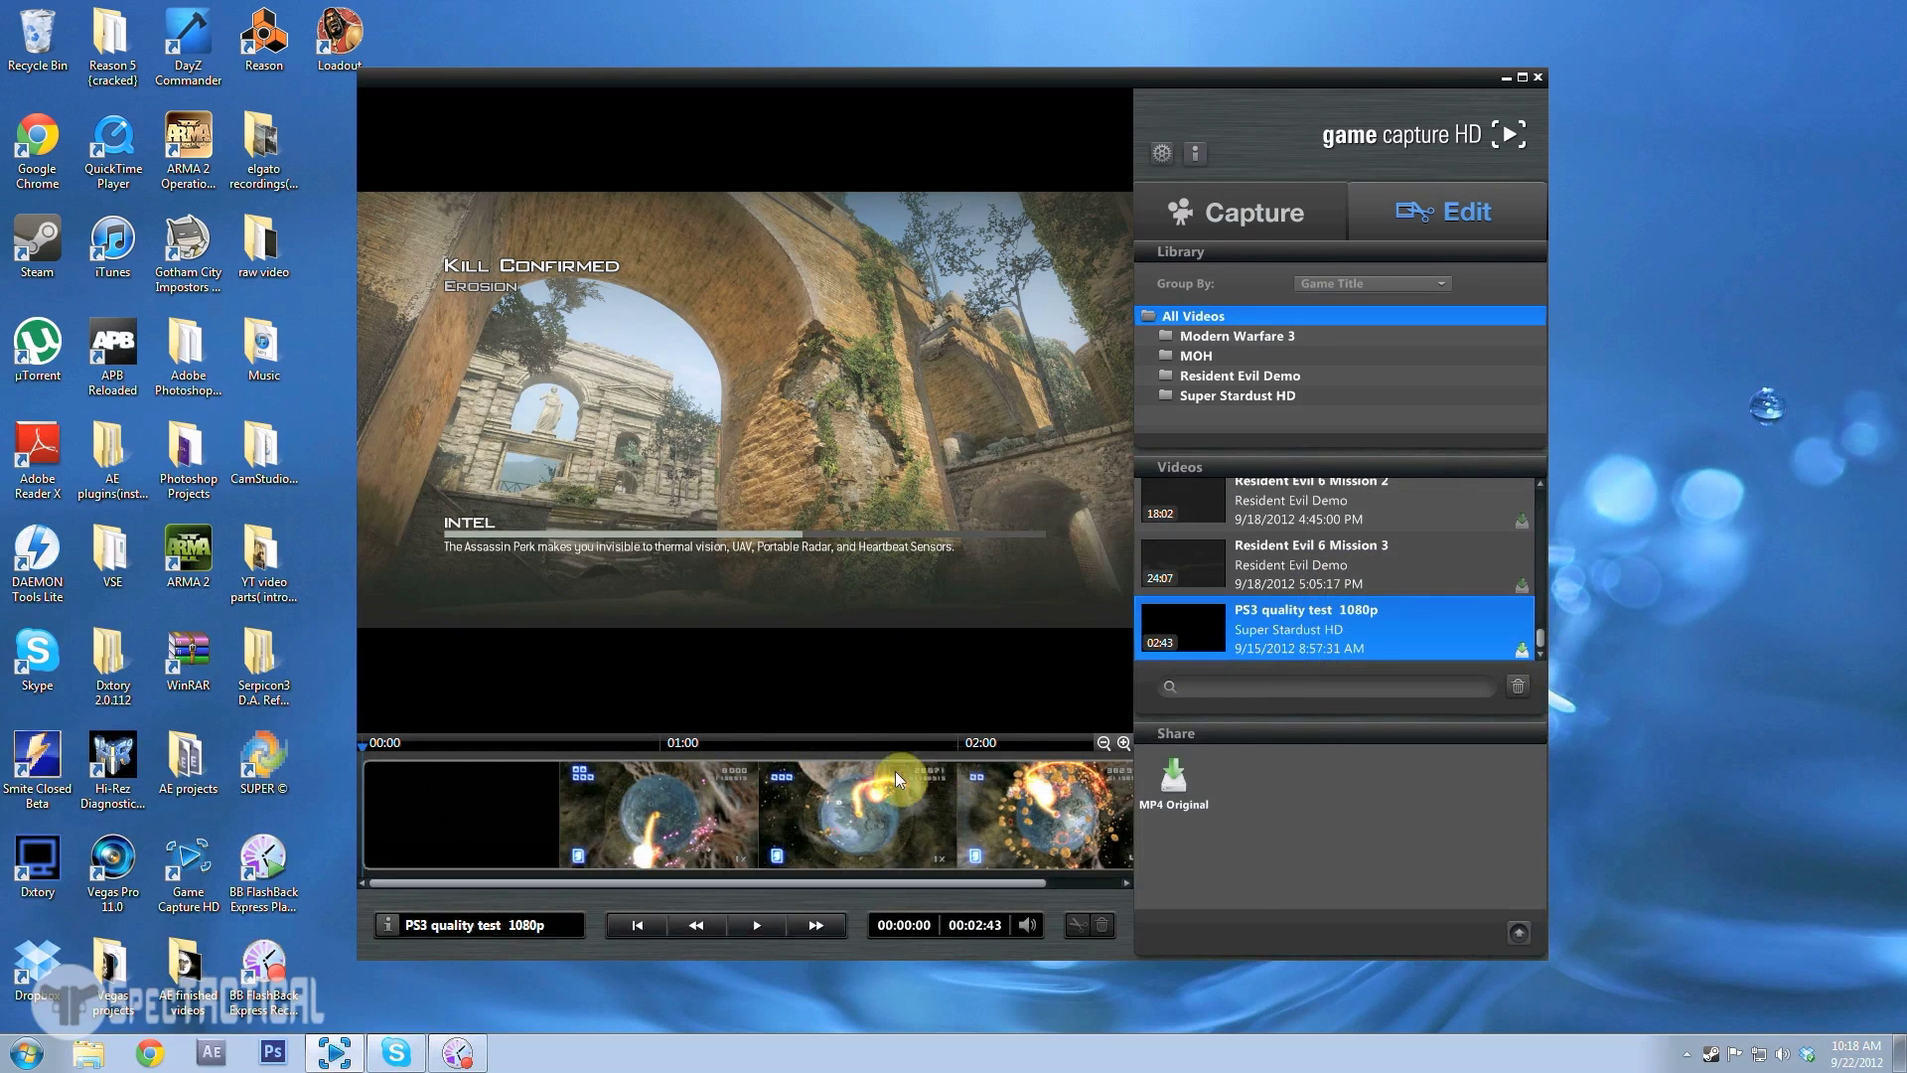
{"action": "left_click", "coordinate": [1231, 593]}
{"action": "left_click_drag", "start_coordinate": [1556, 637], "coordinate": [1546, 498]}
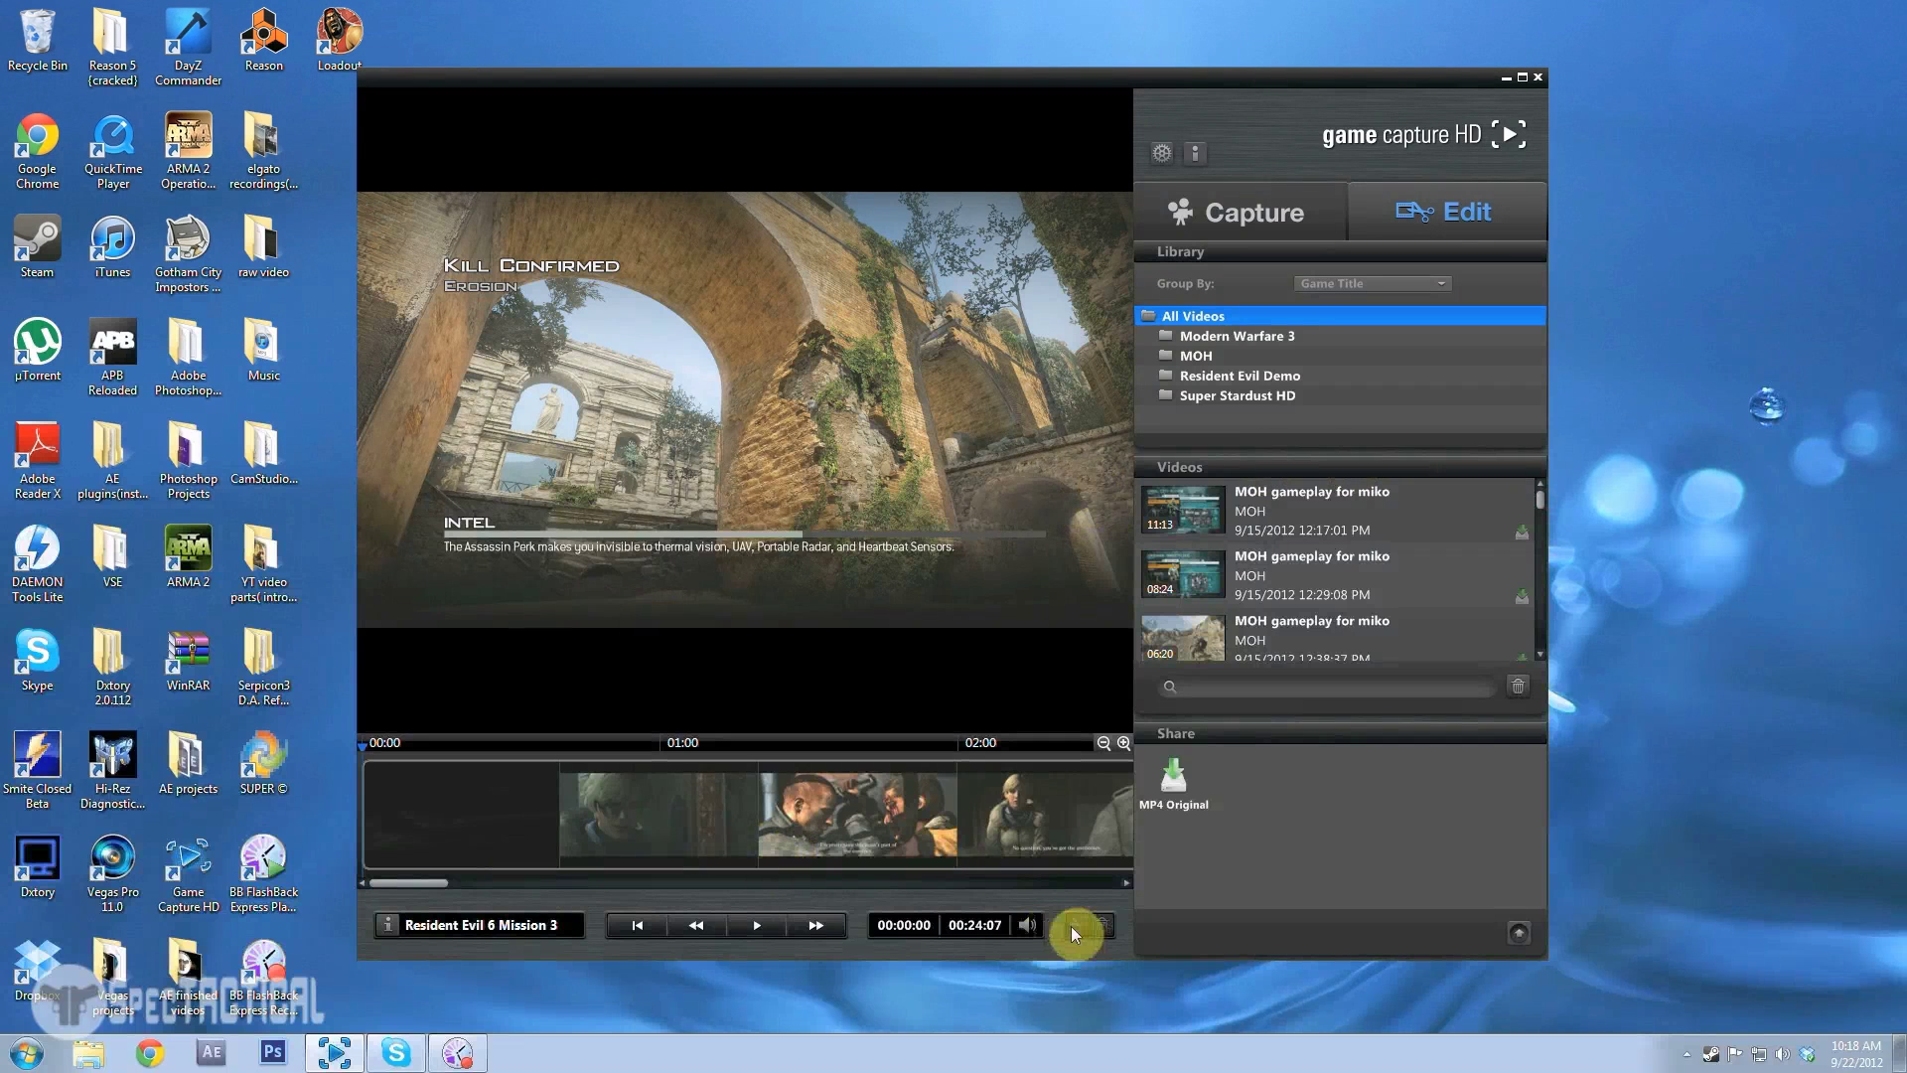
{"action": "left_click", "coordinate": [998, 838]}
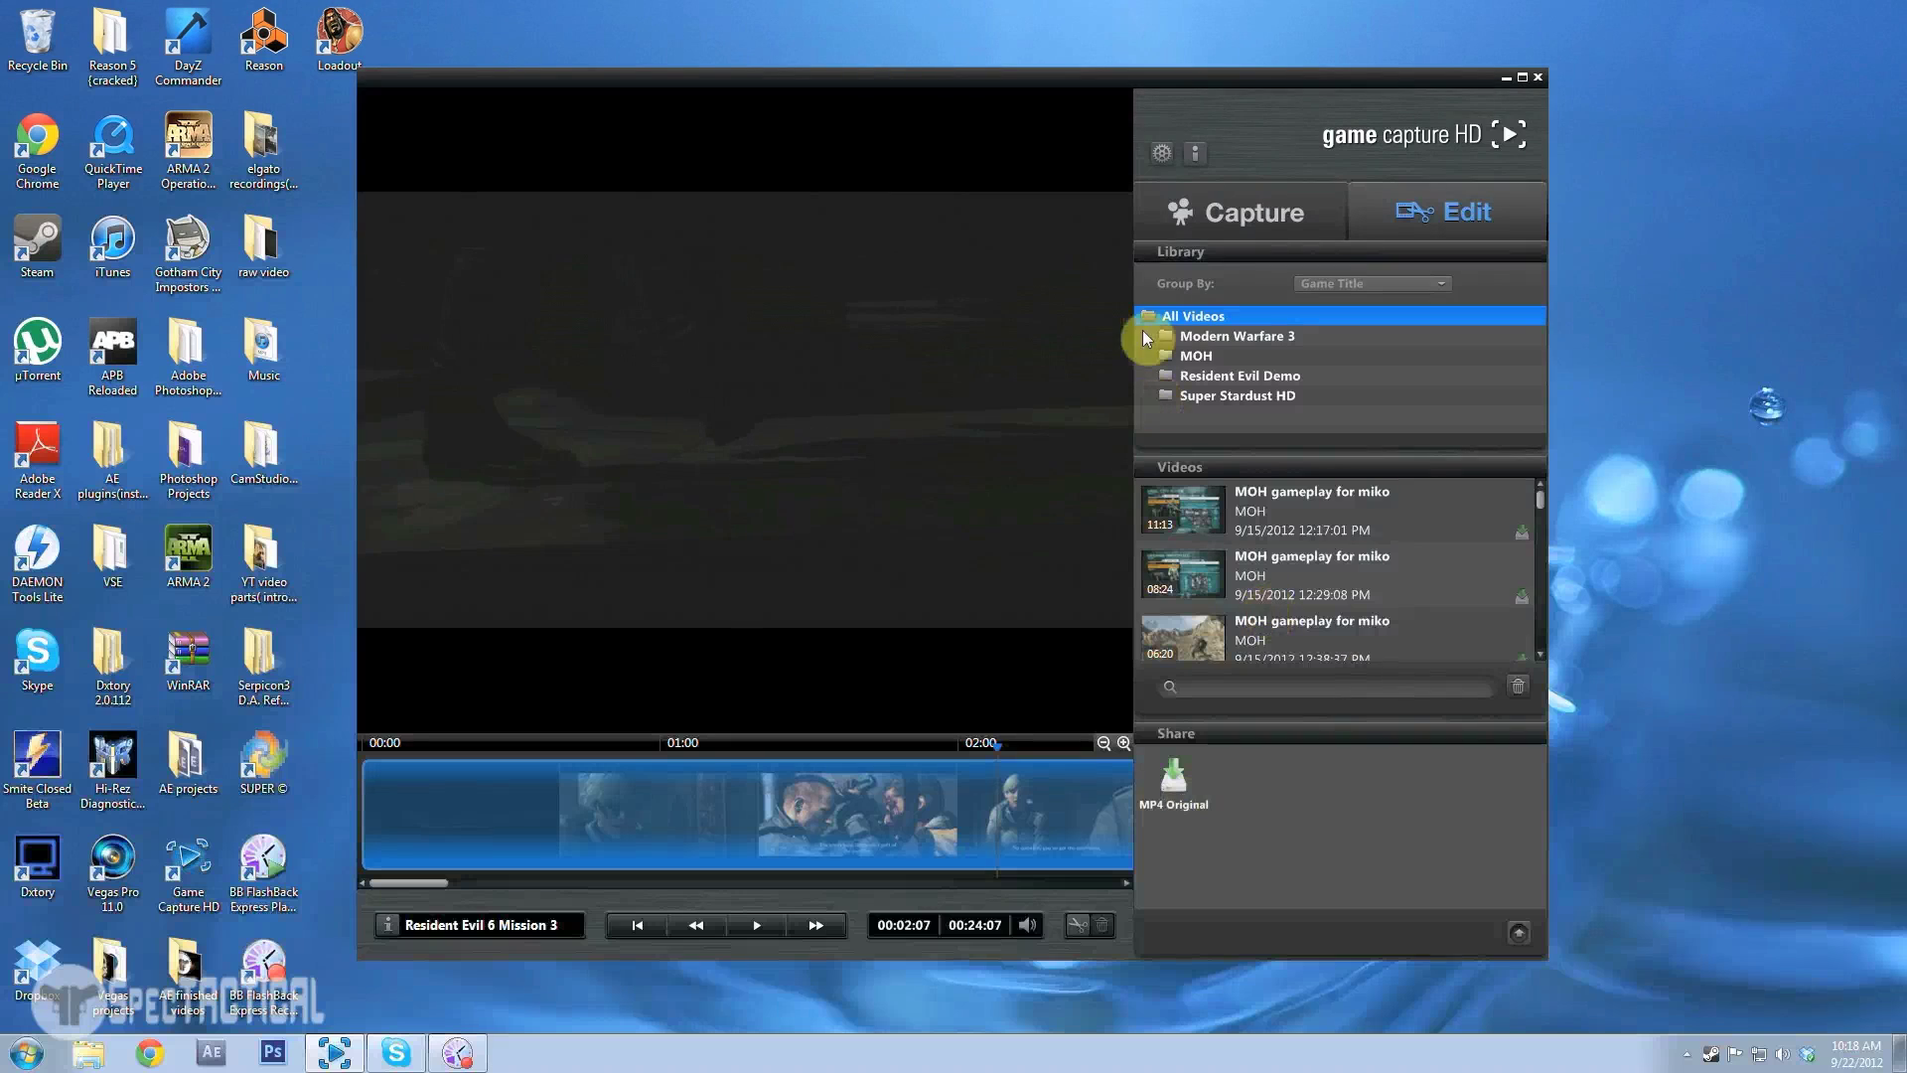
- Enable the YouTube, Facebook, Twitter, Email, Apple TV, iPad, iPhone and MP4 1080p sharing actions and save the preferences
{"action": "left_click", "coordinate": [1162, 152]}
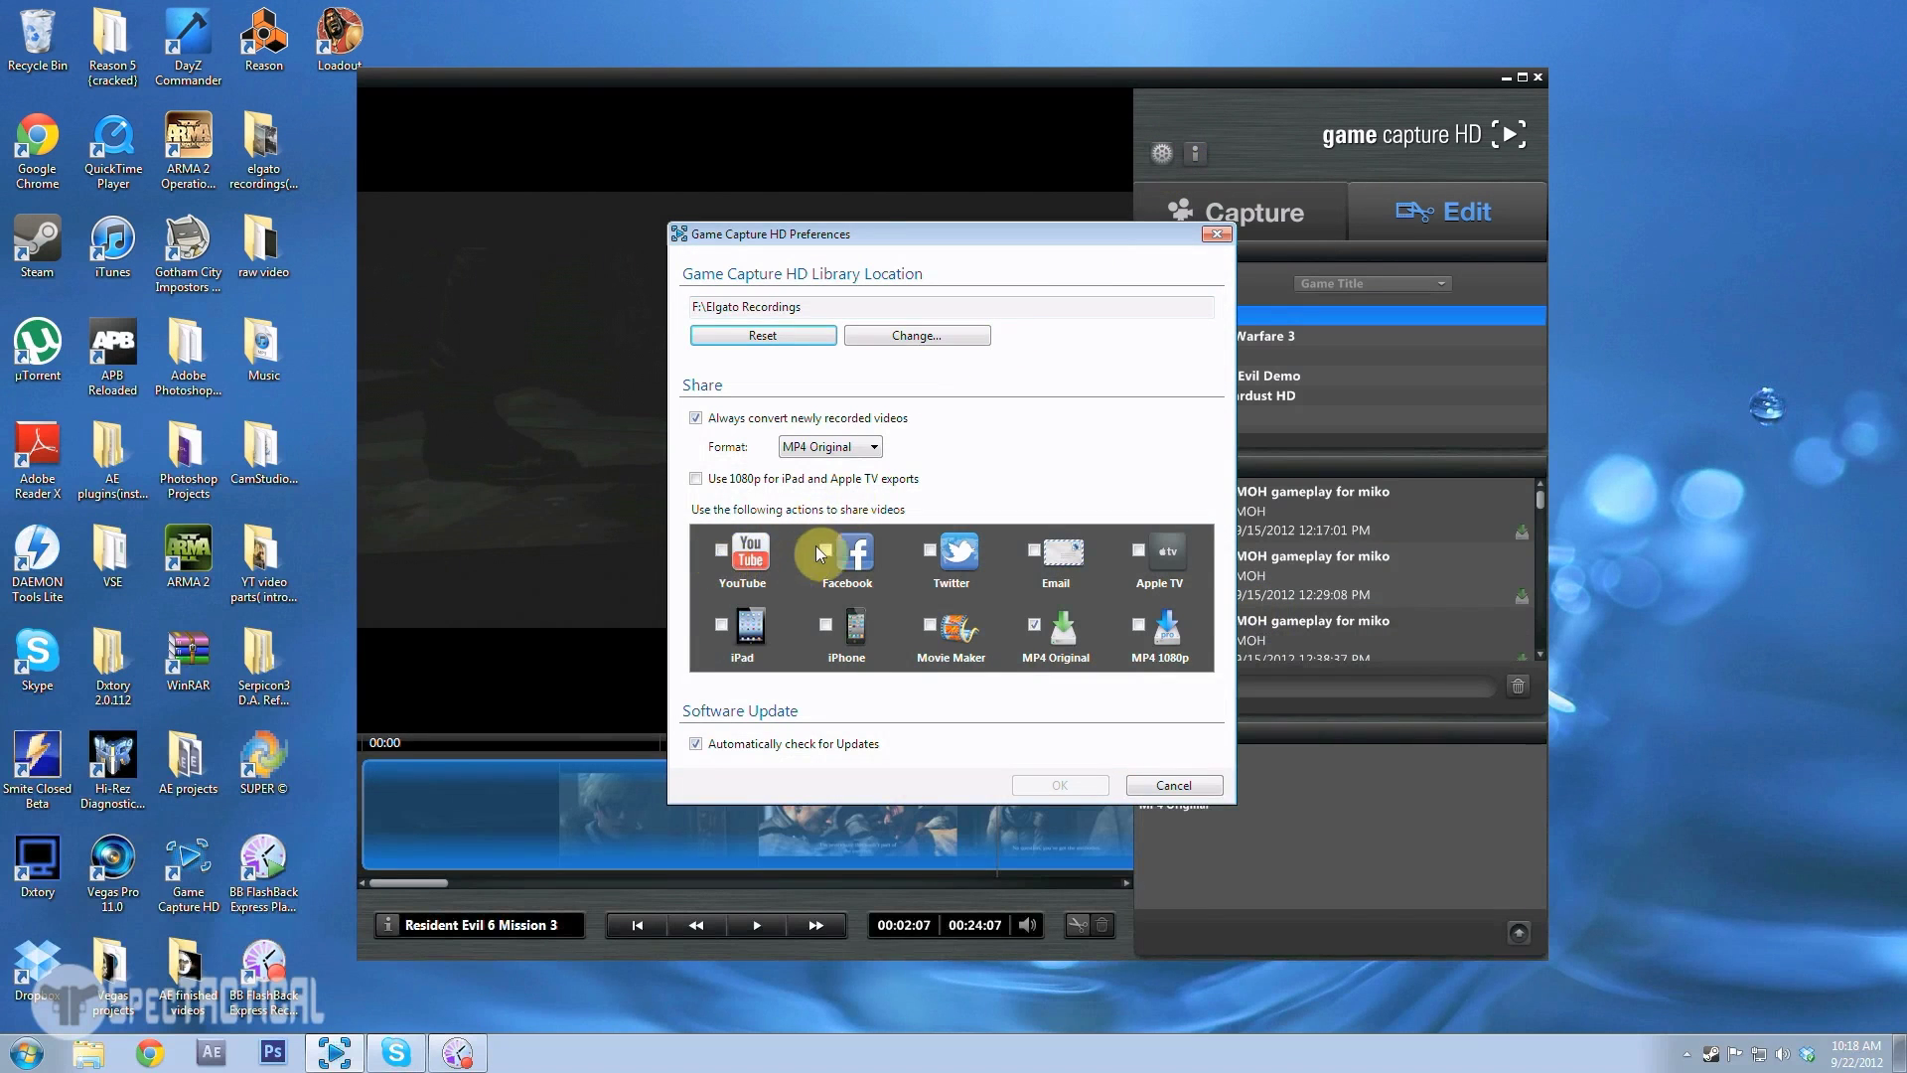
{"action": "left_click", "coordinate": [722, 549]}
{"action": "left_click", "coordinate": [825, 549]}
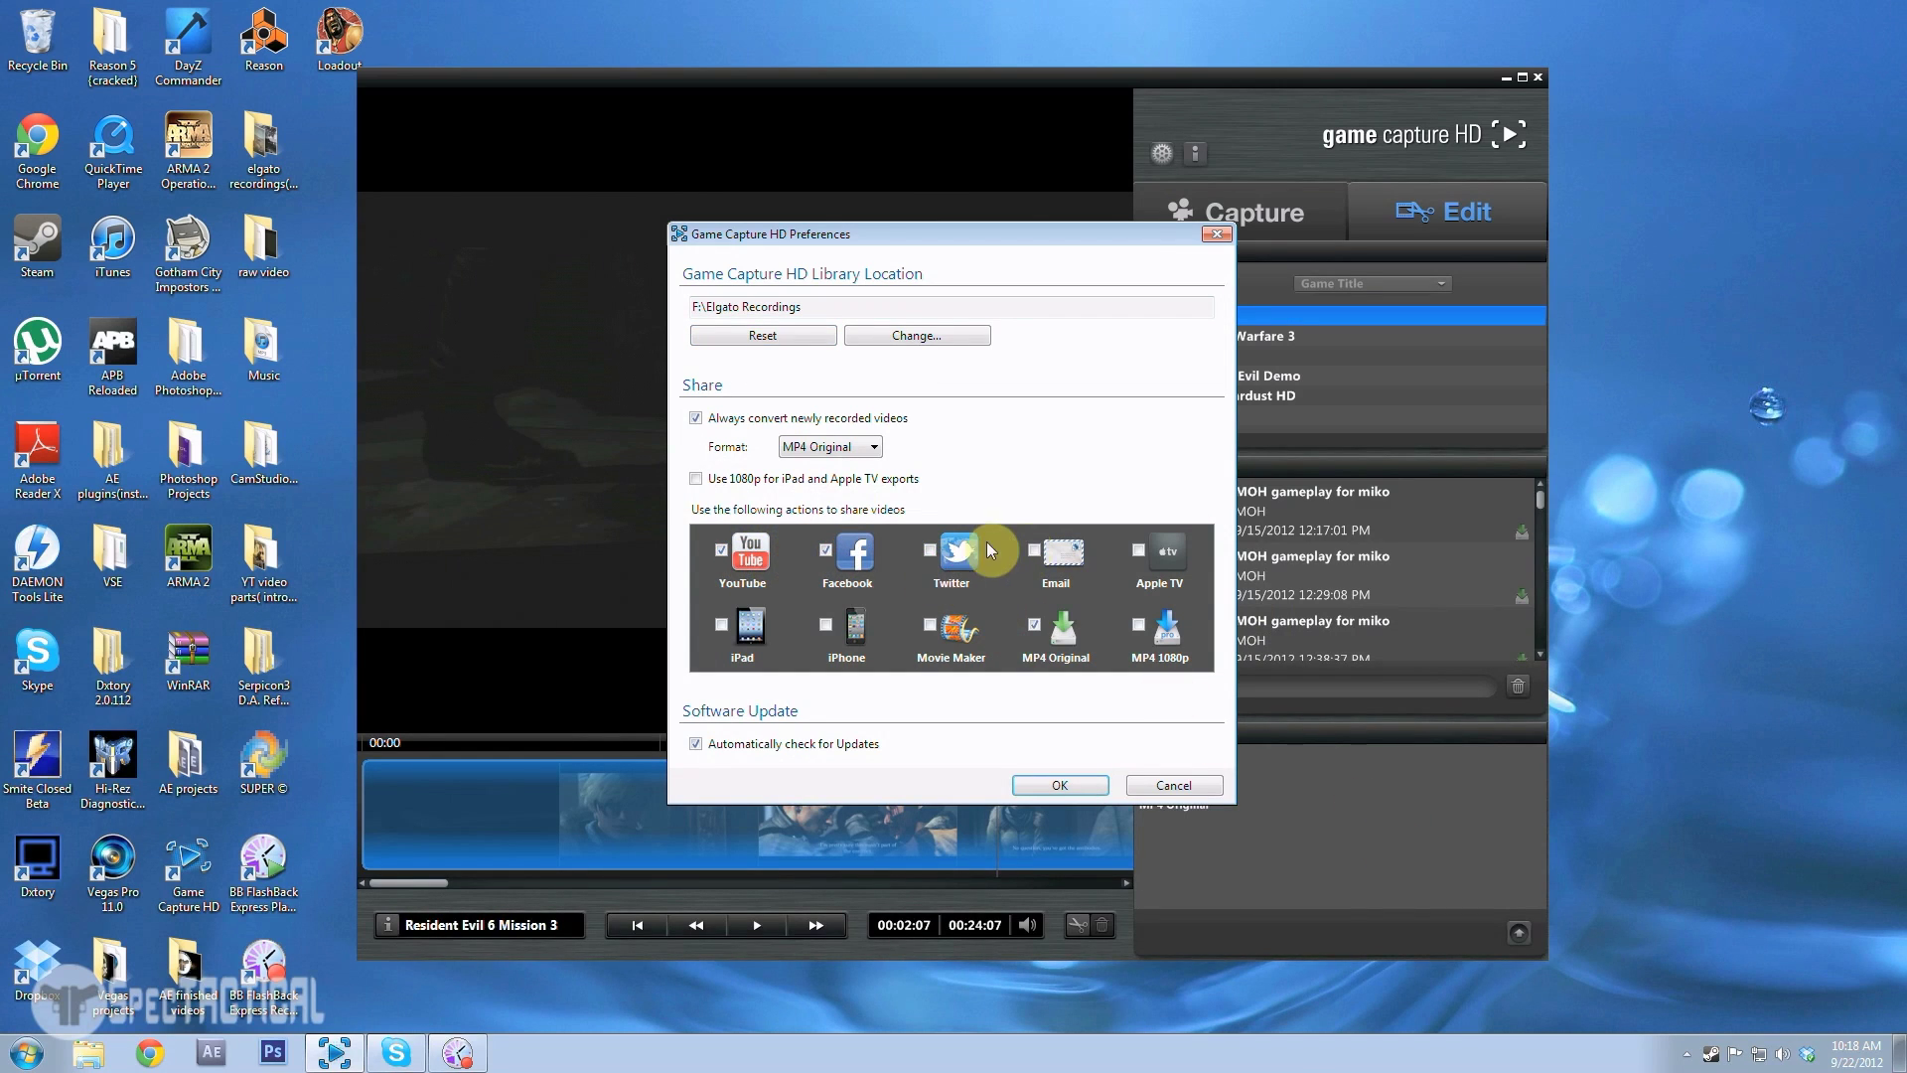
{"action": "left_click", "coordinate": [934, 549]}
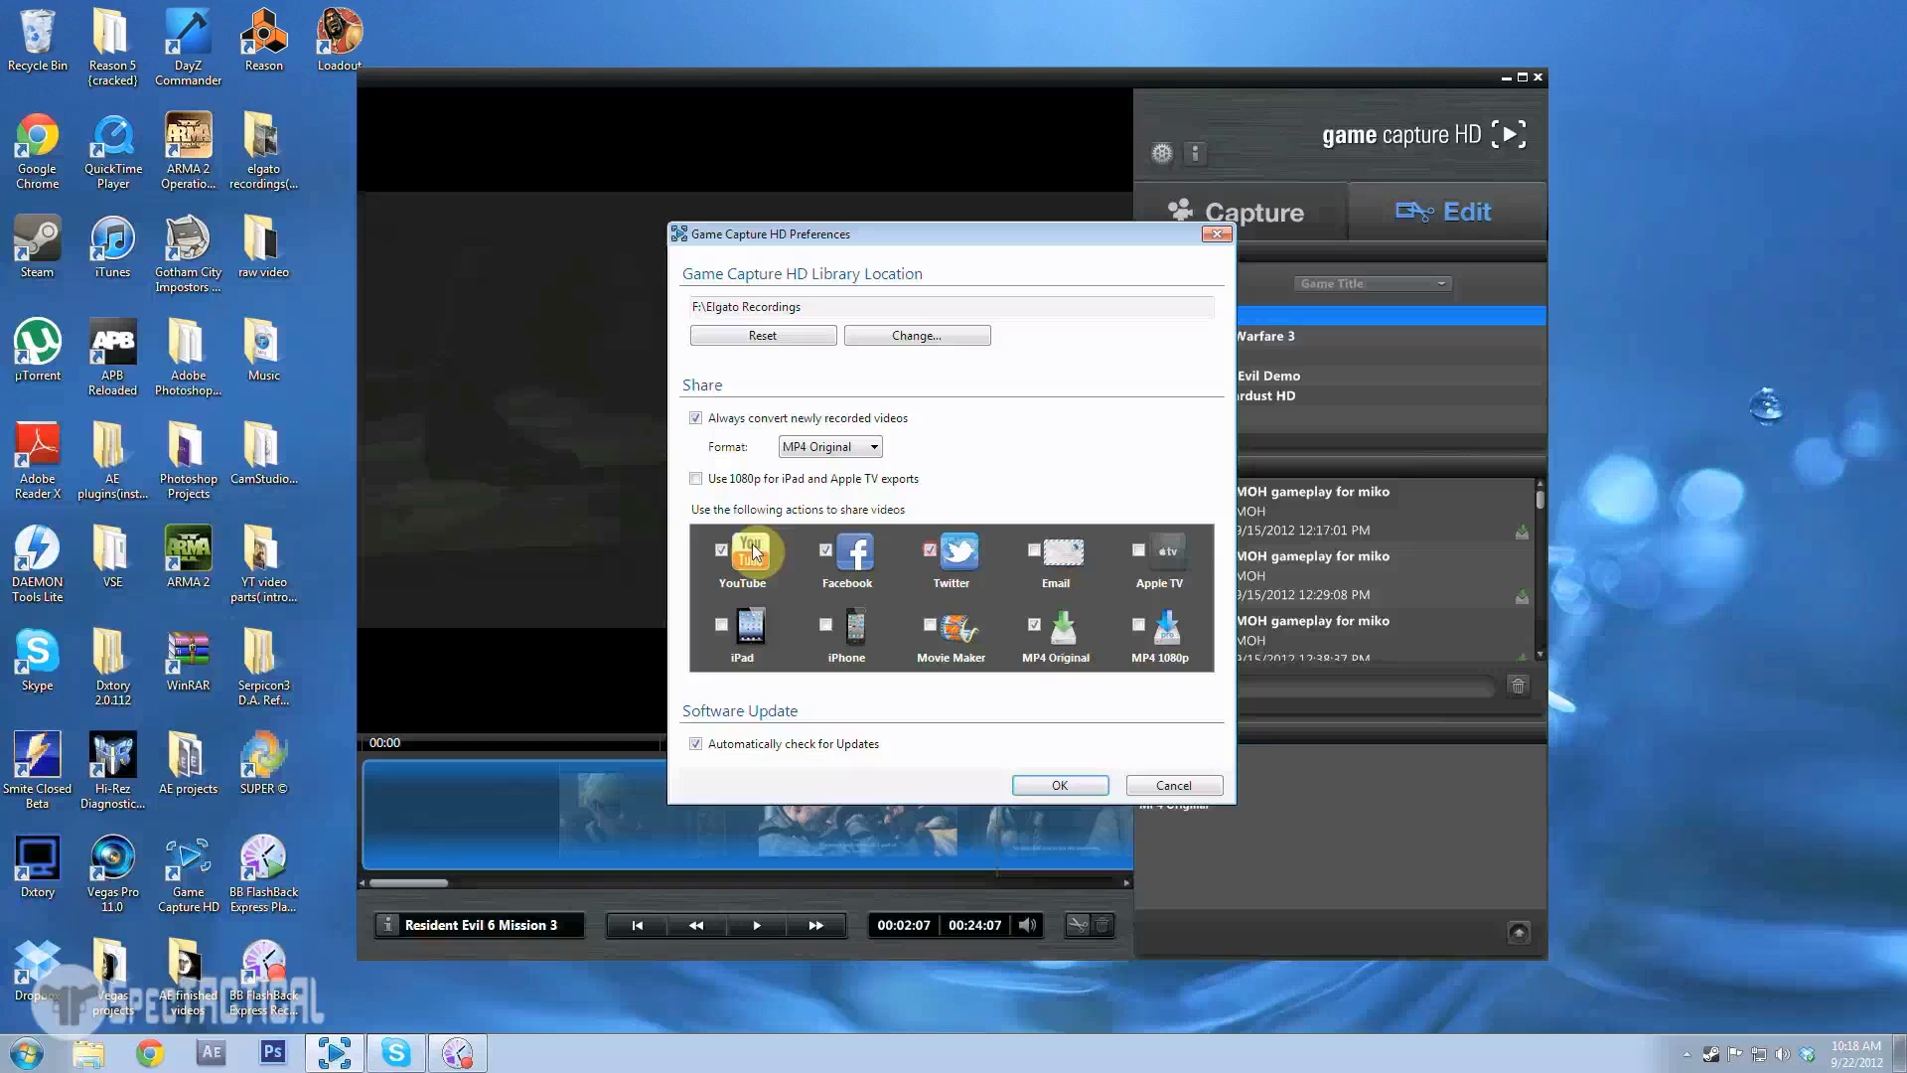
{"action": "left_click", "coordinate": [1035, 551]}
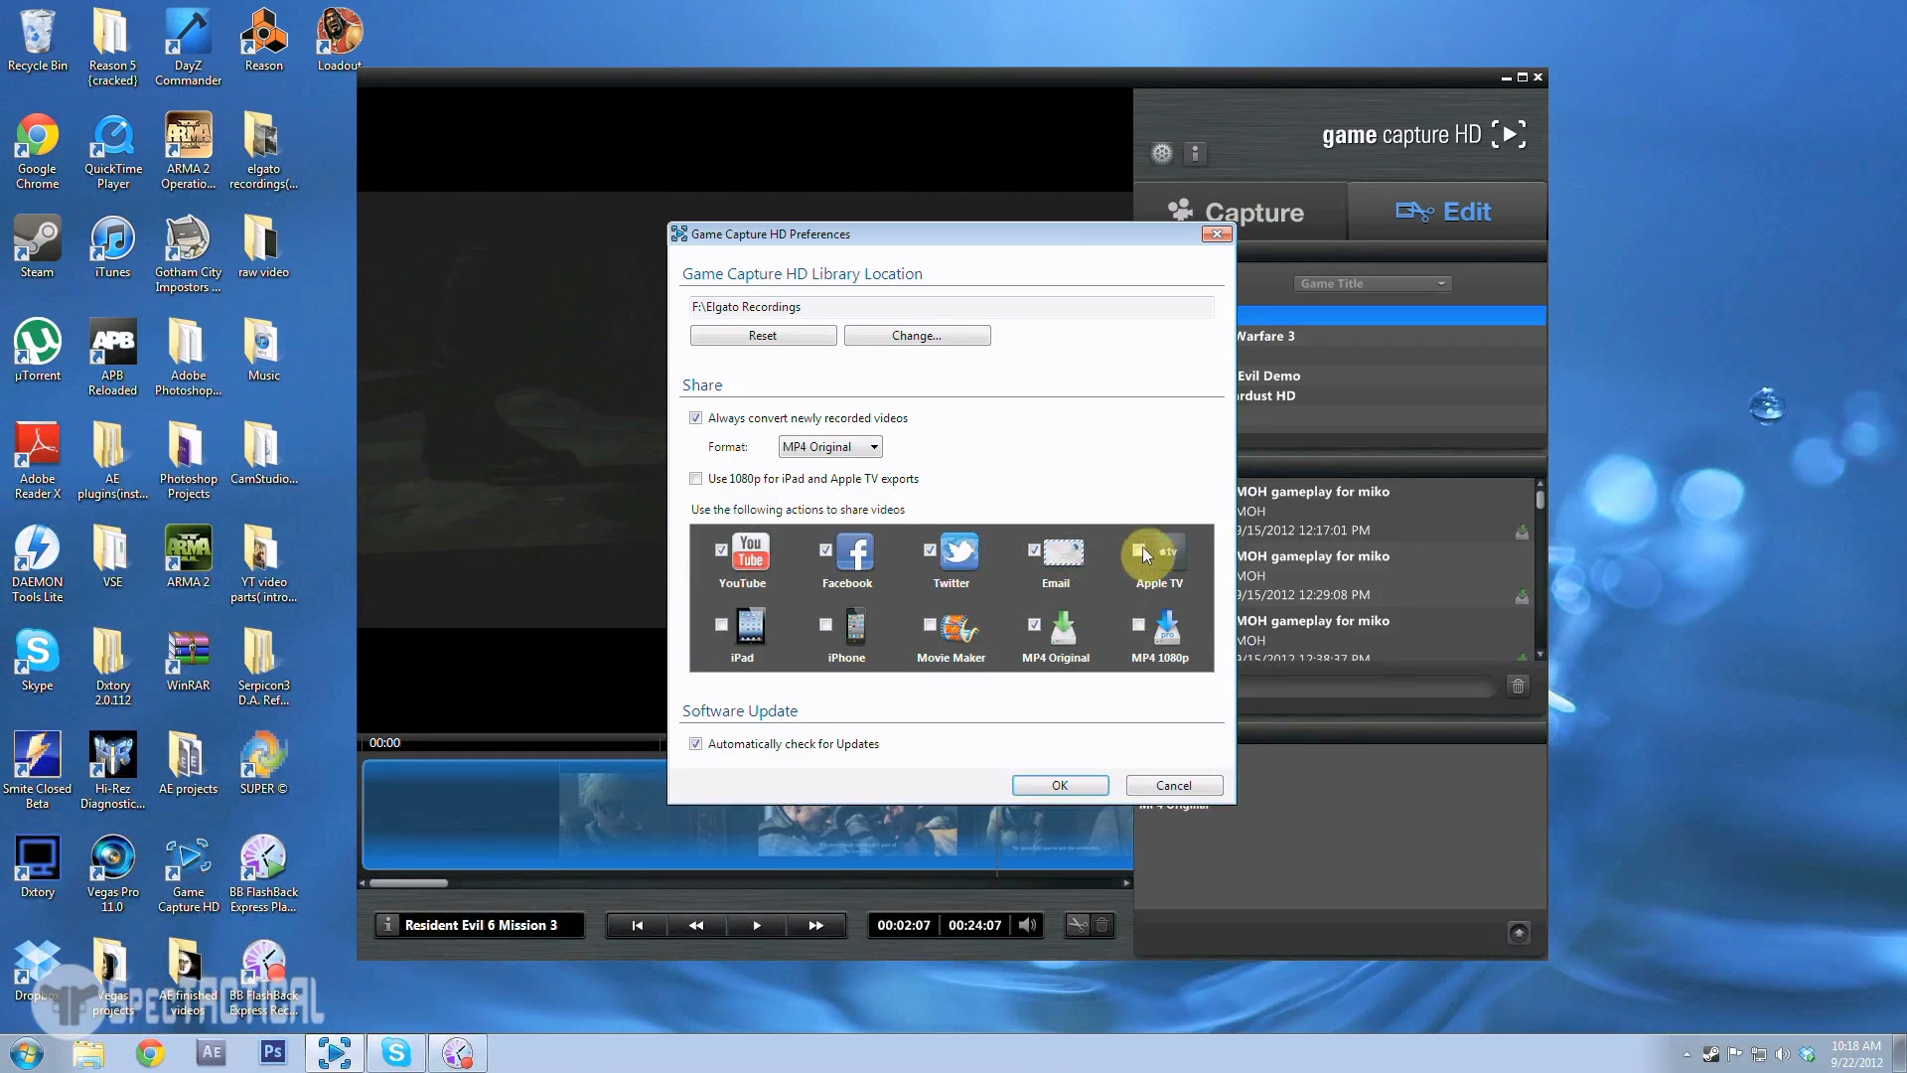
{"action": "left_click", "coordinate": [825, 625]}
{"action": "left_click", "coordinate": [722, 625]}
{"action": "left_click", "coordinate": [1082, 783]}
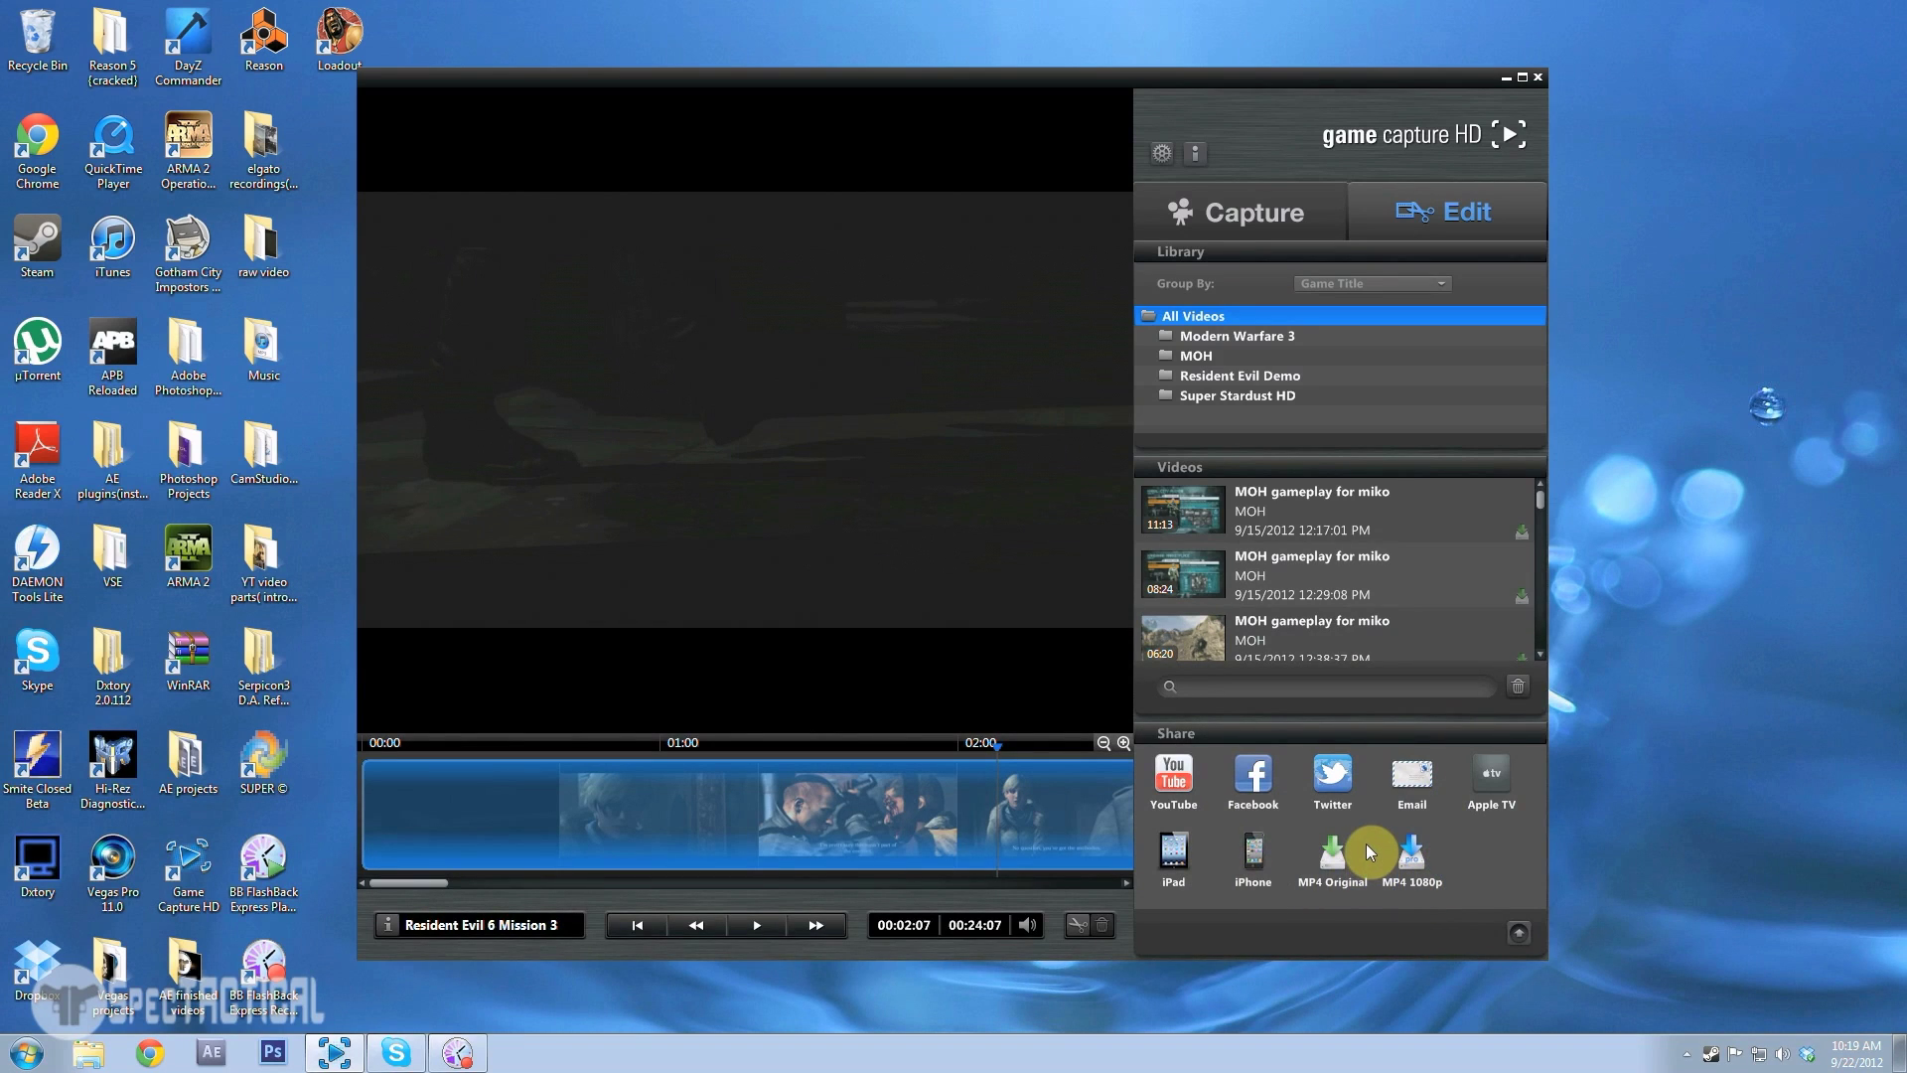
- Move the Resident Evil 6 Mission 3 playhead back to 01:05 and search the Modern Warfare 3 folder for "Resid"
{"action": "left_click_drag", "start_coordinate": [938, 784], "coordinate": [688, 796]}
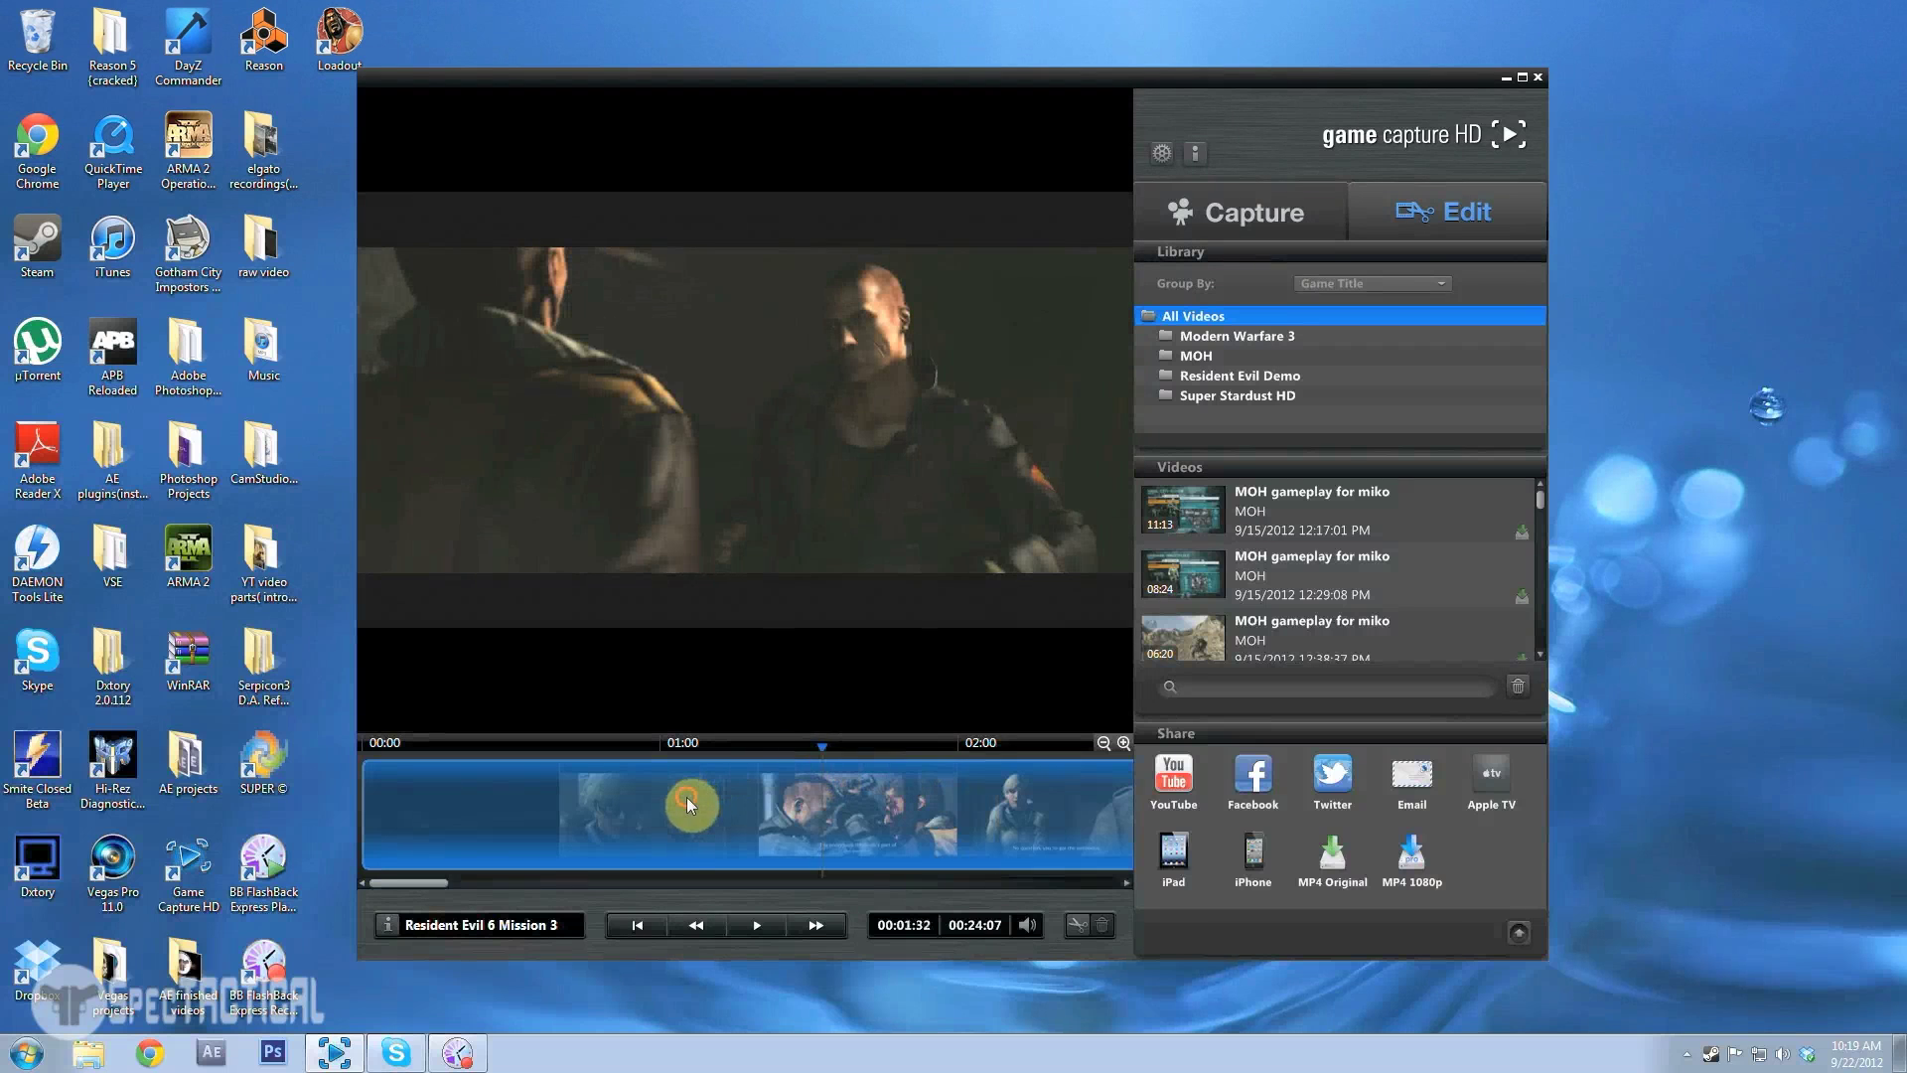
{"action": "left_click", "coordinate": [1274, 341]}
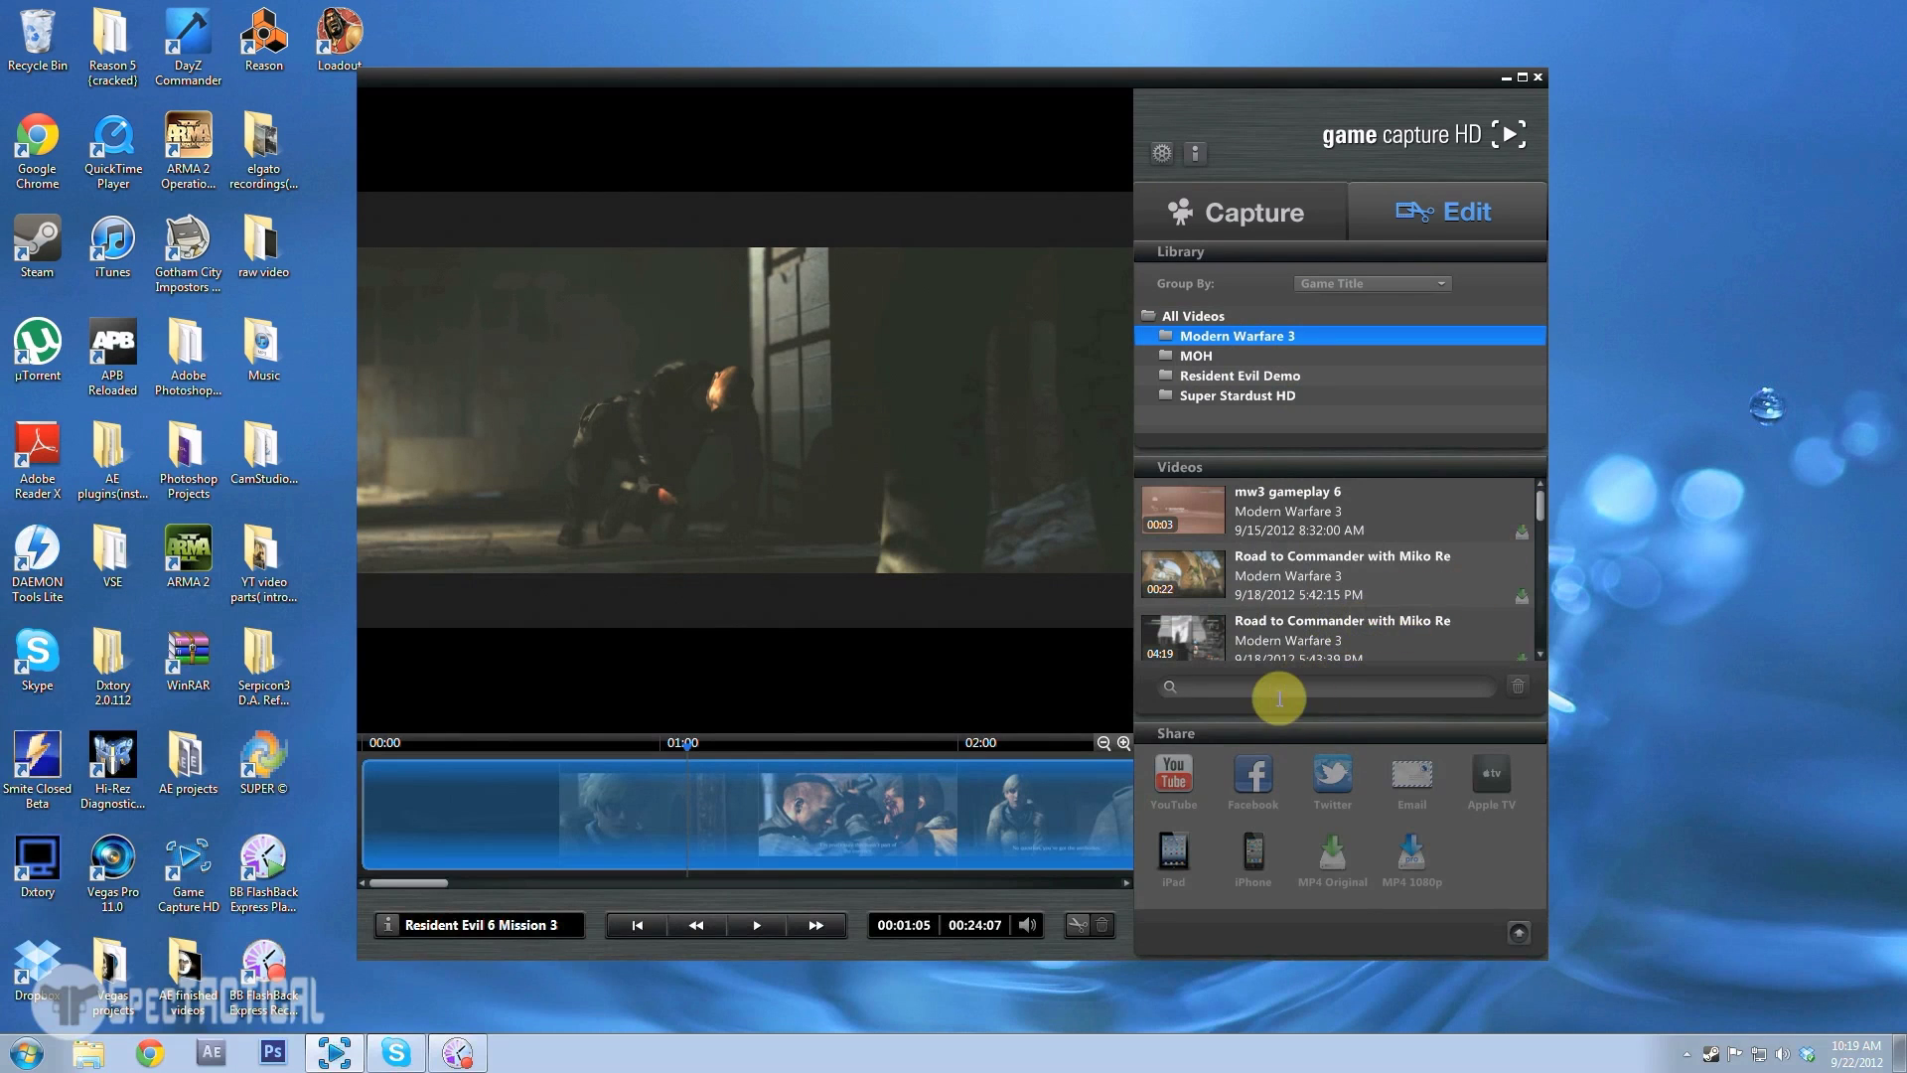
{"action": "type", "text": "Res"}
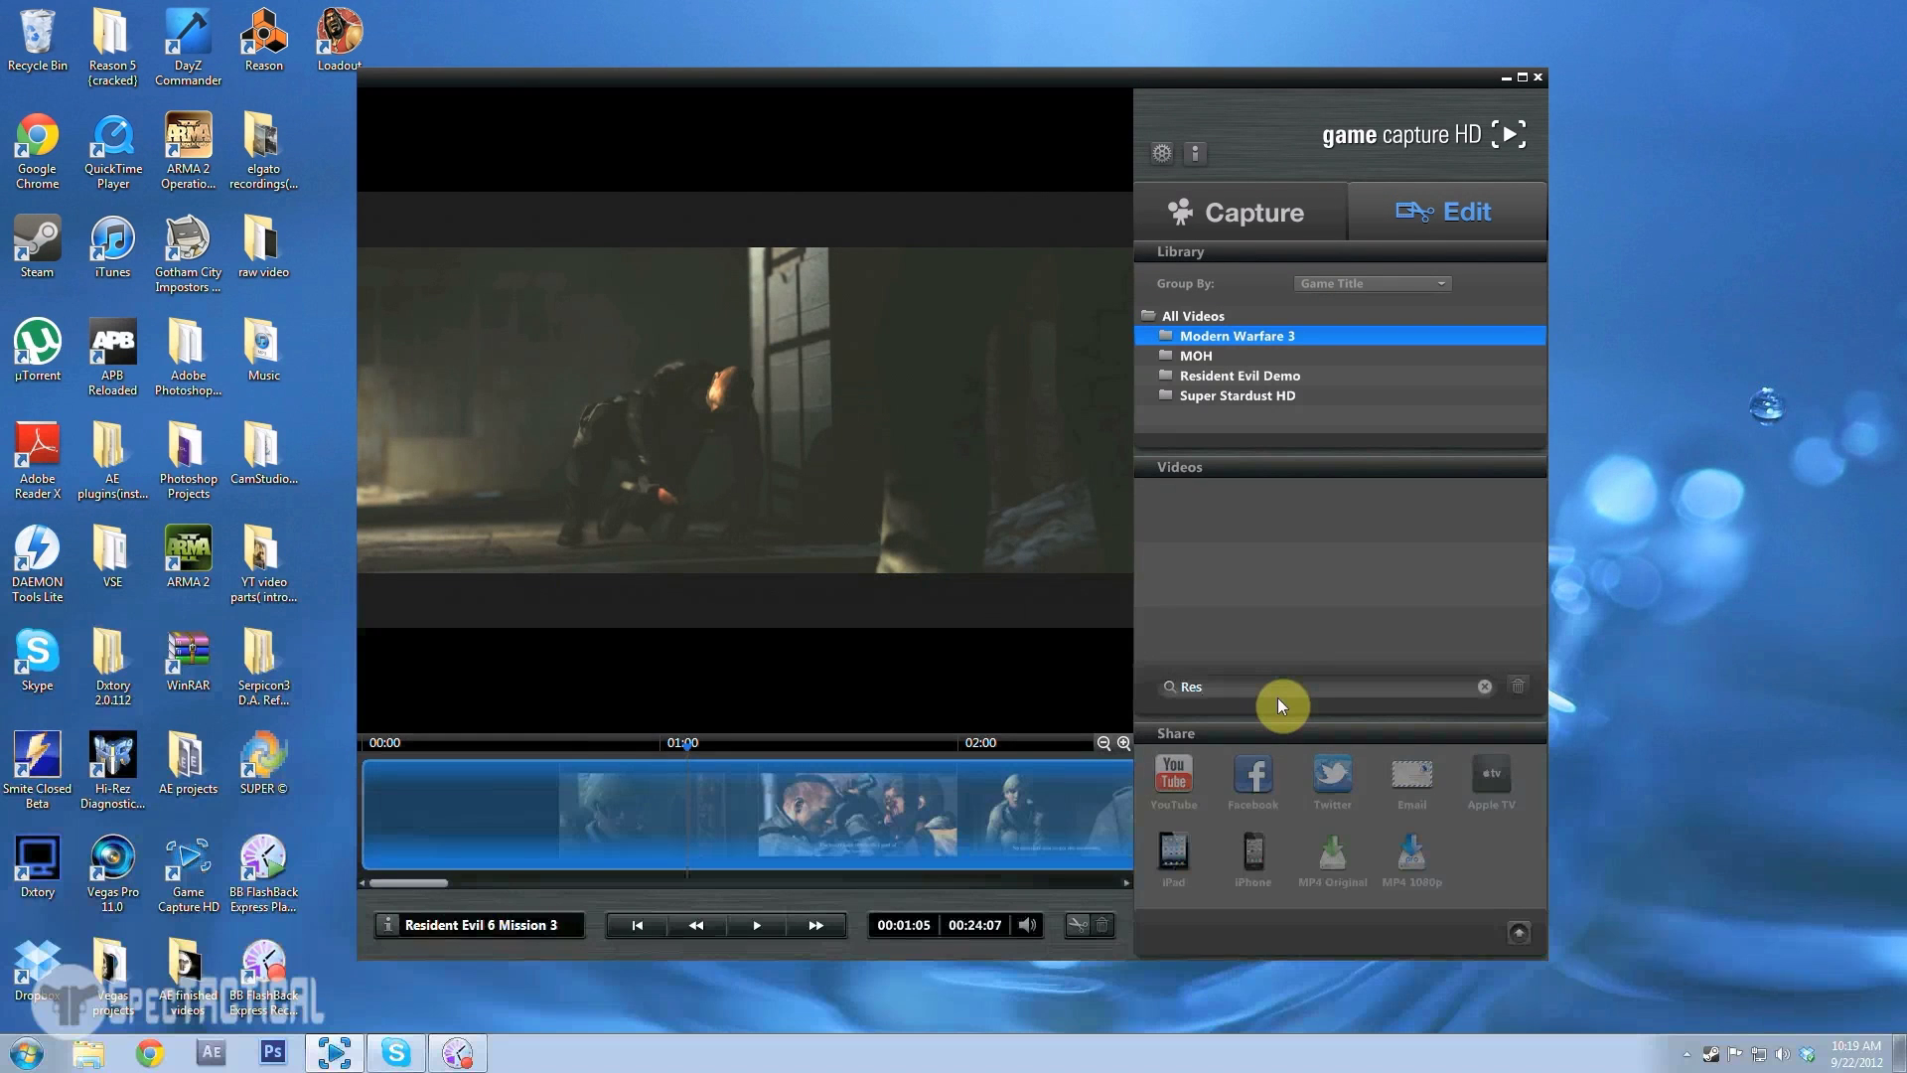
{"action": "type", "text": "id"}
- Clear the text from the video search
{"action": "key", "text": "BackSpace"}
{"action": "key", "text": "BackSpace"}
{"action": "key", "text": "BackSpace"}
{"action": "key", "text": "BackSpace"}
{"action": "key", "text": "BackSpace"}
{"action": "key", "text": "BackSpace"}
{"action": "key", "text": "BackSpace"}
{"action": "key", "text": "BackSpace"}
{"action": "key", "text": "BackSpace"}
{"action": "key", "text": "BackSpace"}
{"action": "key", "text": "BackSpace"}
{"action": "key", "text": "BackSpace"}
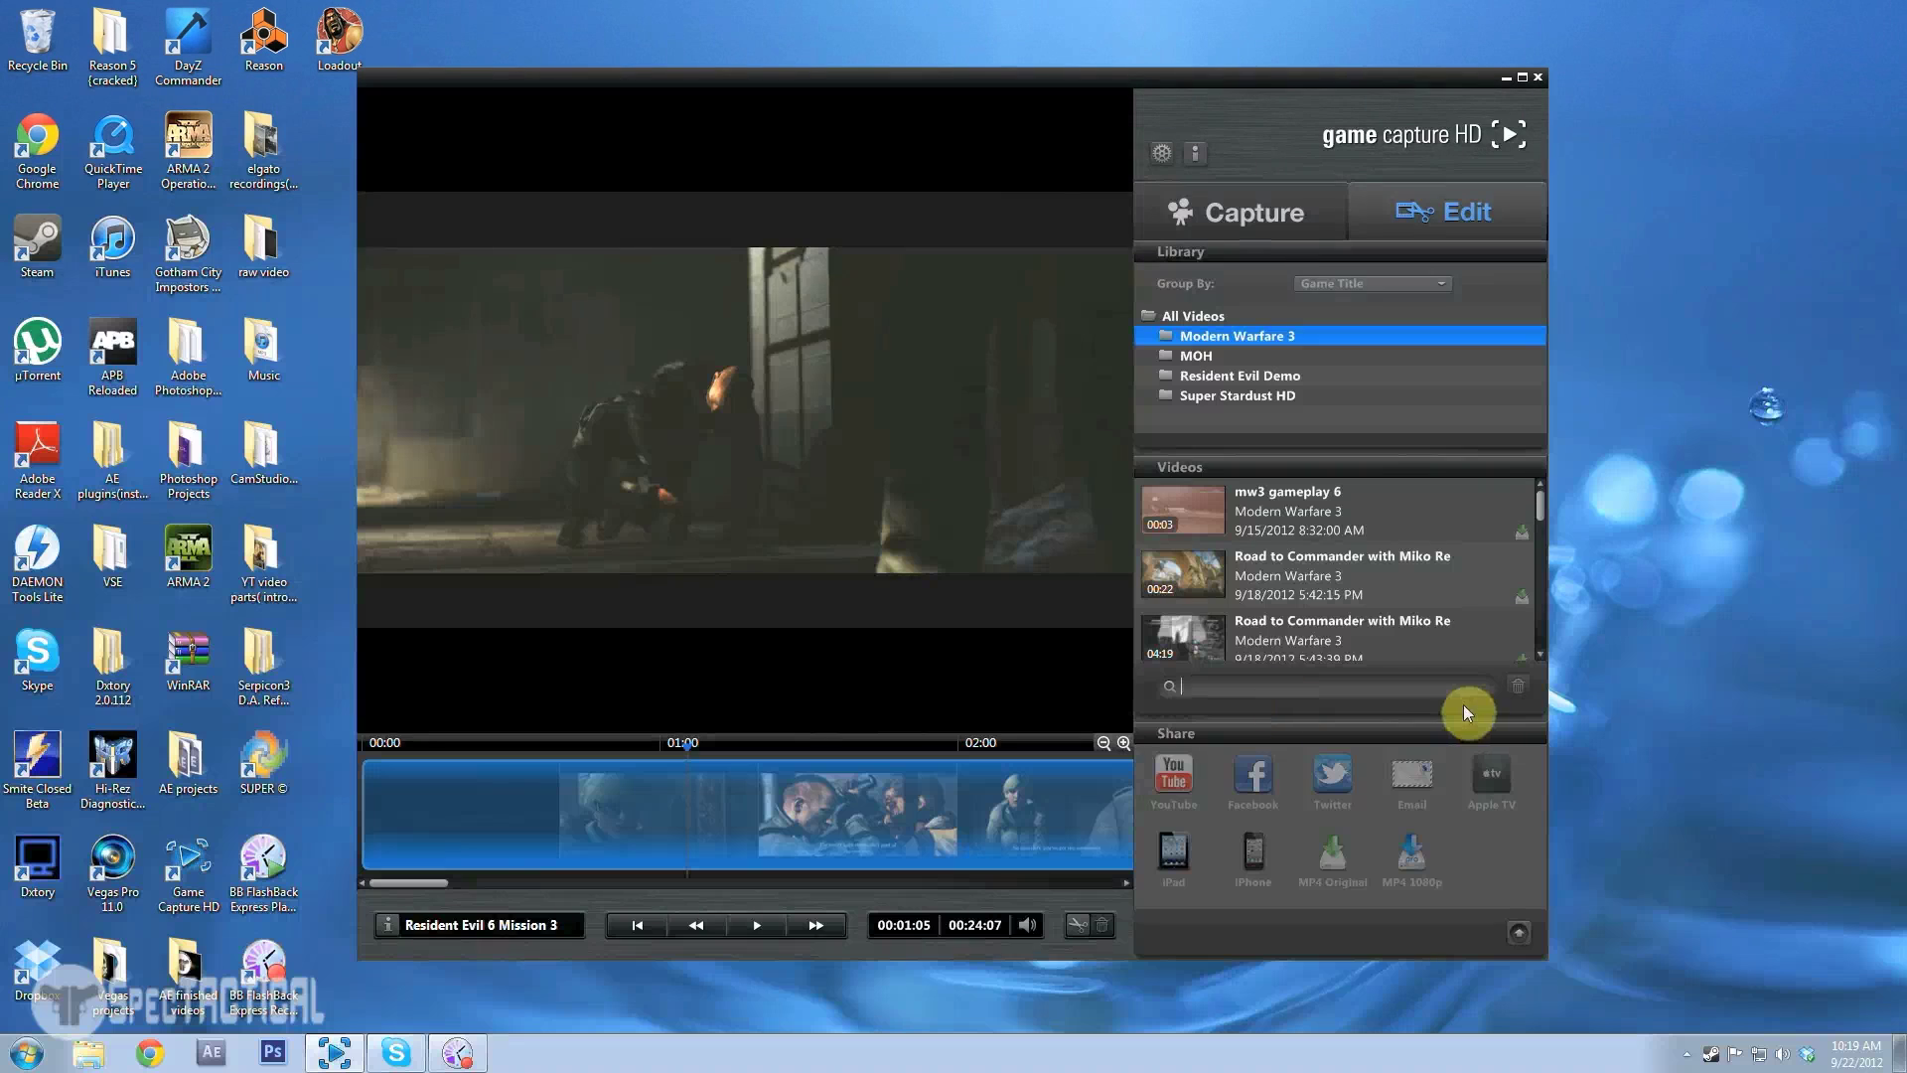
- Browse the recordings under All Videos, Modern Warfare 3, MOH, Resident Evil Demo and Super Stardust HD
{"action": "left_click", "coordinate": [1204, 317]}
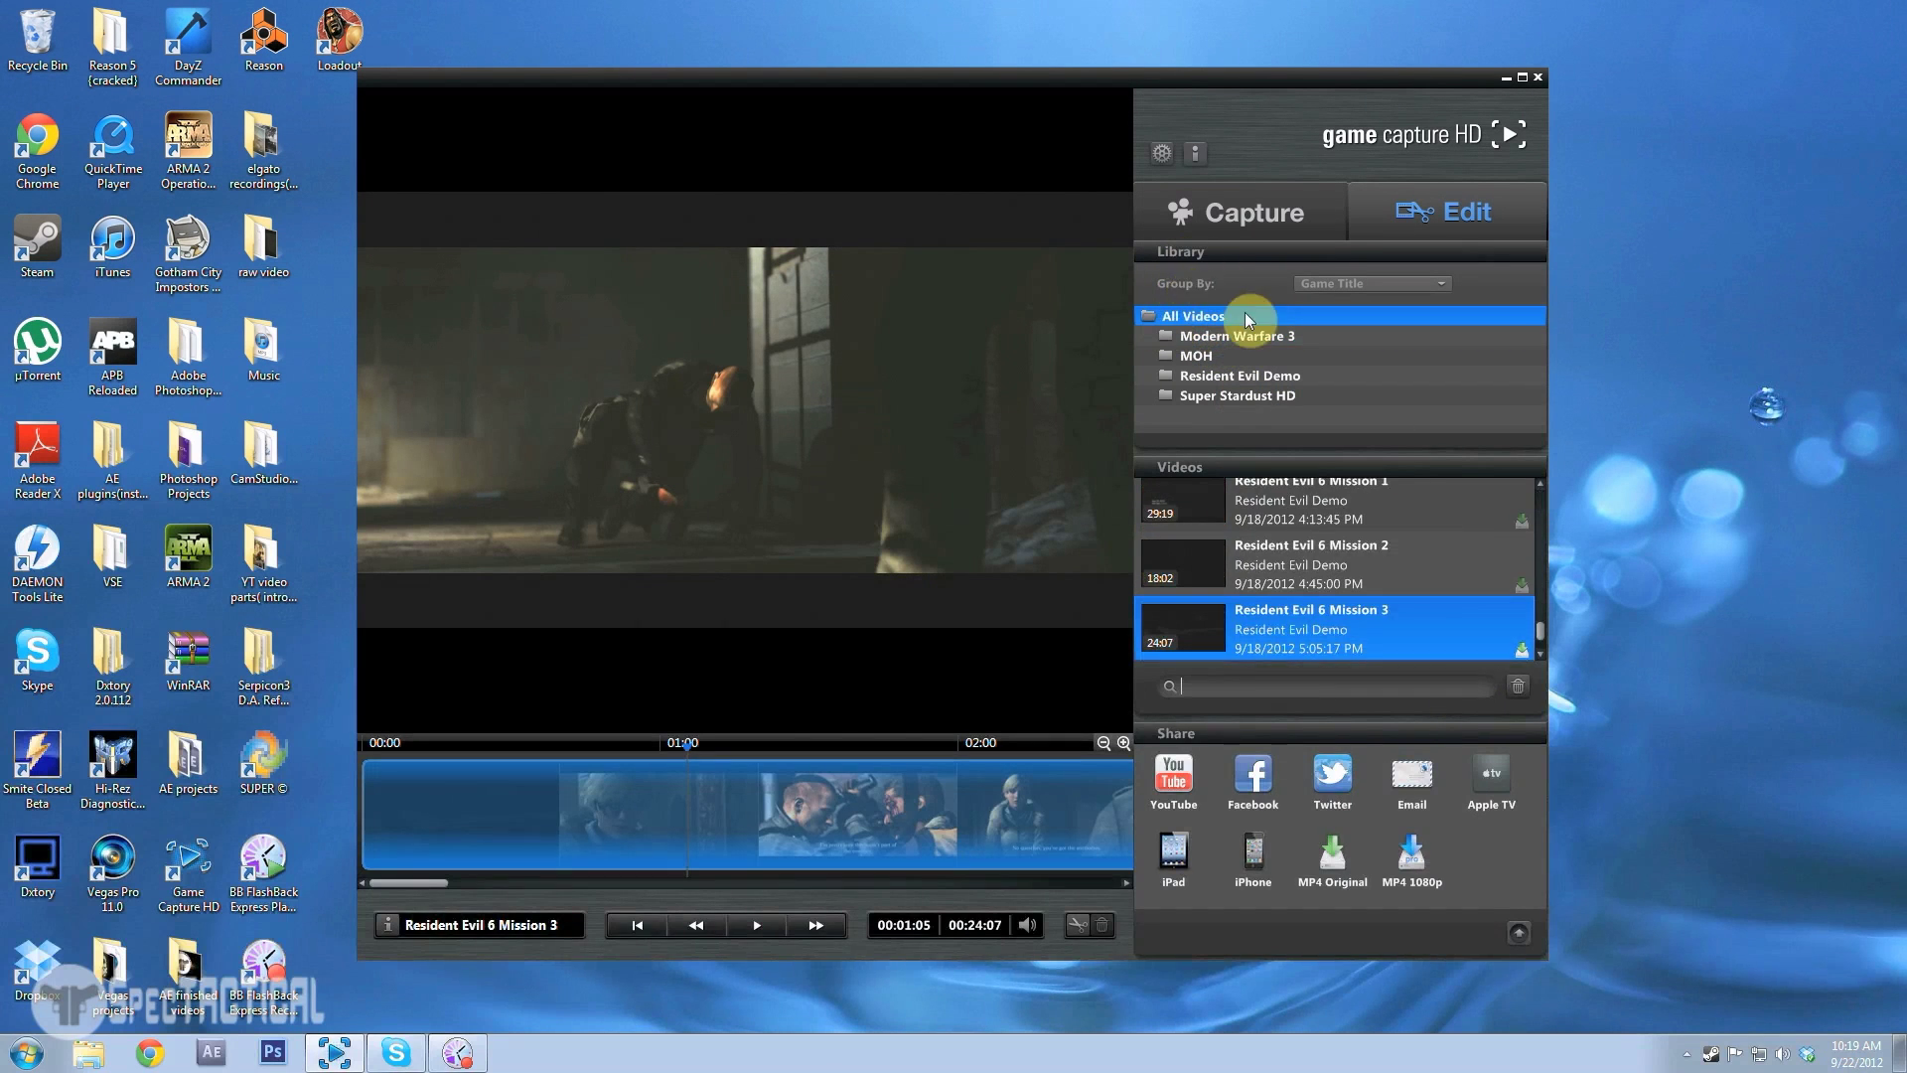
{"action": "left_click", "coordinate": [1218, 334]}
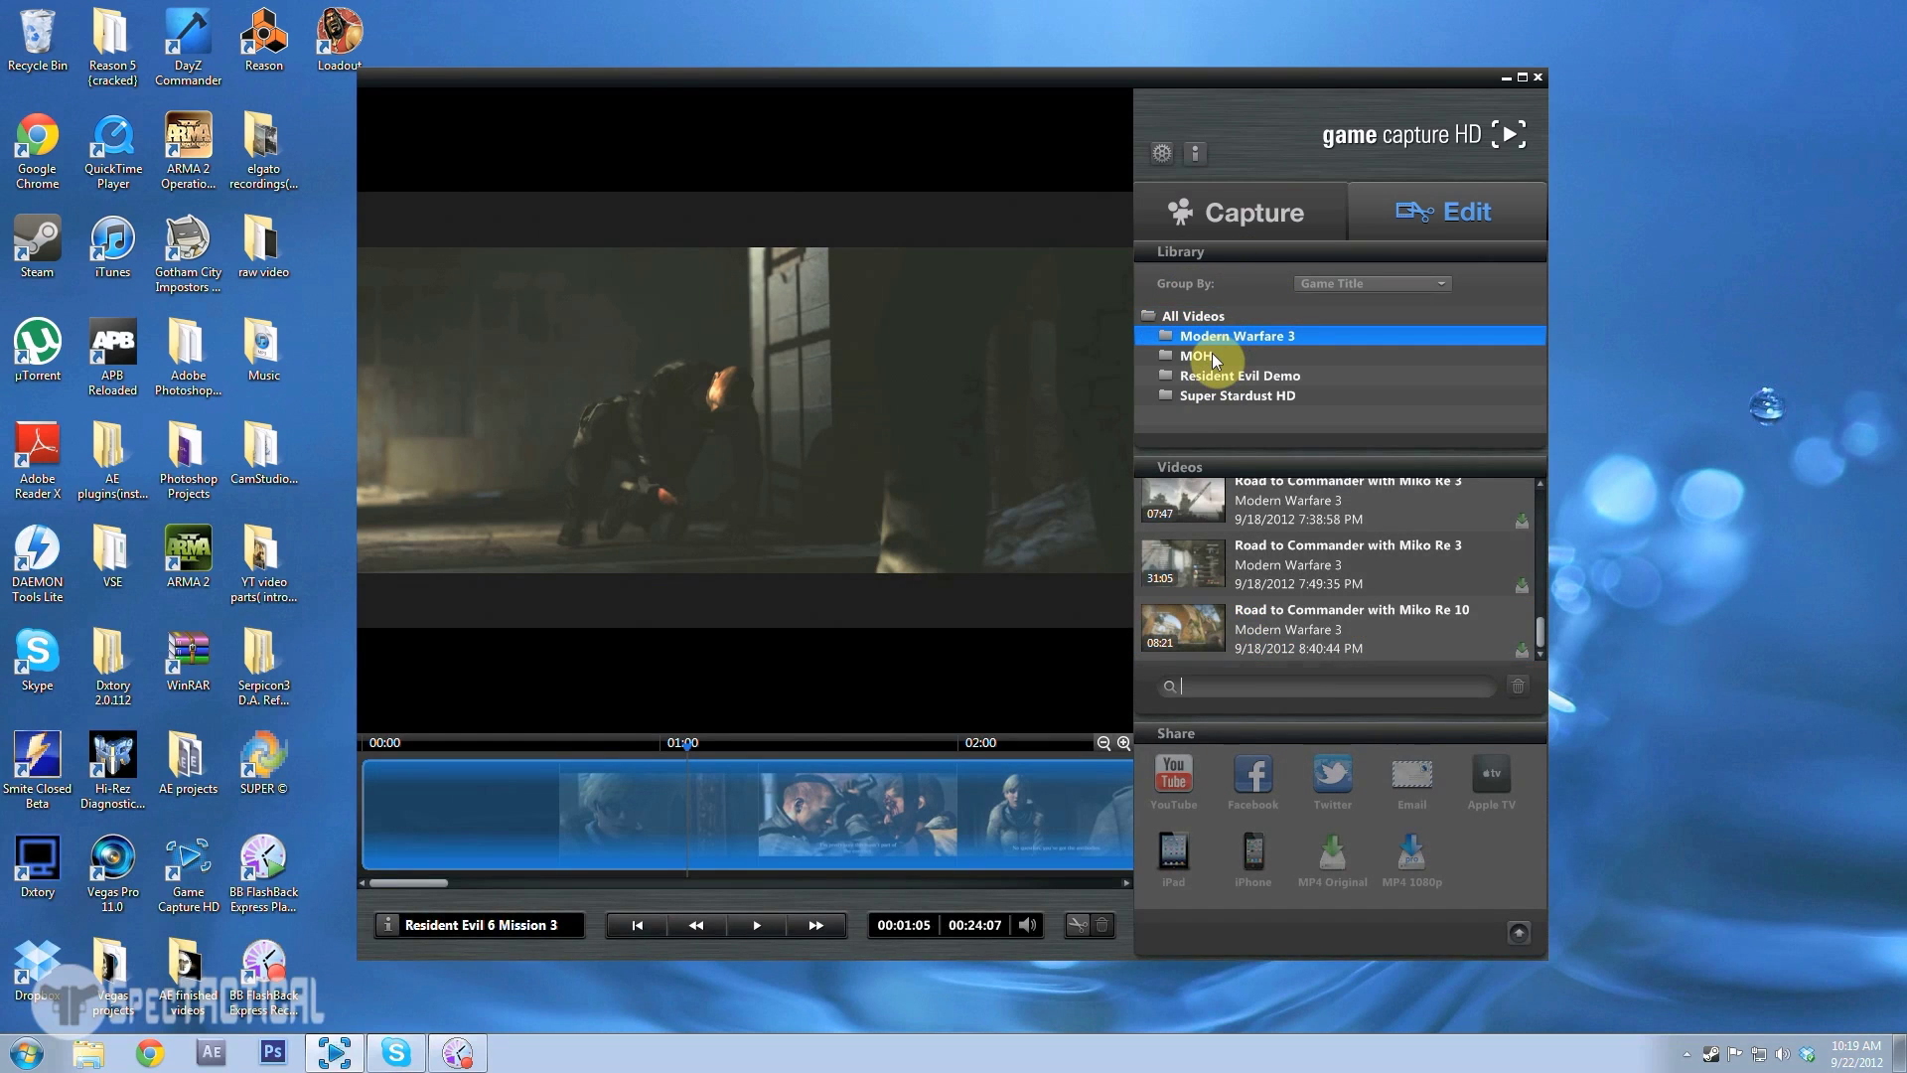
{"action": "mouse_move", "coordinate": [1539, 633]}
{"action": "left_mouse_down"}
{"action": "mouse_move", "coordinate": [1541, 497]}
{"action": "mouse_move", "coordinate": [1550, 645]}
{"action": "left_mouse_up"}
{"action": "left_click", "coordinate": [1267, 352]}
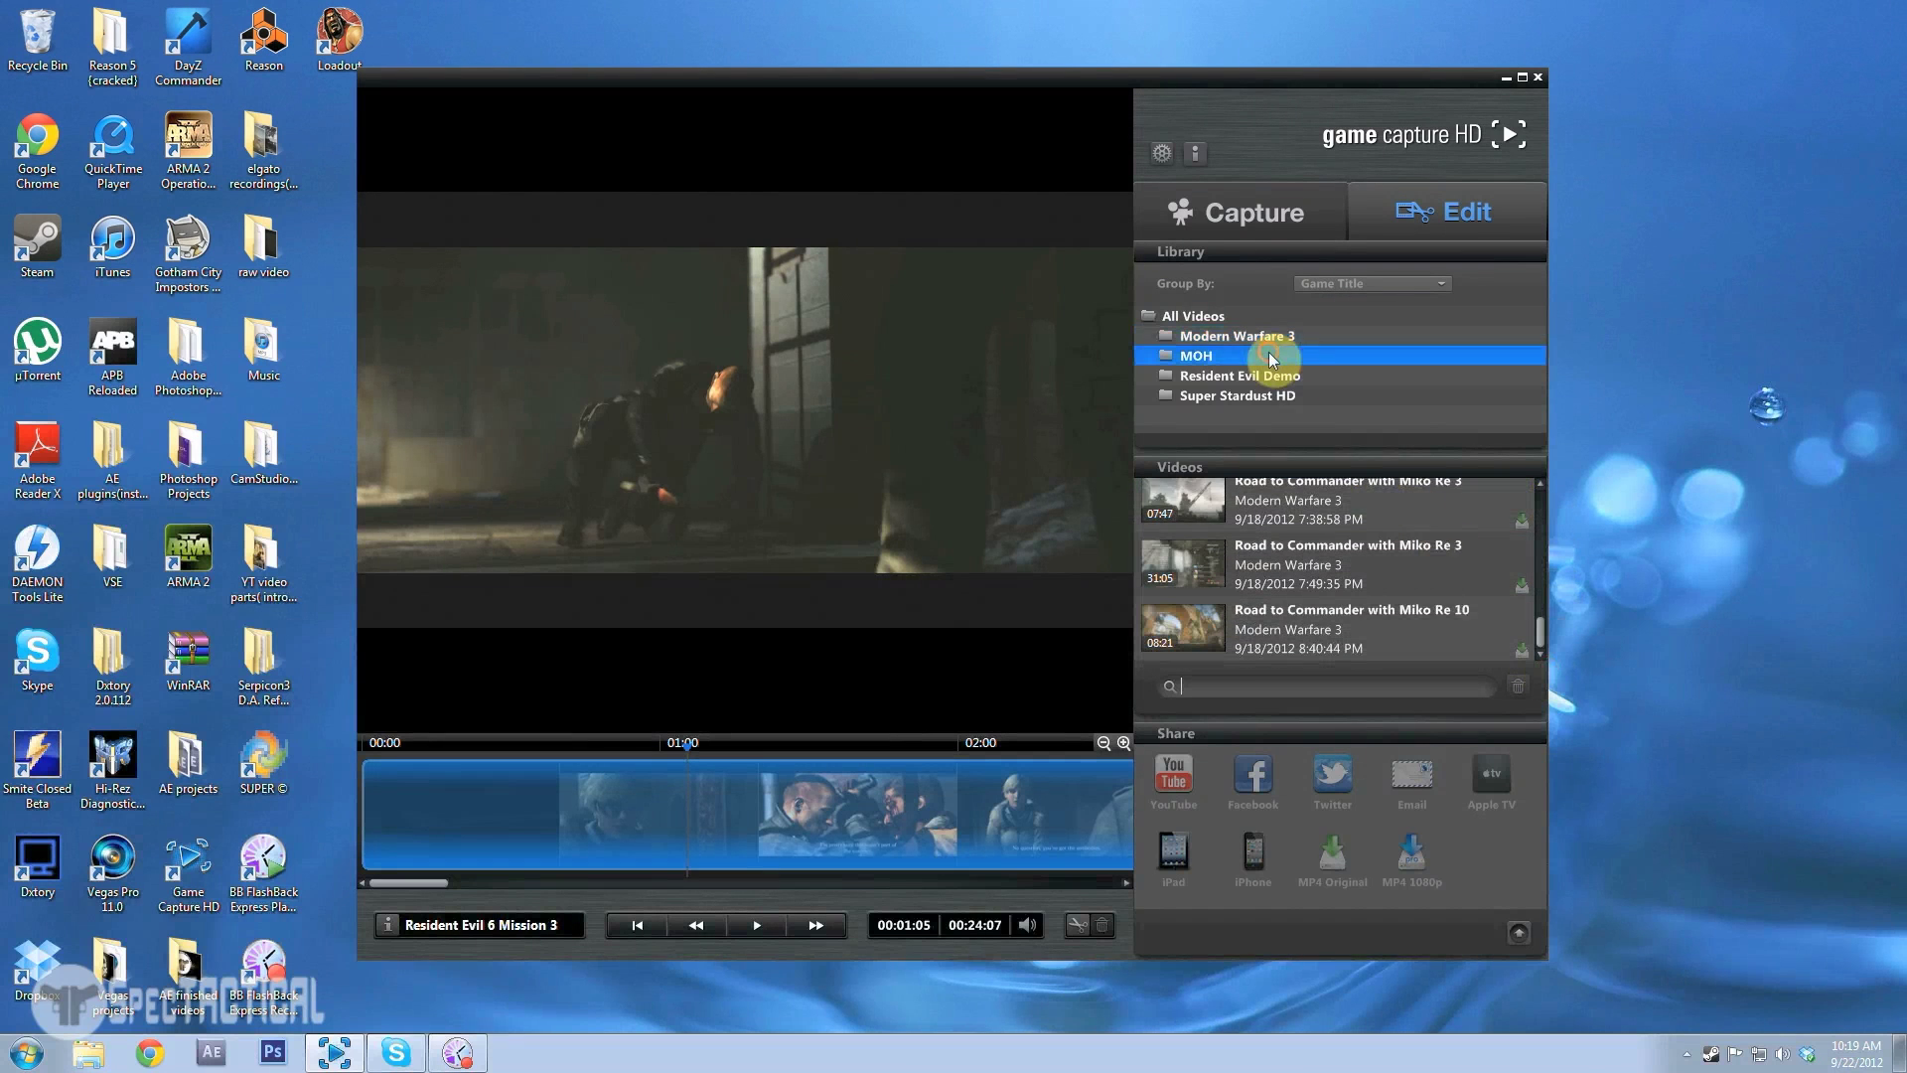
{"action": "mouse_move", "coordinate": [1542, 572]}
{"action": "left_mouse_down"}
{"action": "mouse_move", "coordinate": [1537, 511]}
{"action": "mouse_move", "coordinate": [1548, 588]}
{"action": "left_mouse_up"}
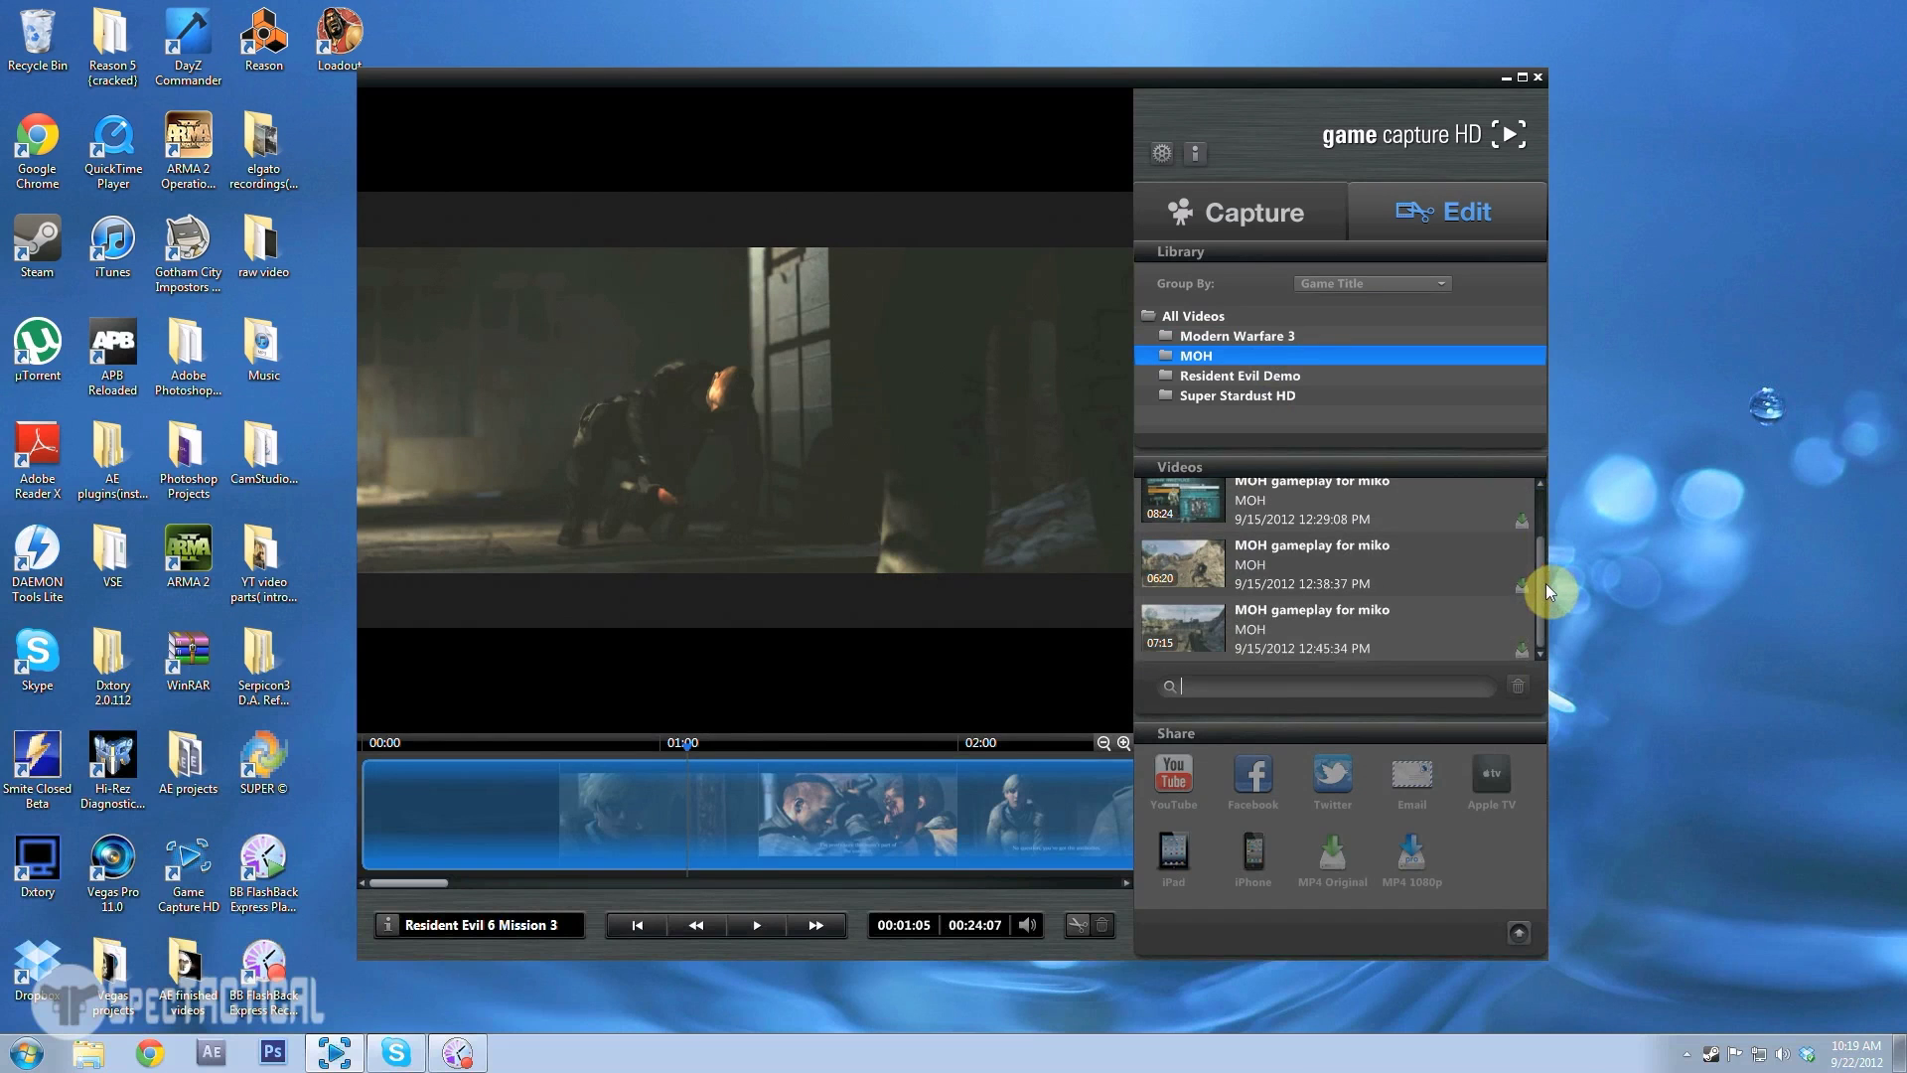
{"action": "left_click", "coordinate": [1321, 379]}
{"action": "mouse_move", "coordinate": [1541, 576]}
{"action": "left_mouse_down"}
{"action": "mouse_move", "coordinate": [1546, 487]}
{"action": "mouse_move", "coordinate": [1548, 606]}
{"action": "left_mouse_up"}
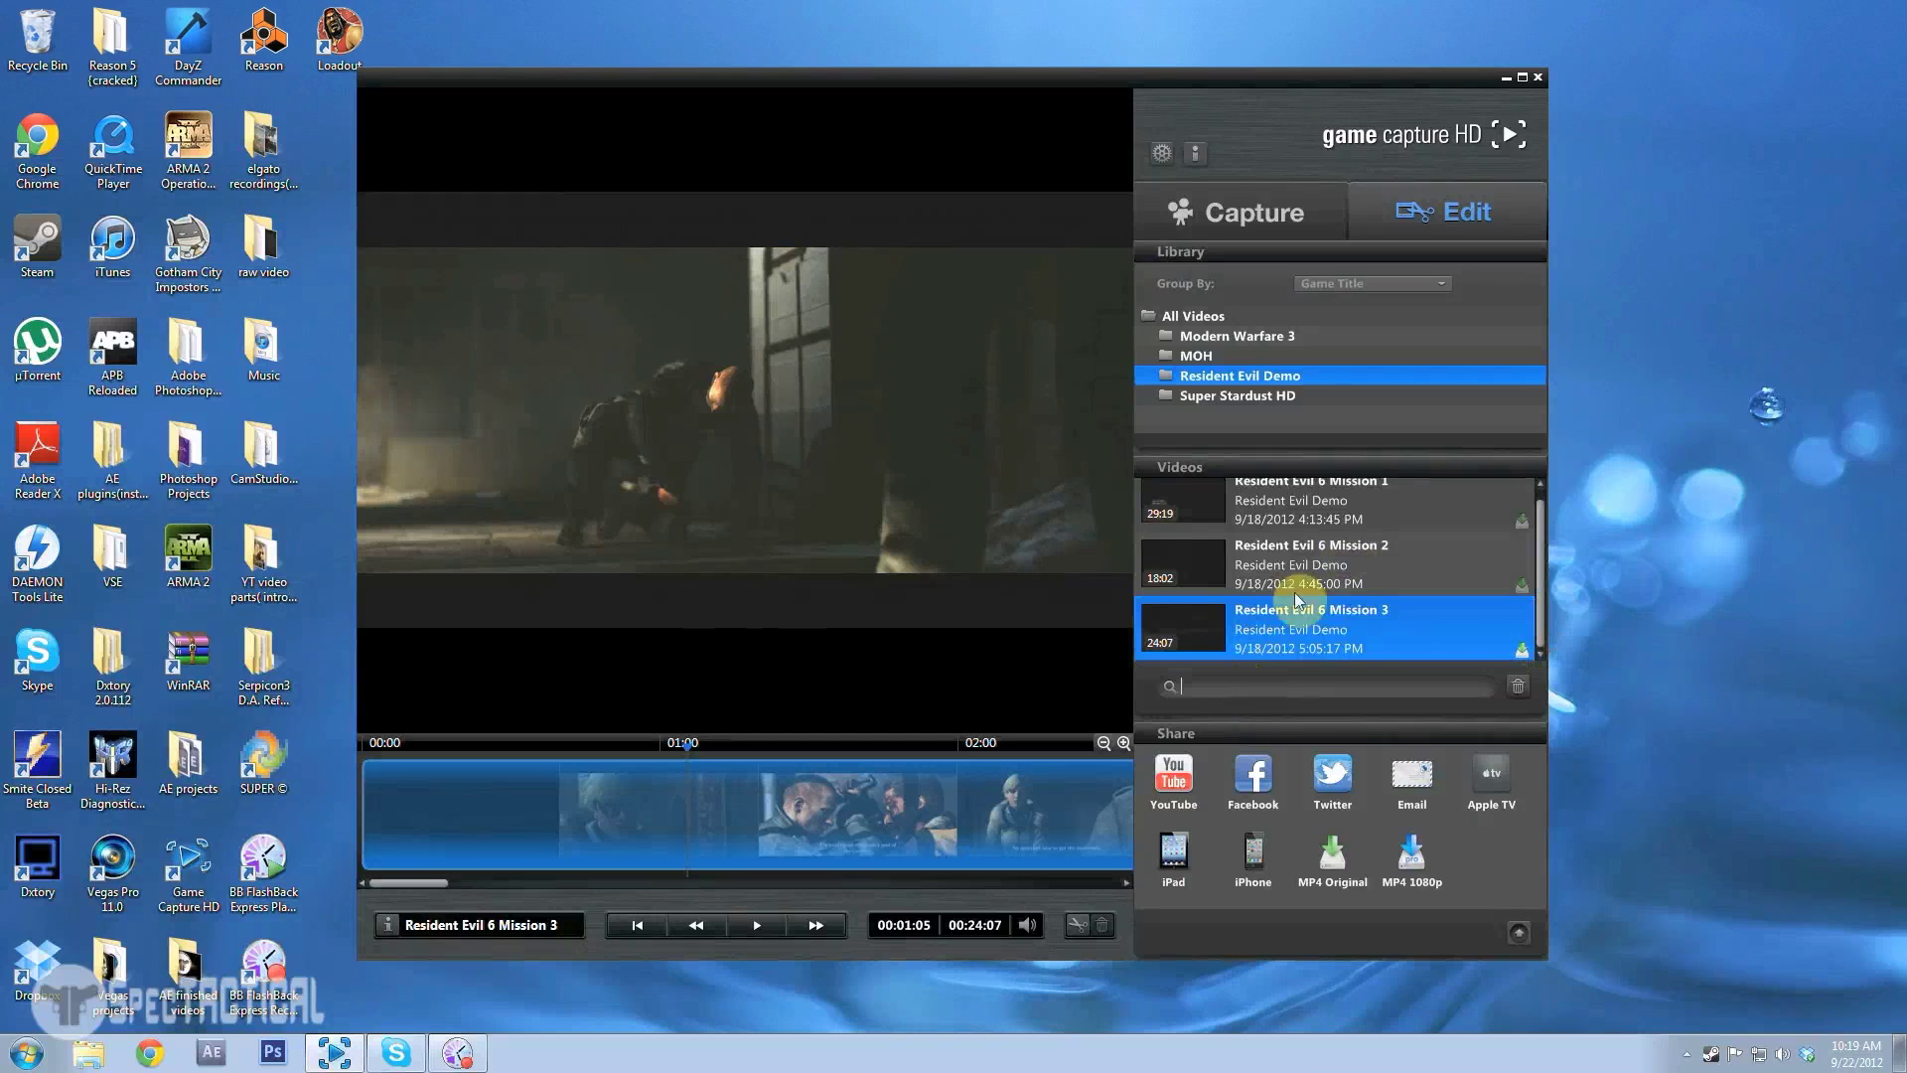
{"action": "left_click", "coordinate": [1253, 397]}
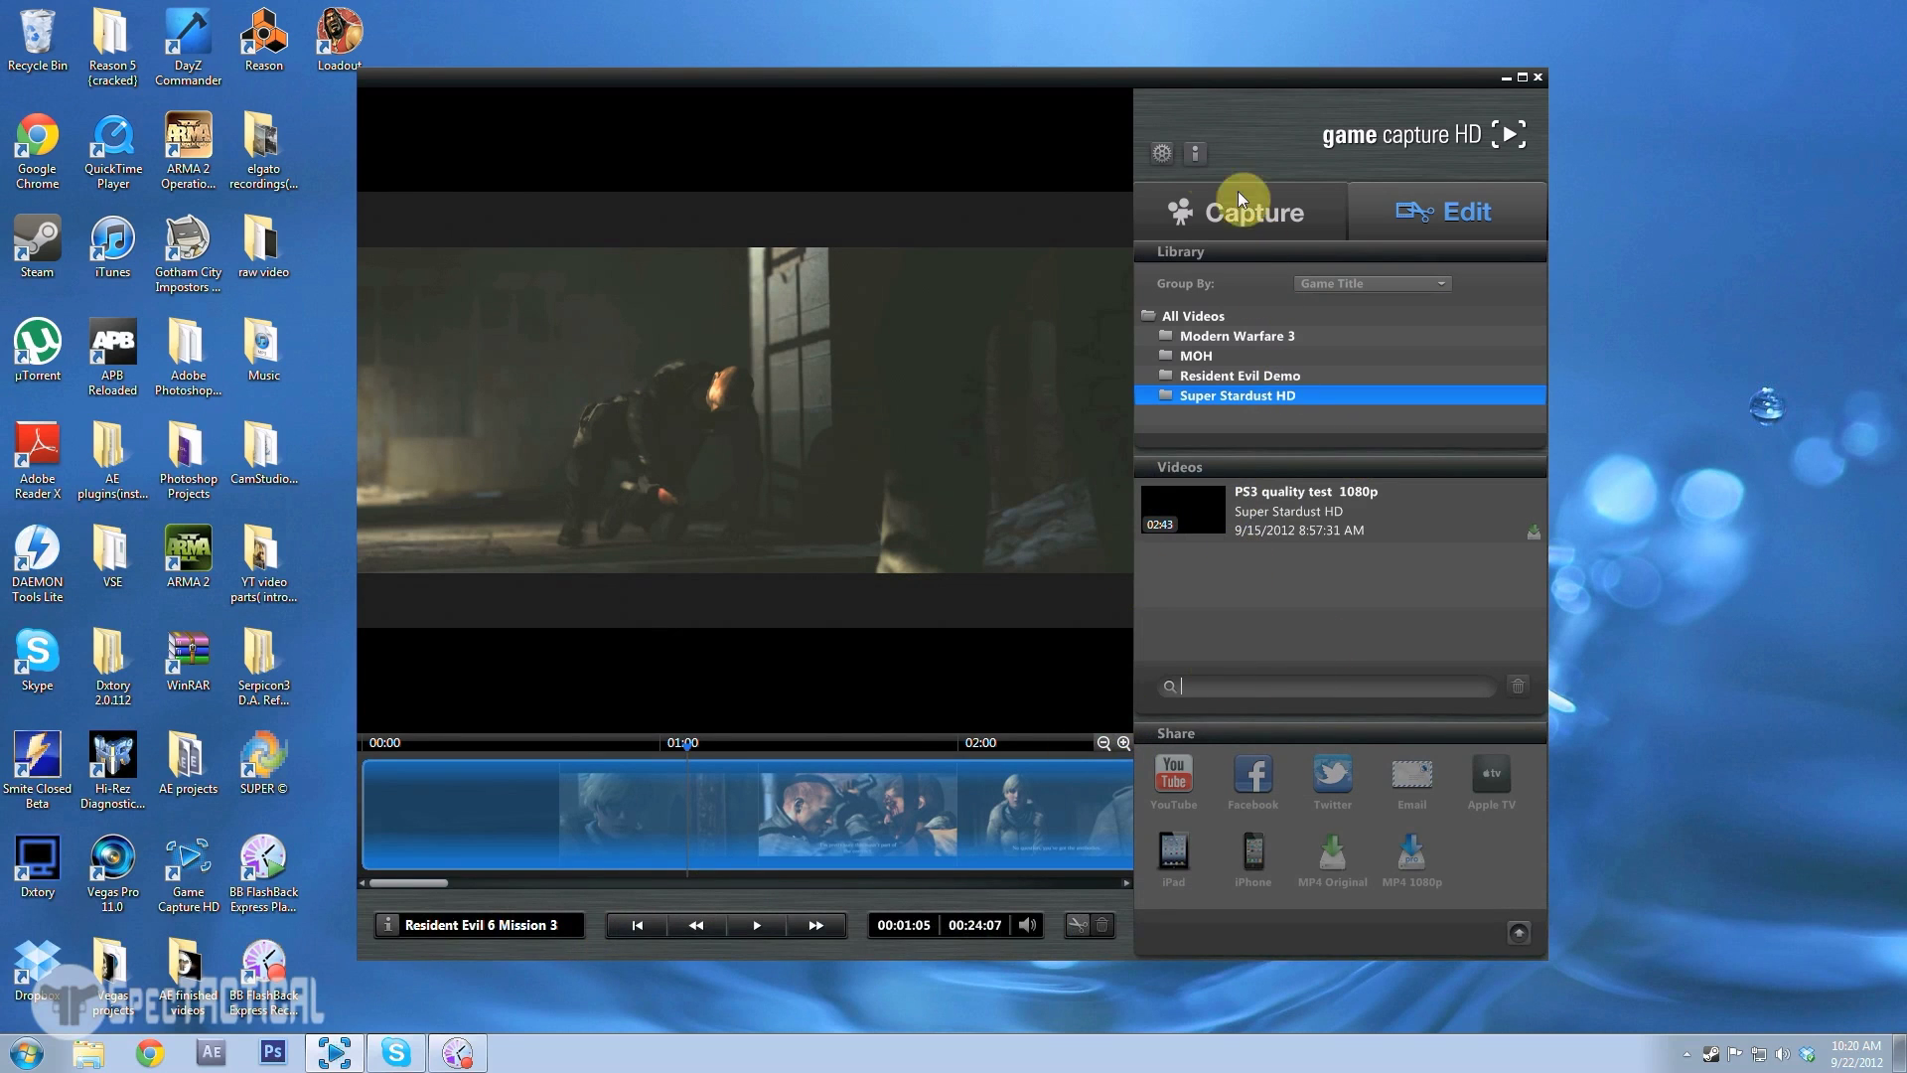
- View the preferences and the available help and website links, and close both
{"action": "left_click", "coordinate": [1167, 149]}
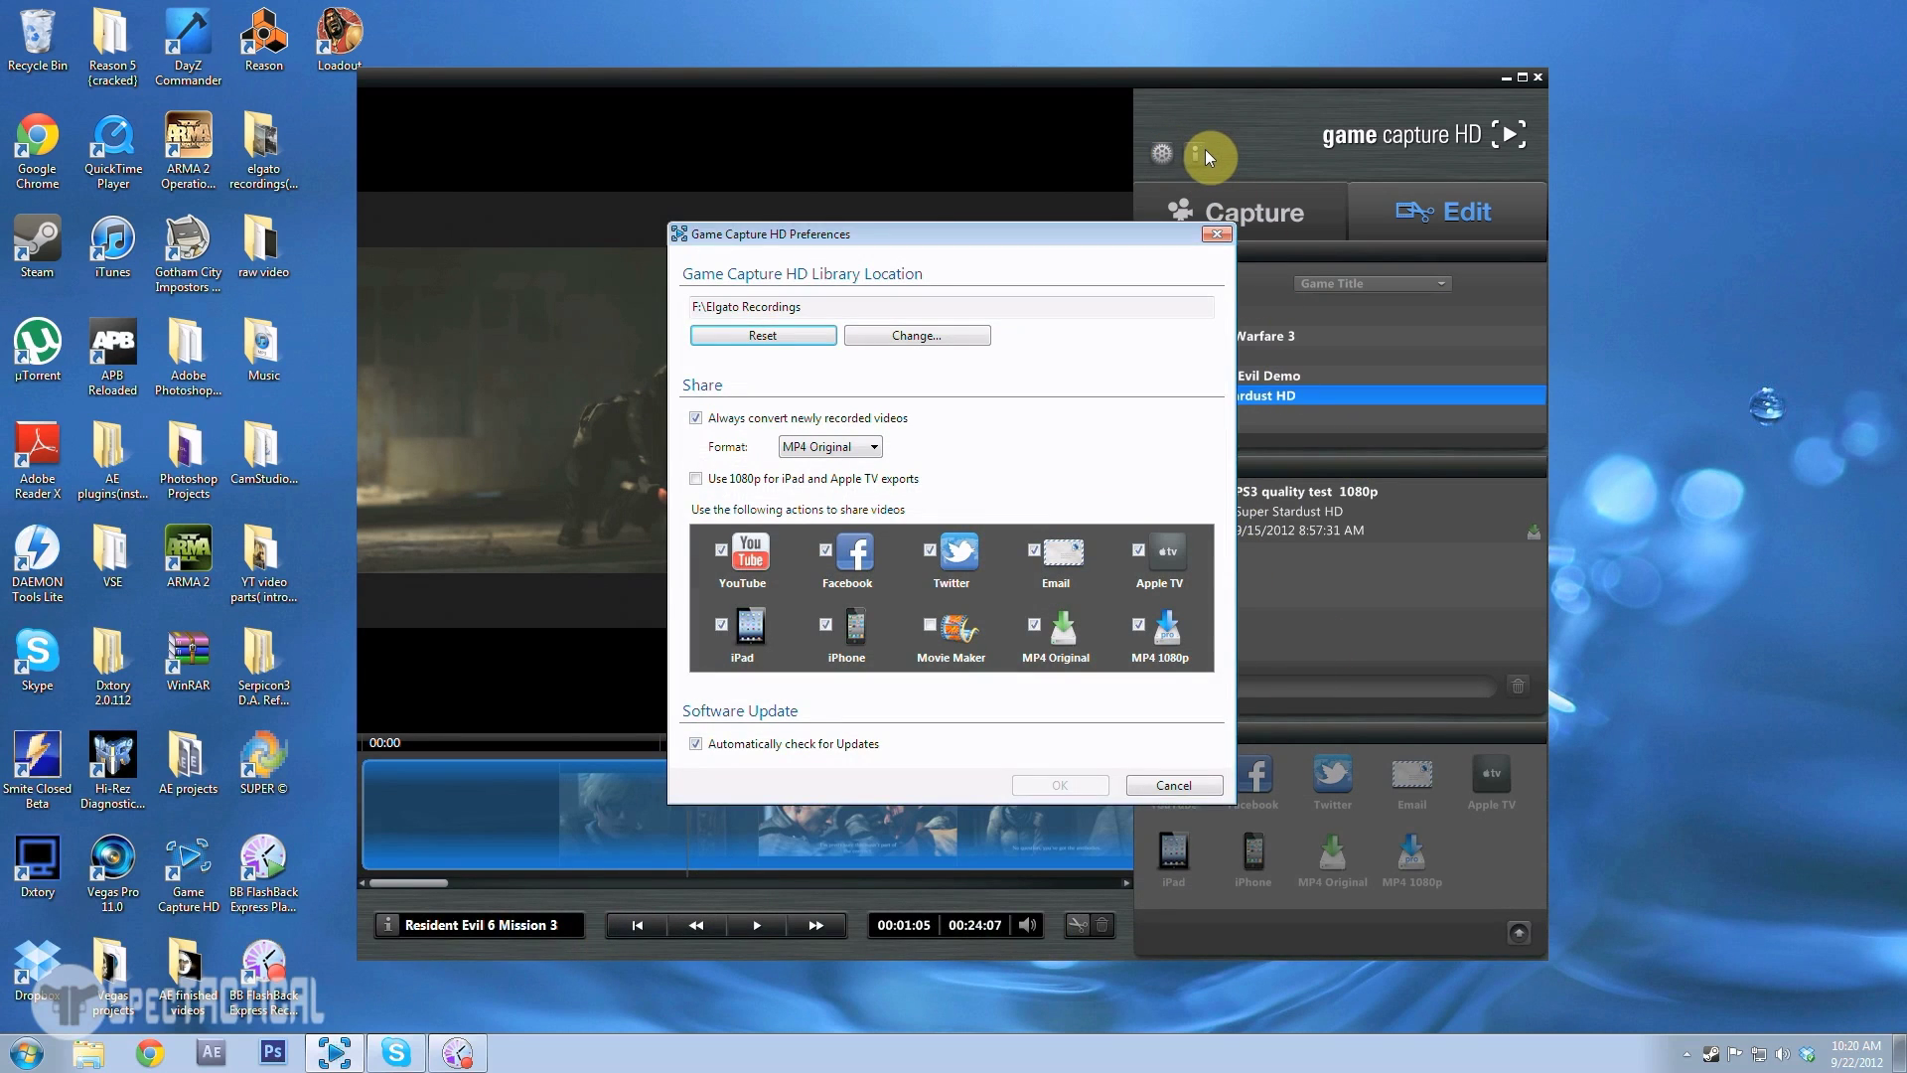
{"action": "key", "text": "Escape"}
{"action": "left_click", "coordinate": [1194, 152]}
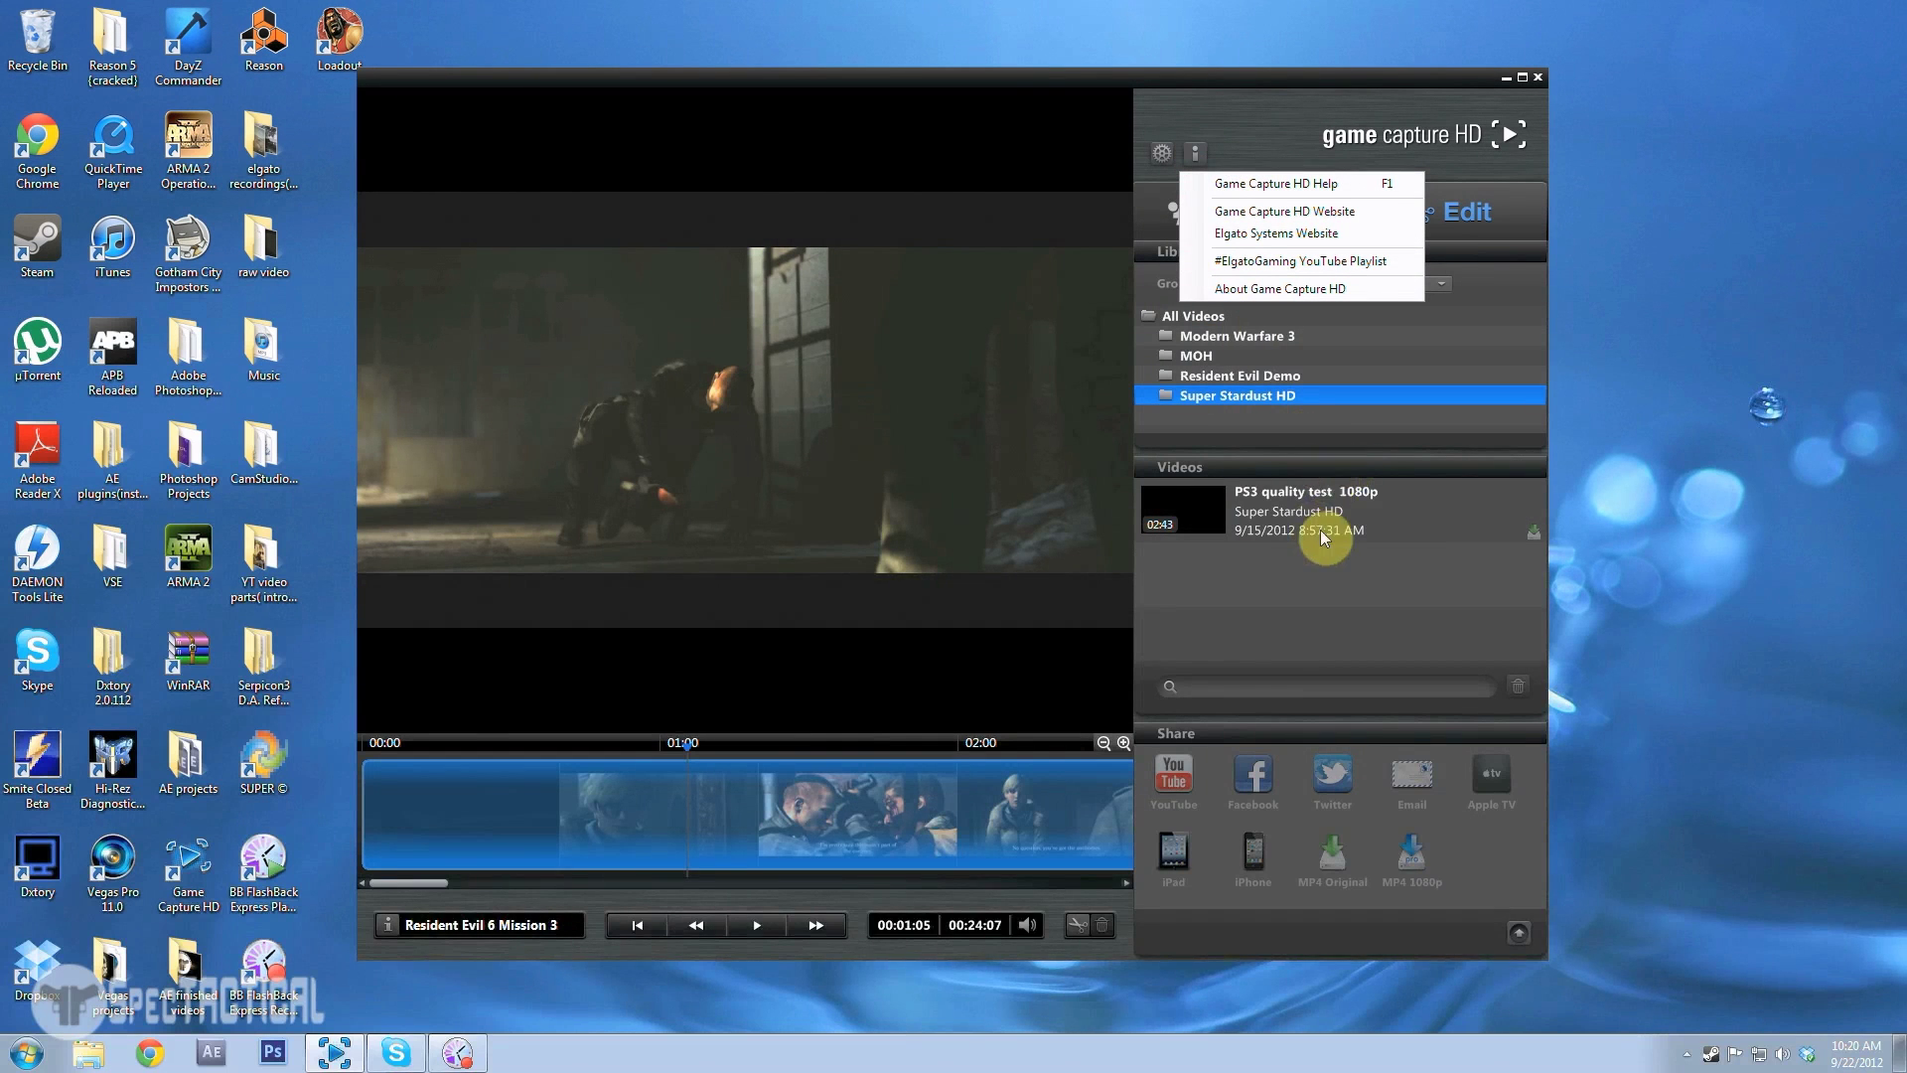
{"action": "left_click", "coordinate": [1343, 610]}
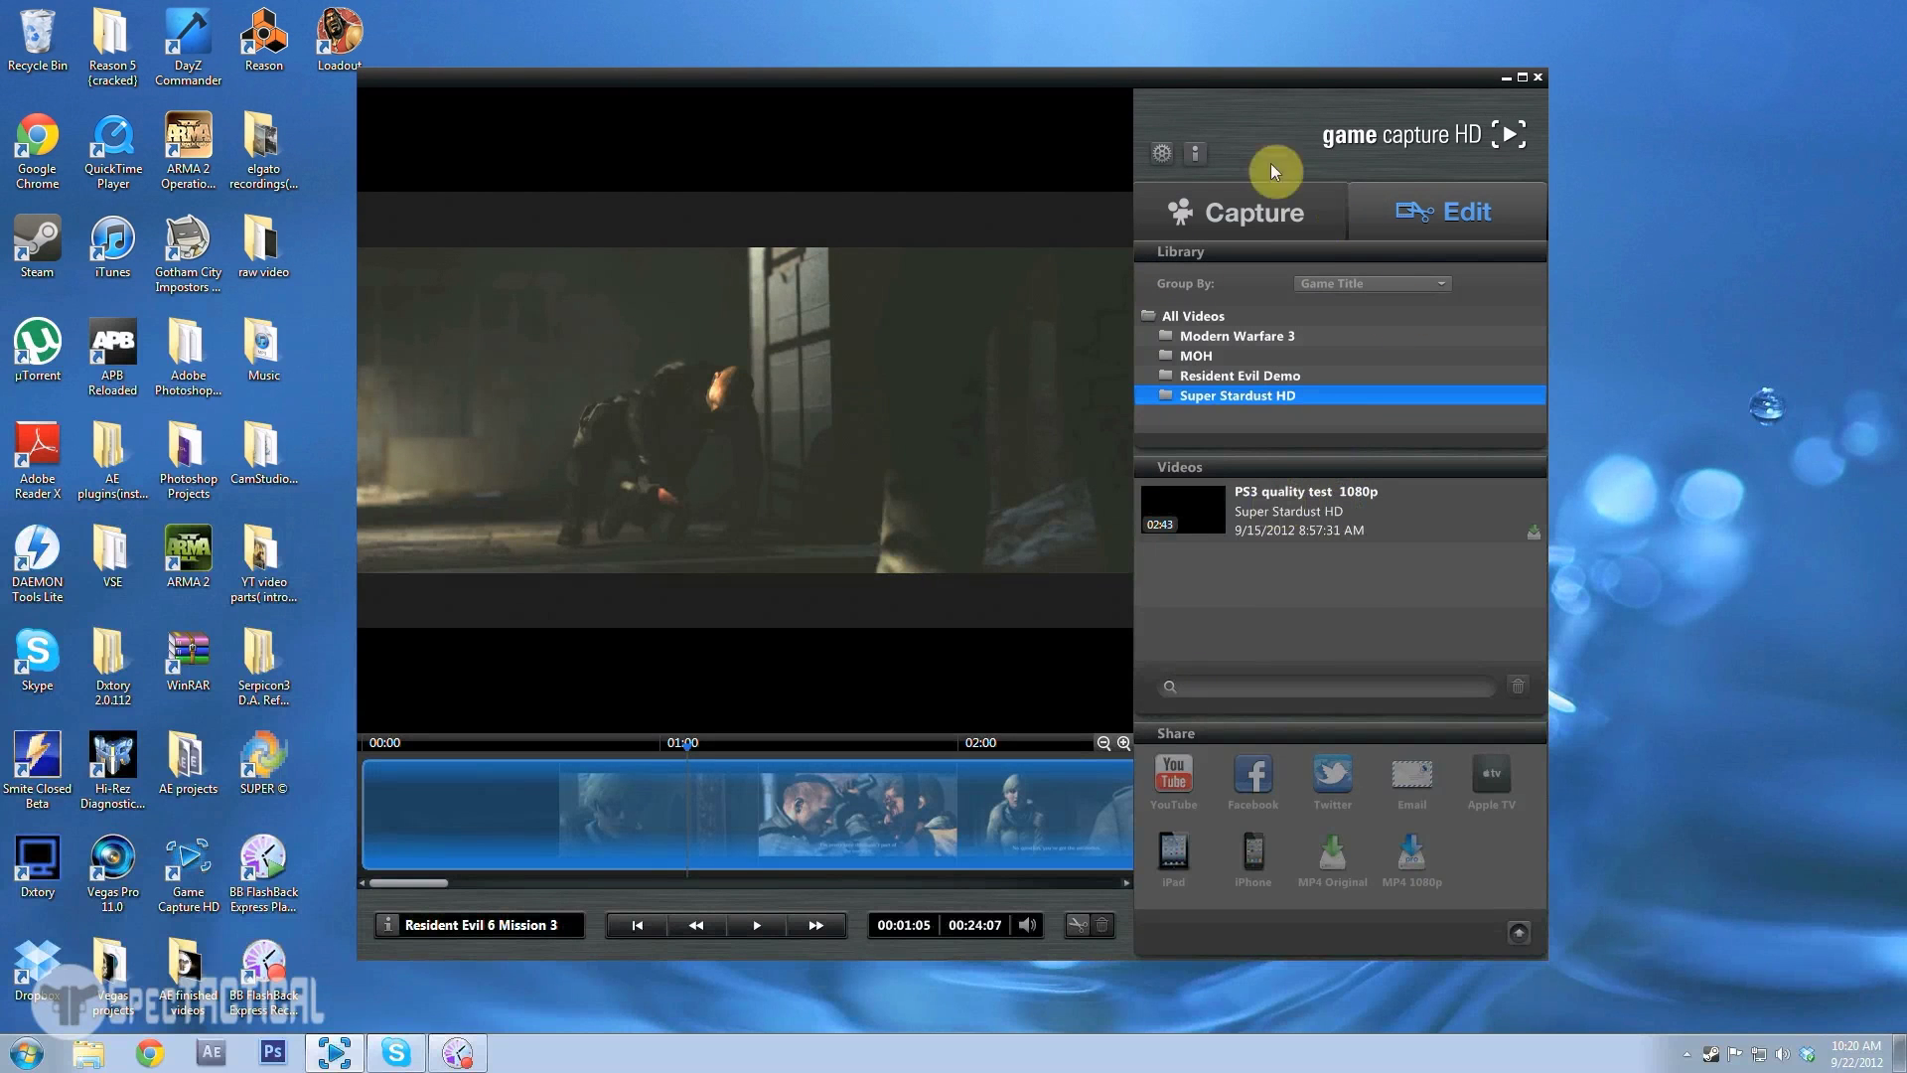
{"action": "left_click", "coordinate": [1167, 152]}
{"action": "left_click", "coordinate": [1232, 229]}
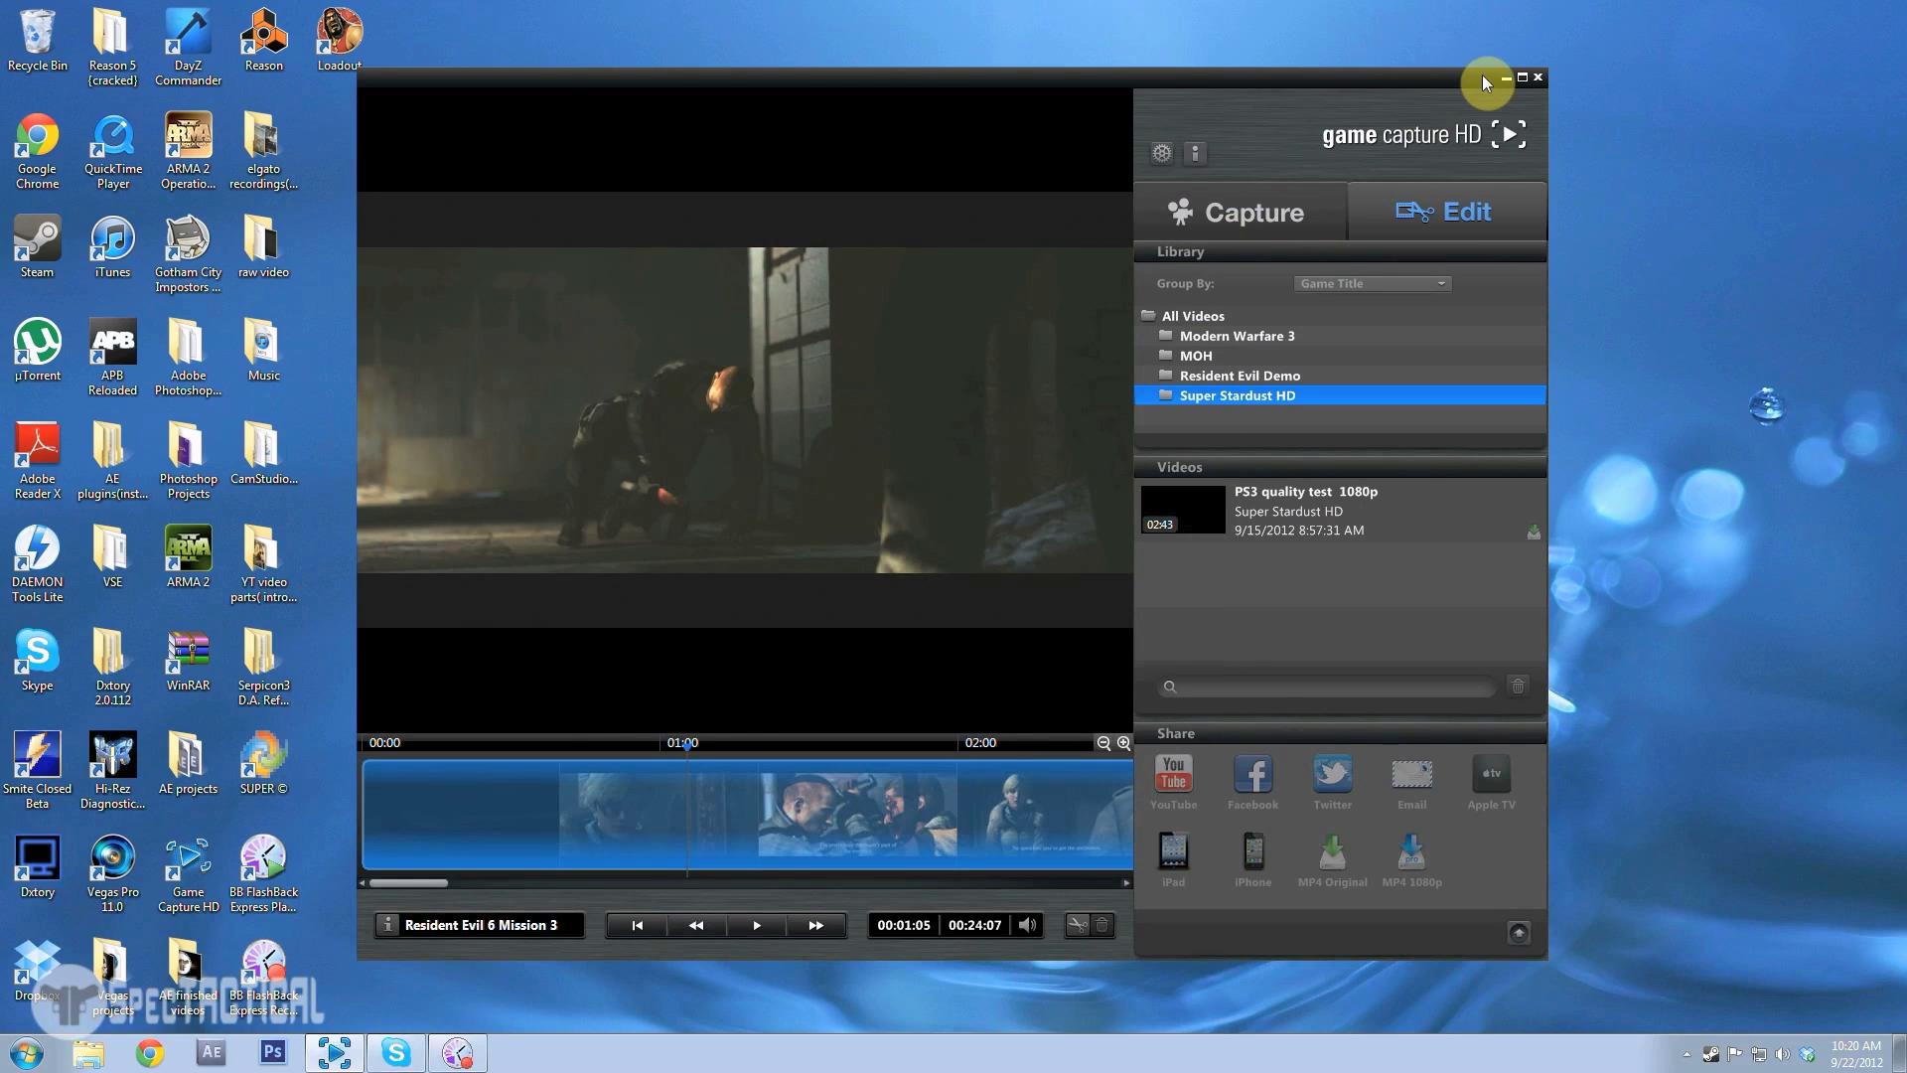